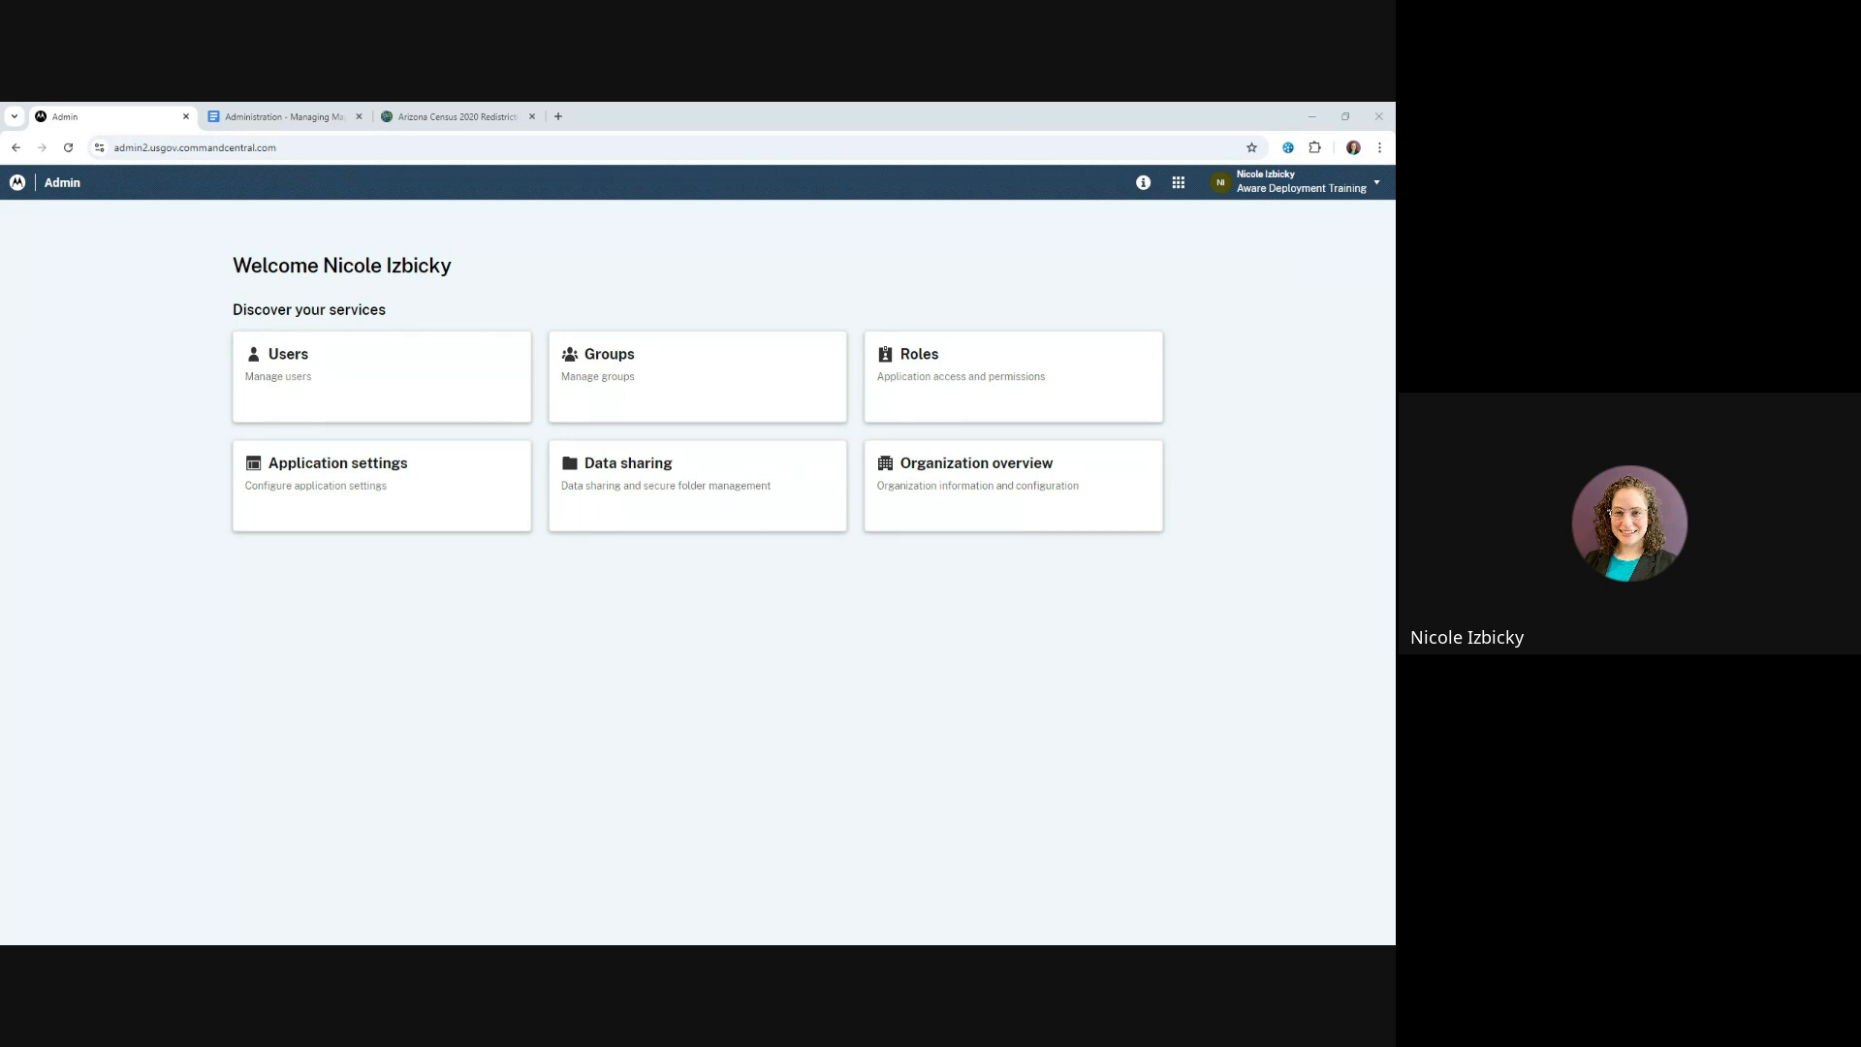
# Open the Aware application from Admin and show the wider Mesa area on its map
pyautogui.click(1180, 187)
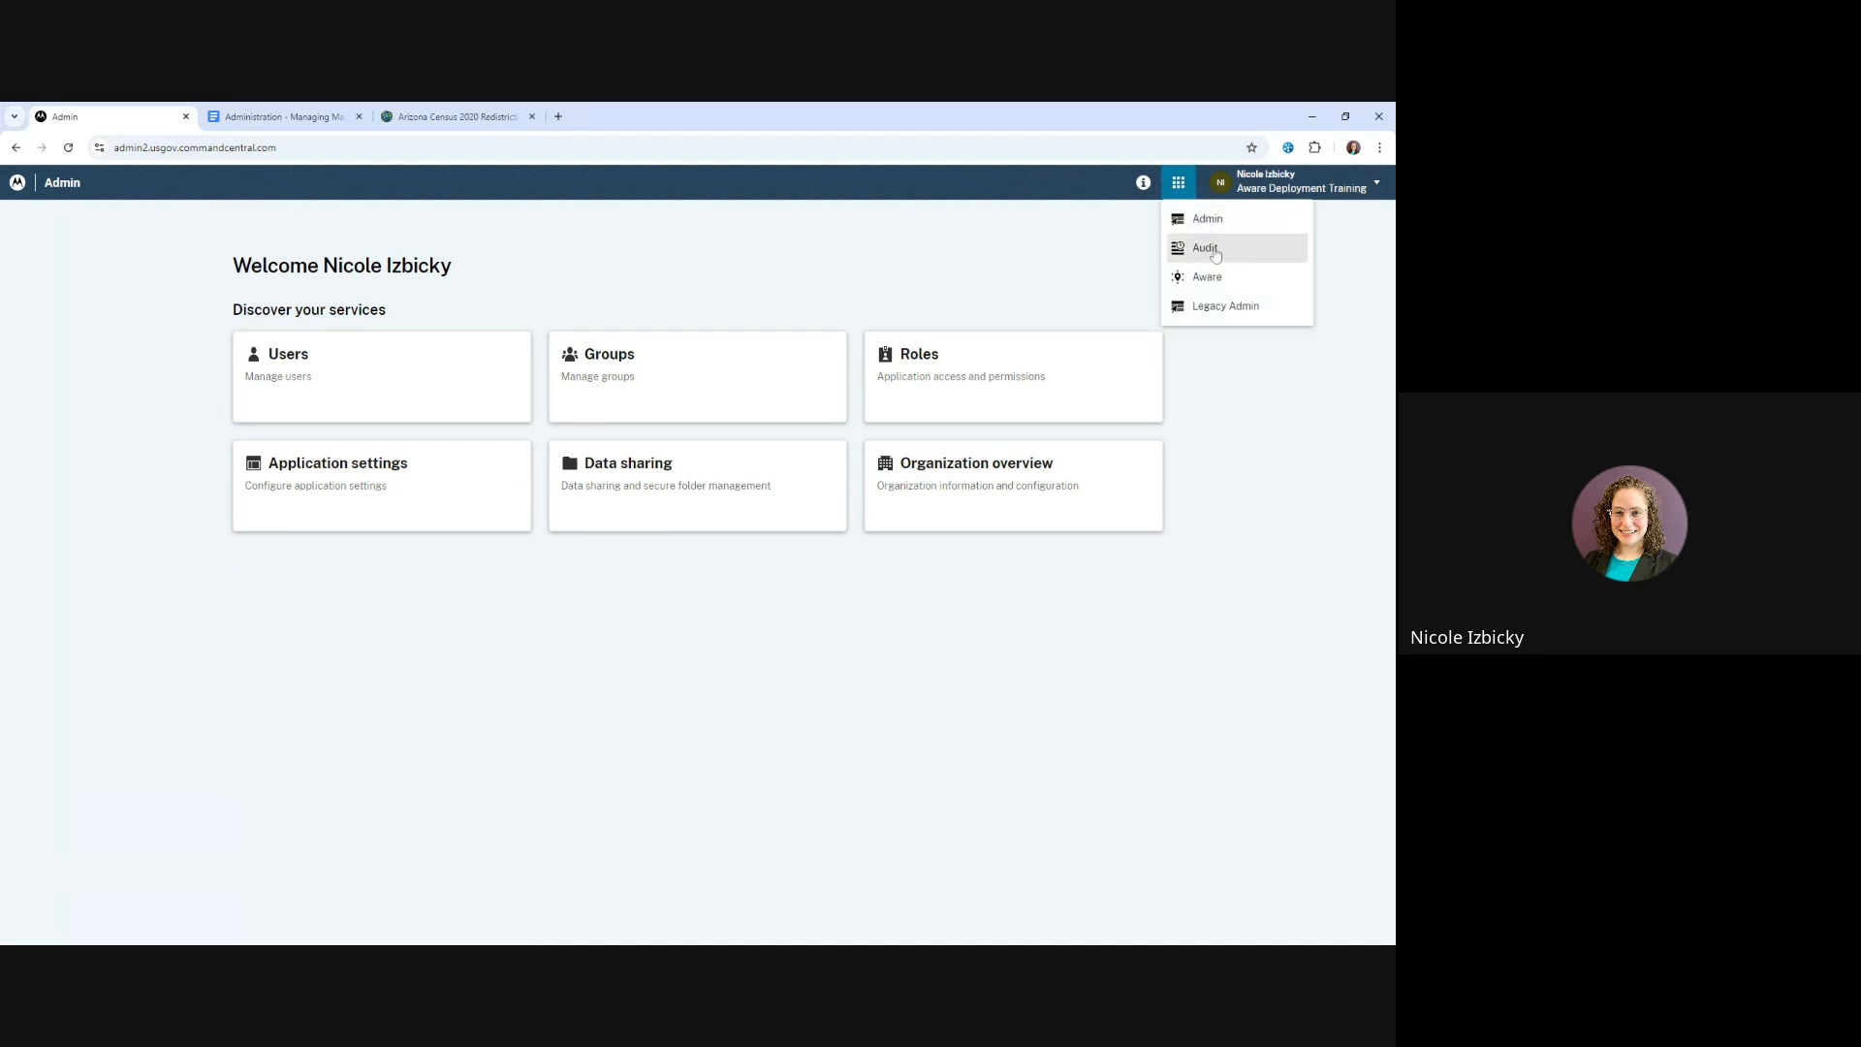
pyautogui.click(1198, 279)
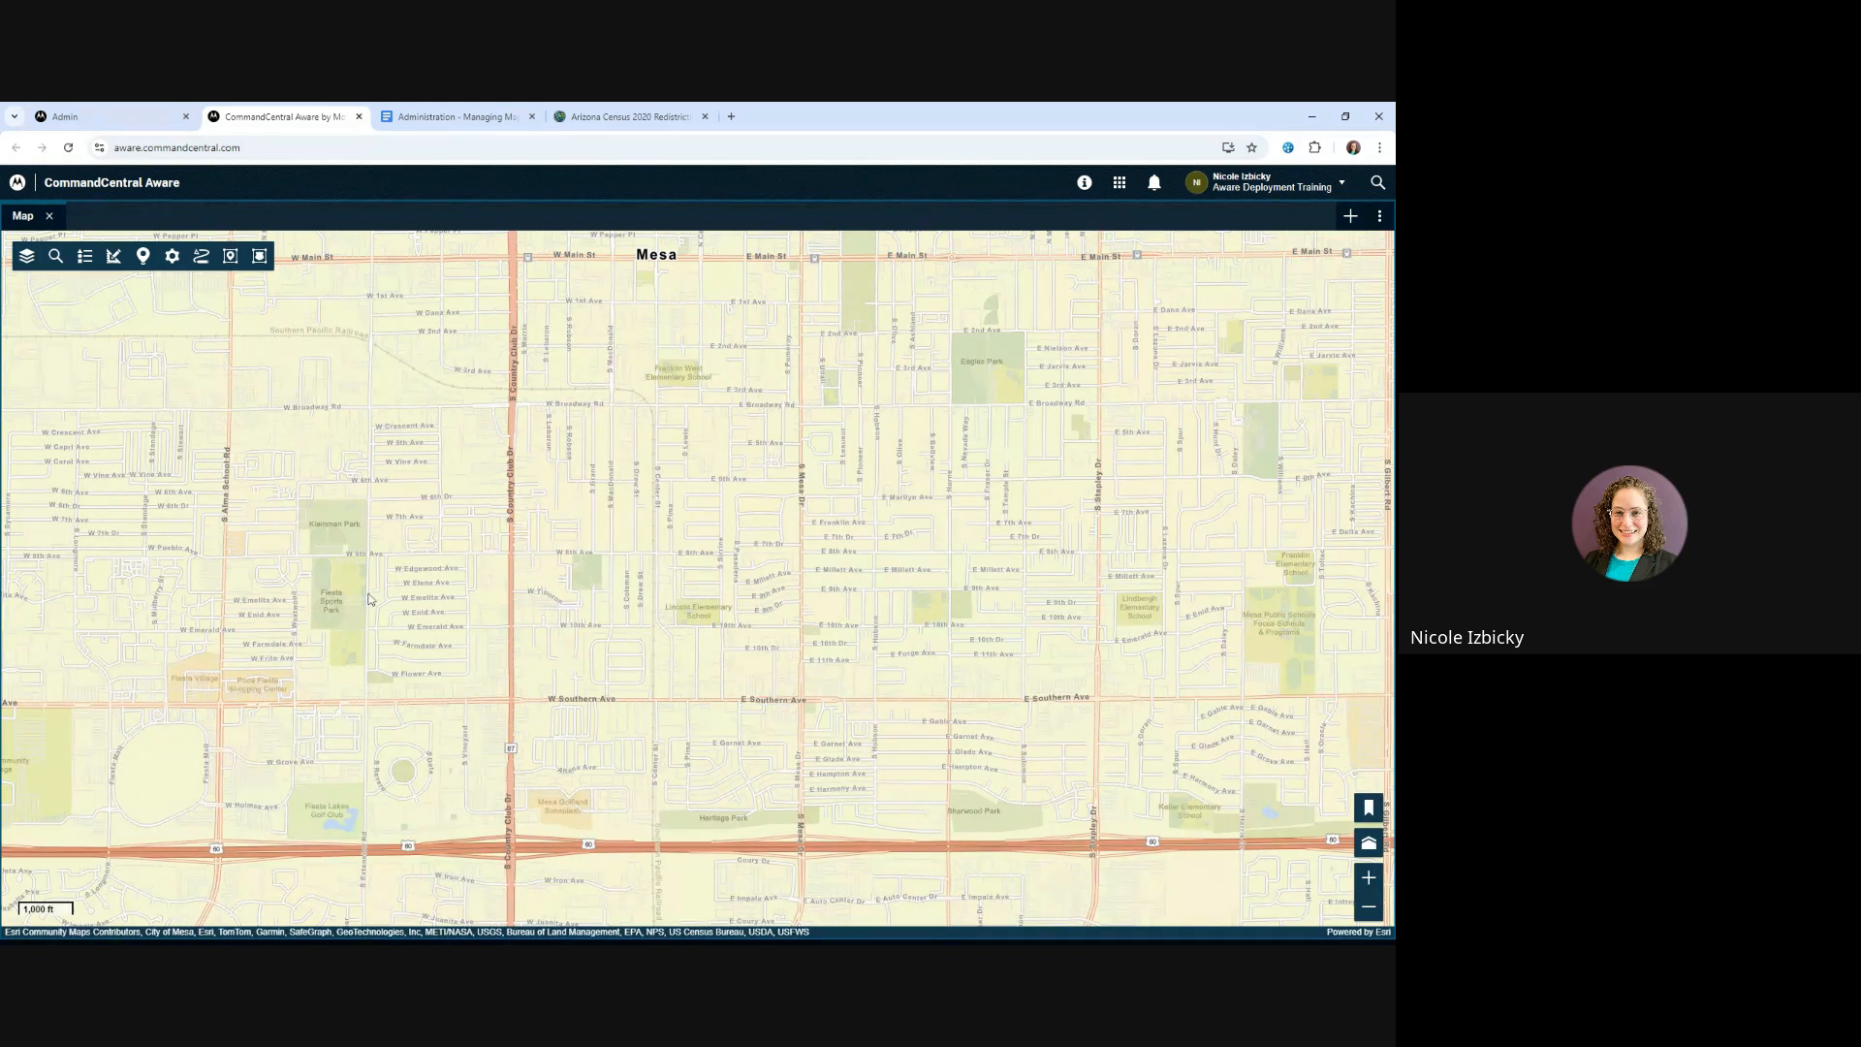
pyautogui.scroll(-1, 368, 598)
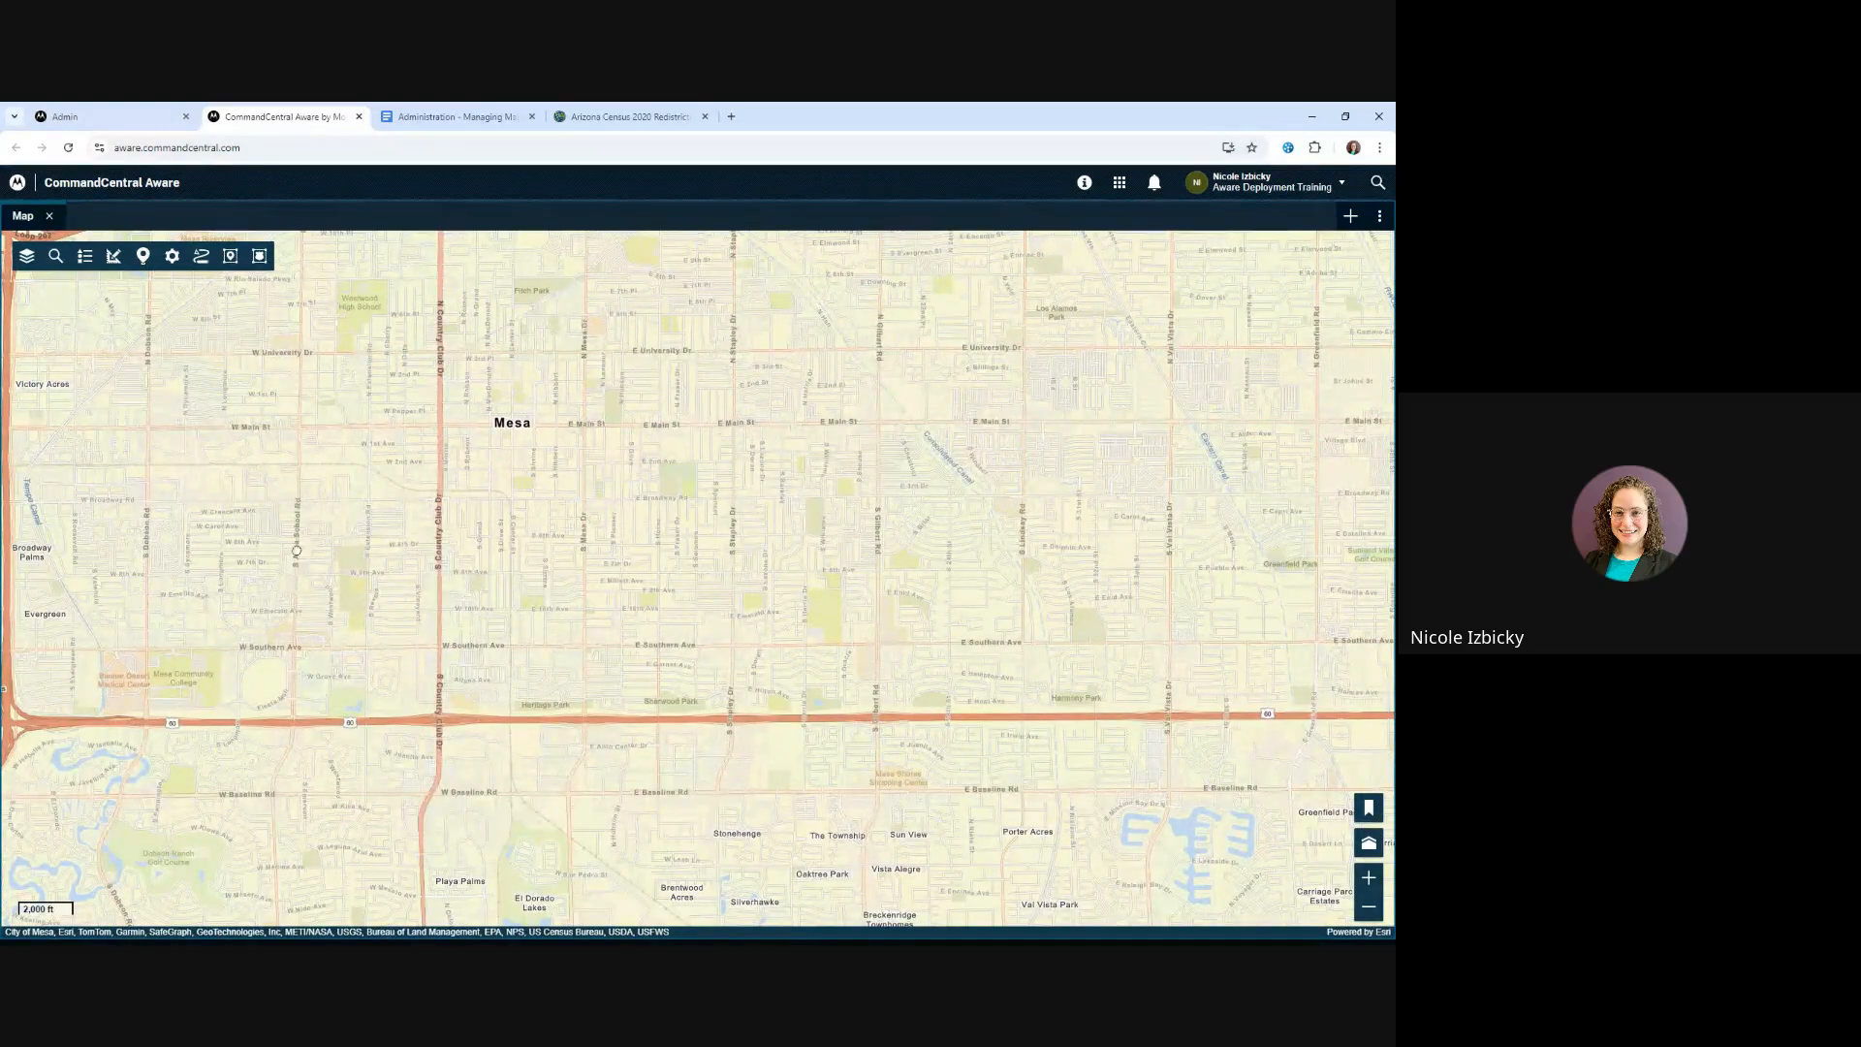
pyautogui.scroll(-1, 296, 550)
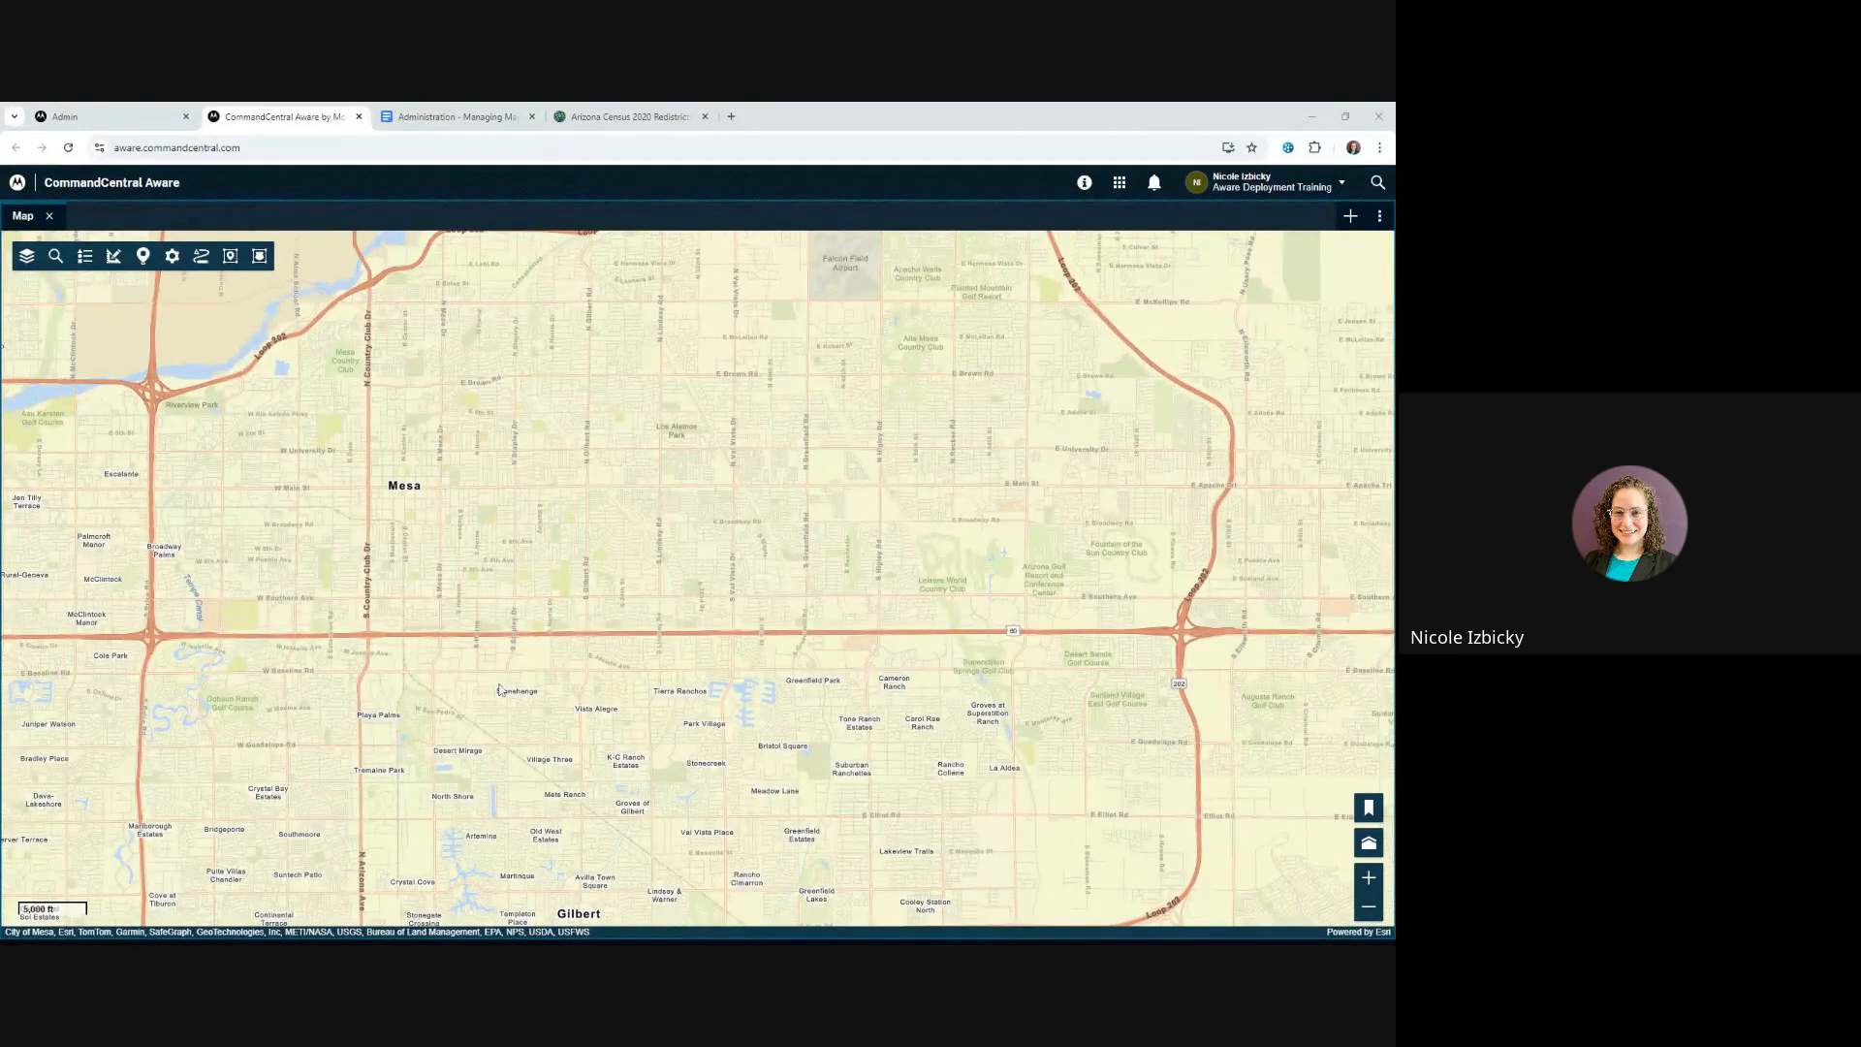
pyautogui.scroll(-1, 500, 690)
# Turn on the Traffic and Weather layers on the map and view the wider Phoenix region
pyautogui.click(27, 256)
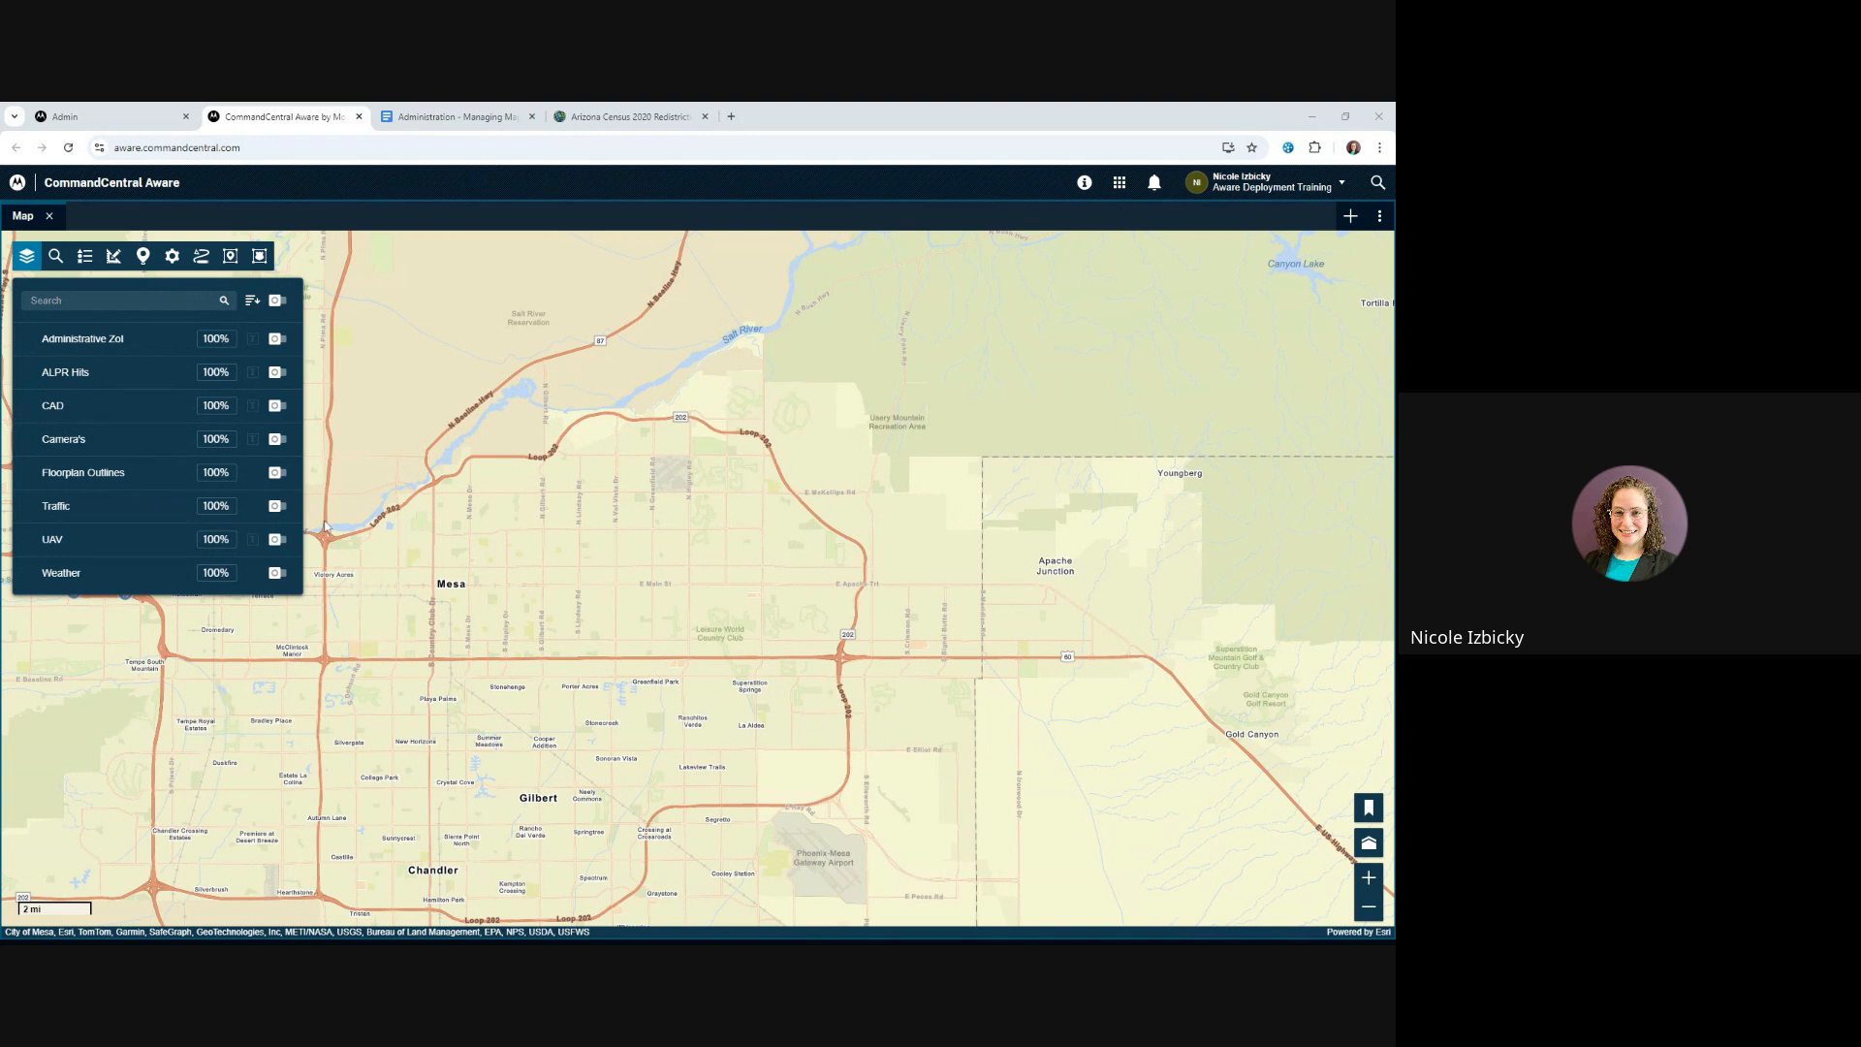
pyautogui.click(279, 507)
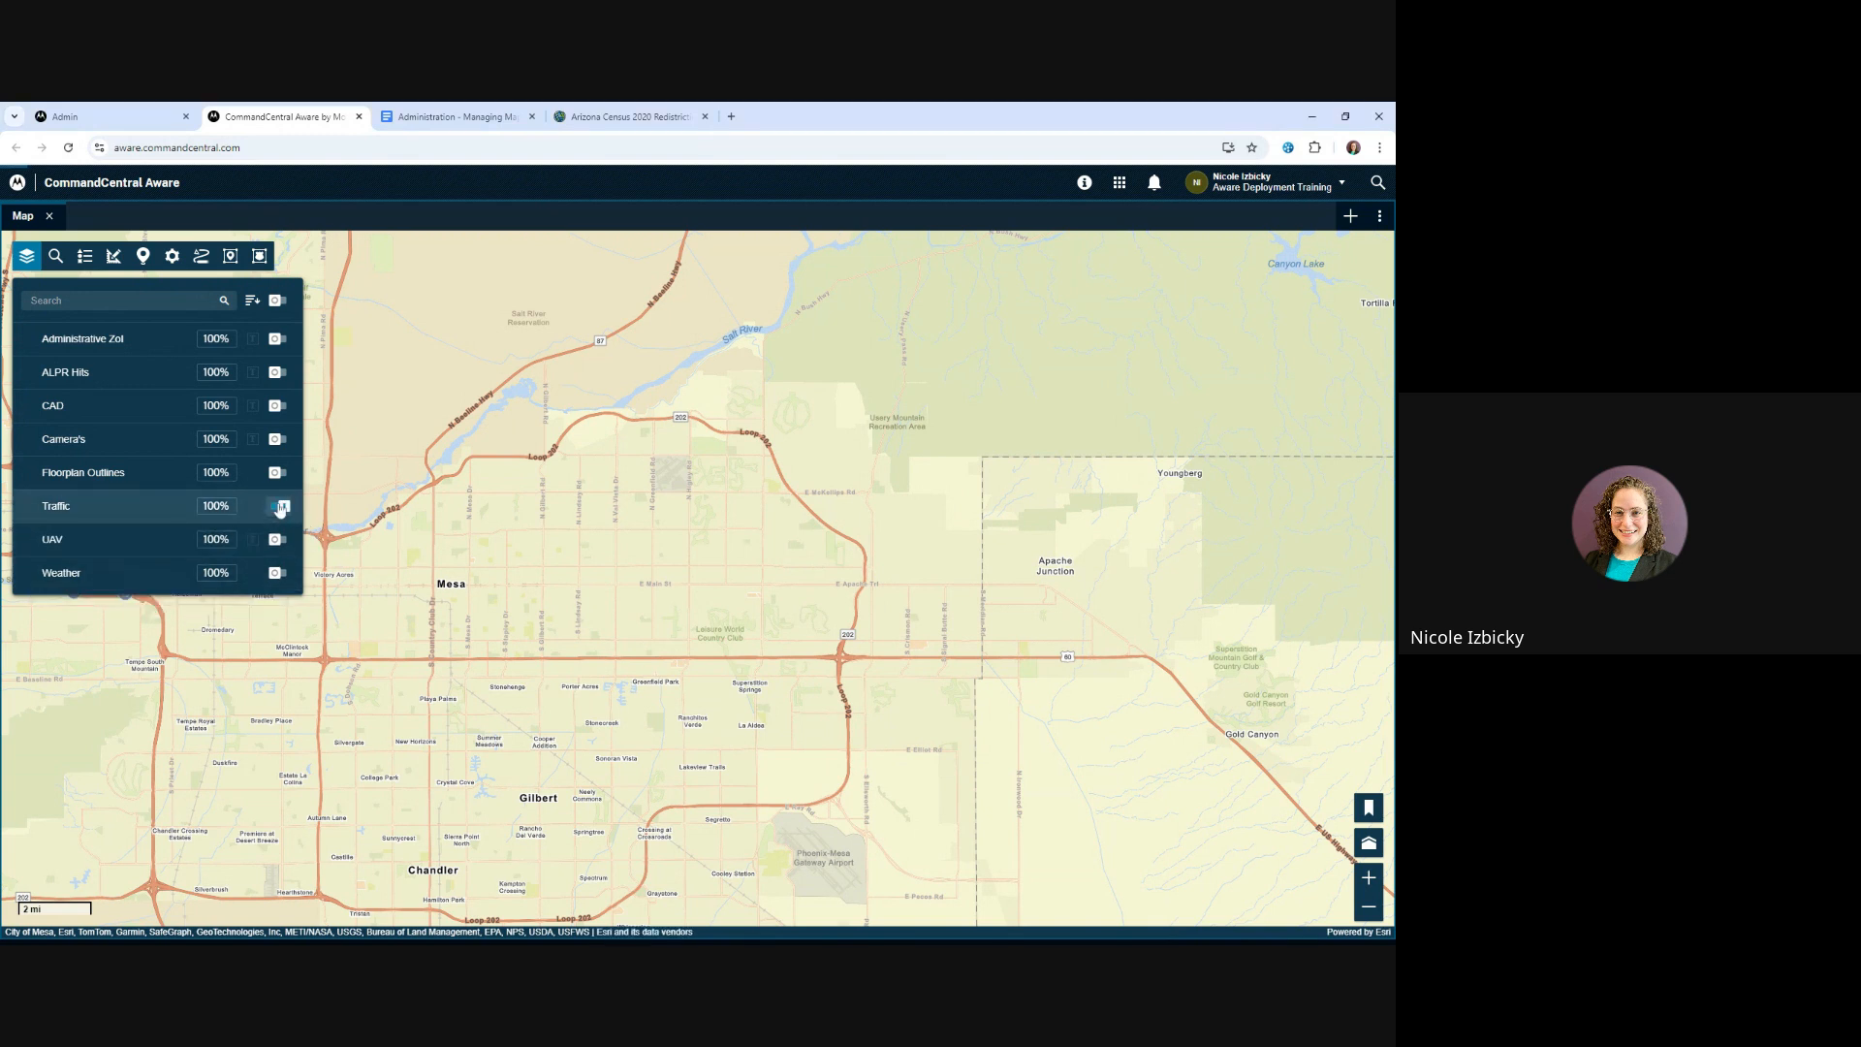
pyautogui.click(278, 574)
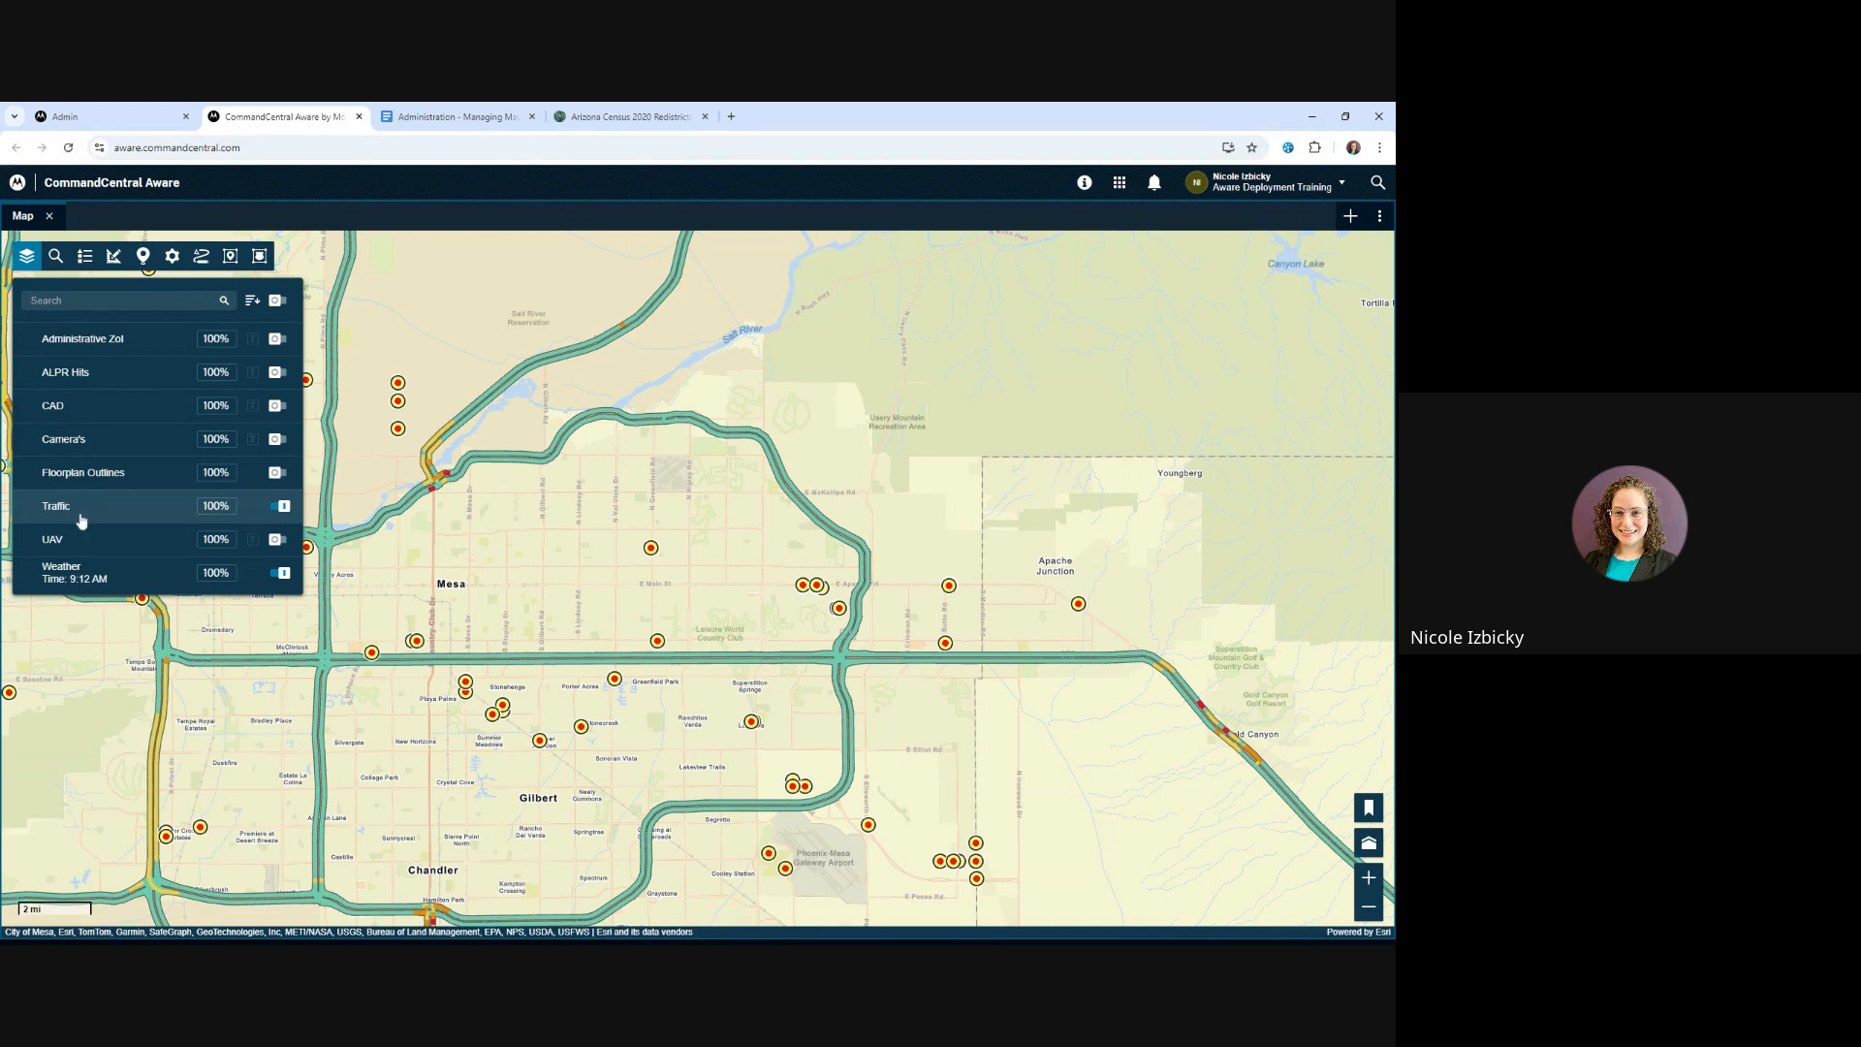
pyautogui.scroll(-1, 339, 635)
pyautogui.scroll(-1, 339, 637)
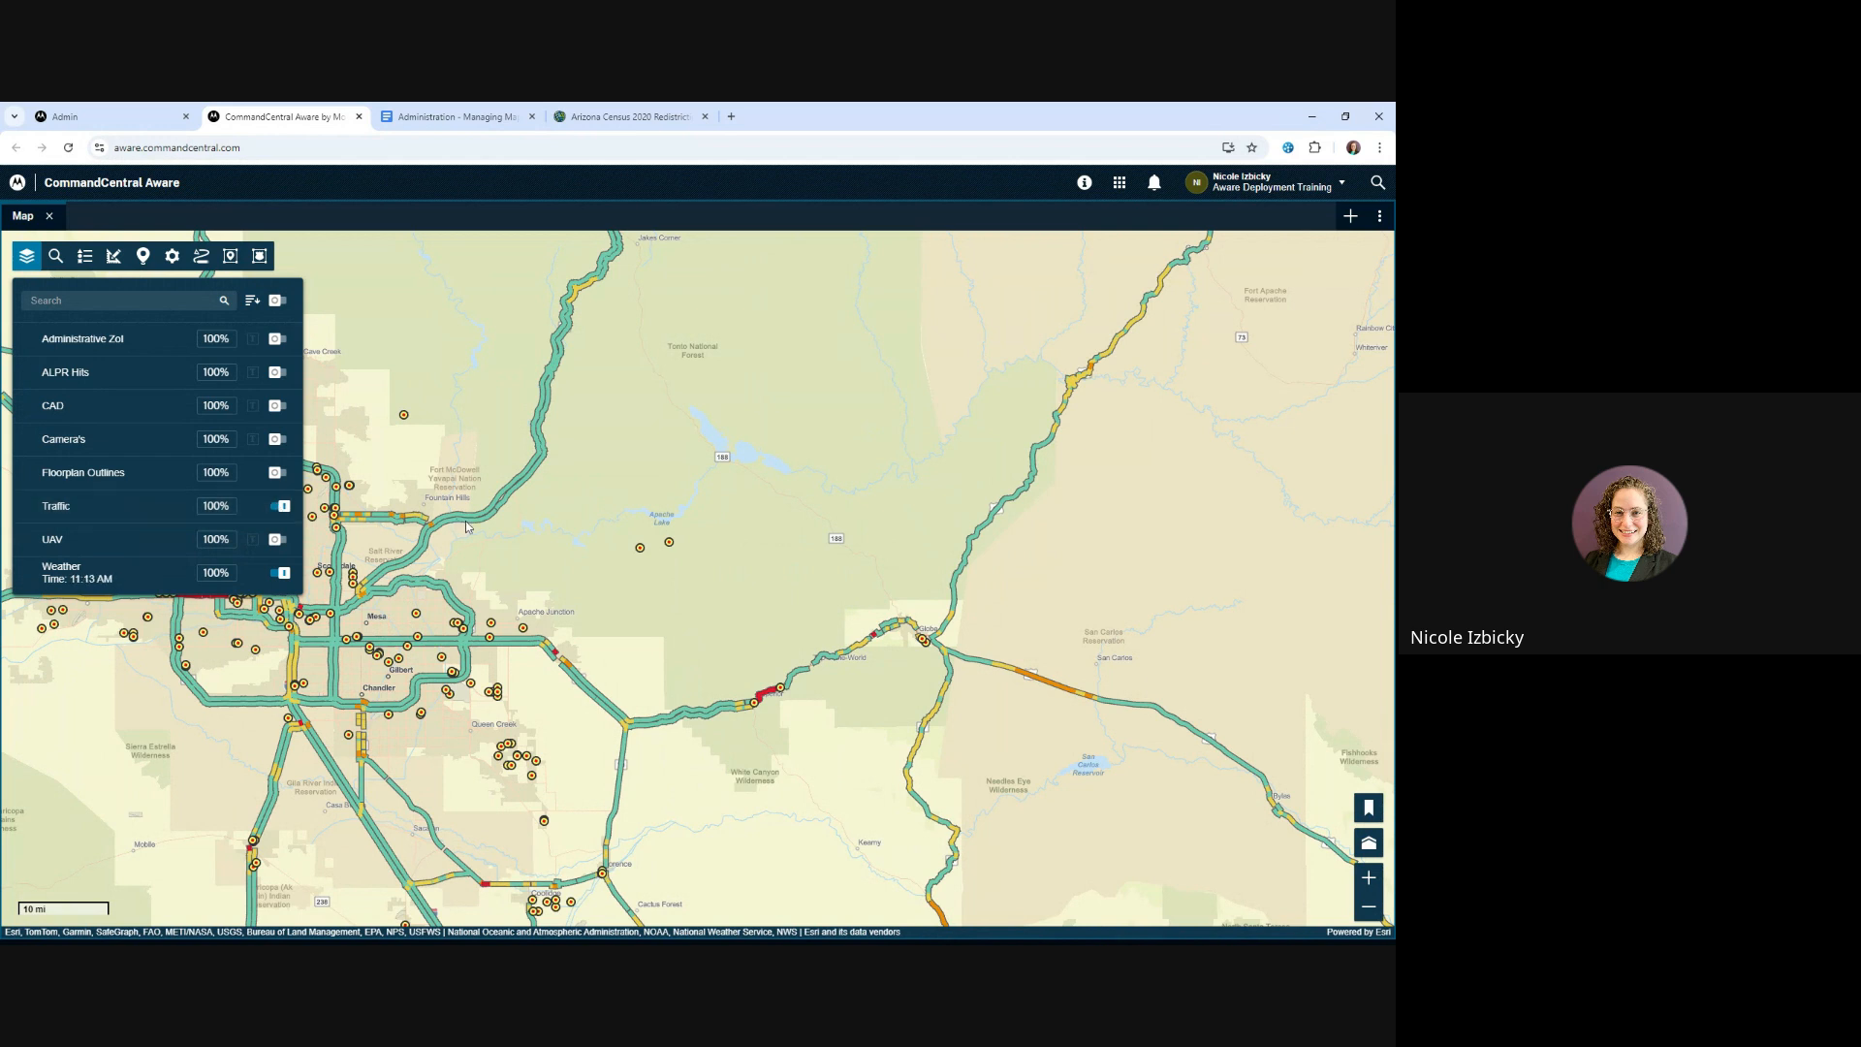
pyautogui.moveTo(471, 553); pyautogui.dragTo(743, 581)
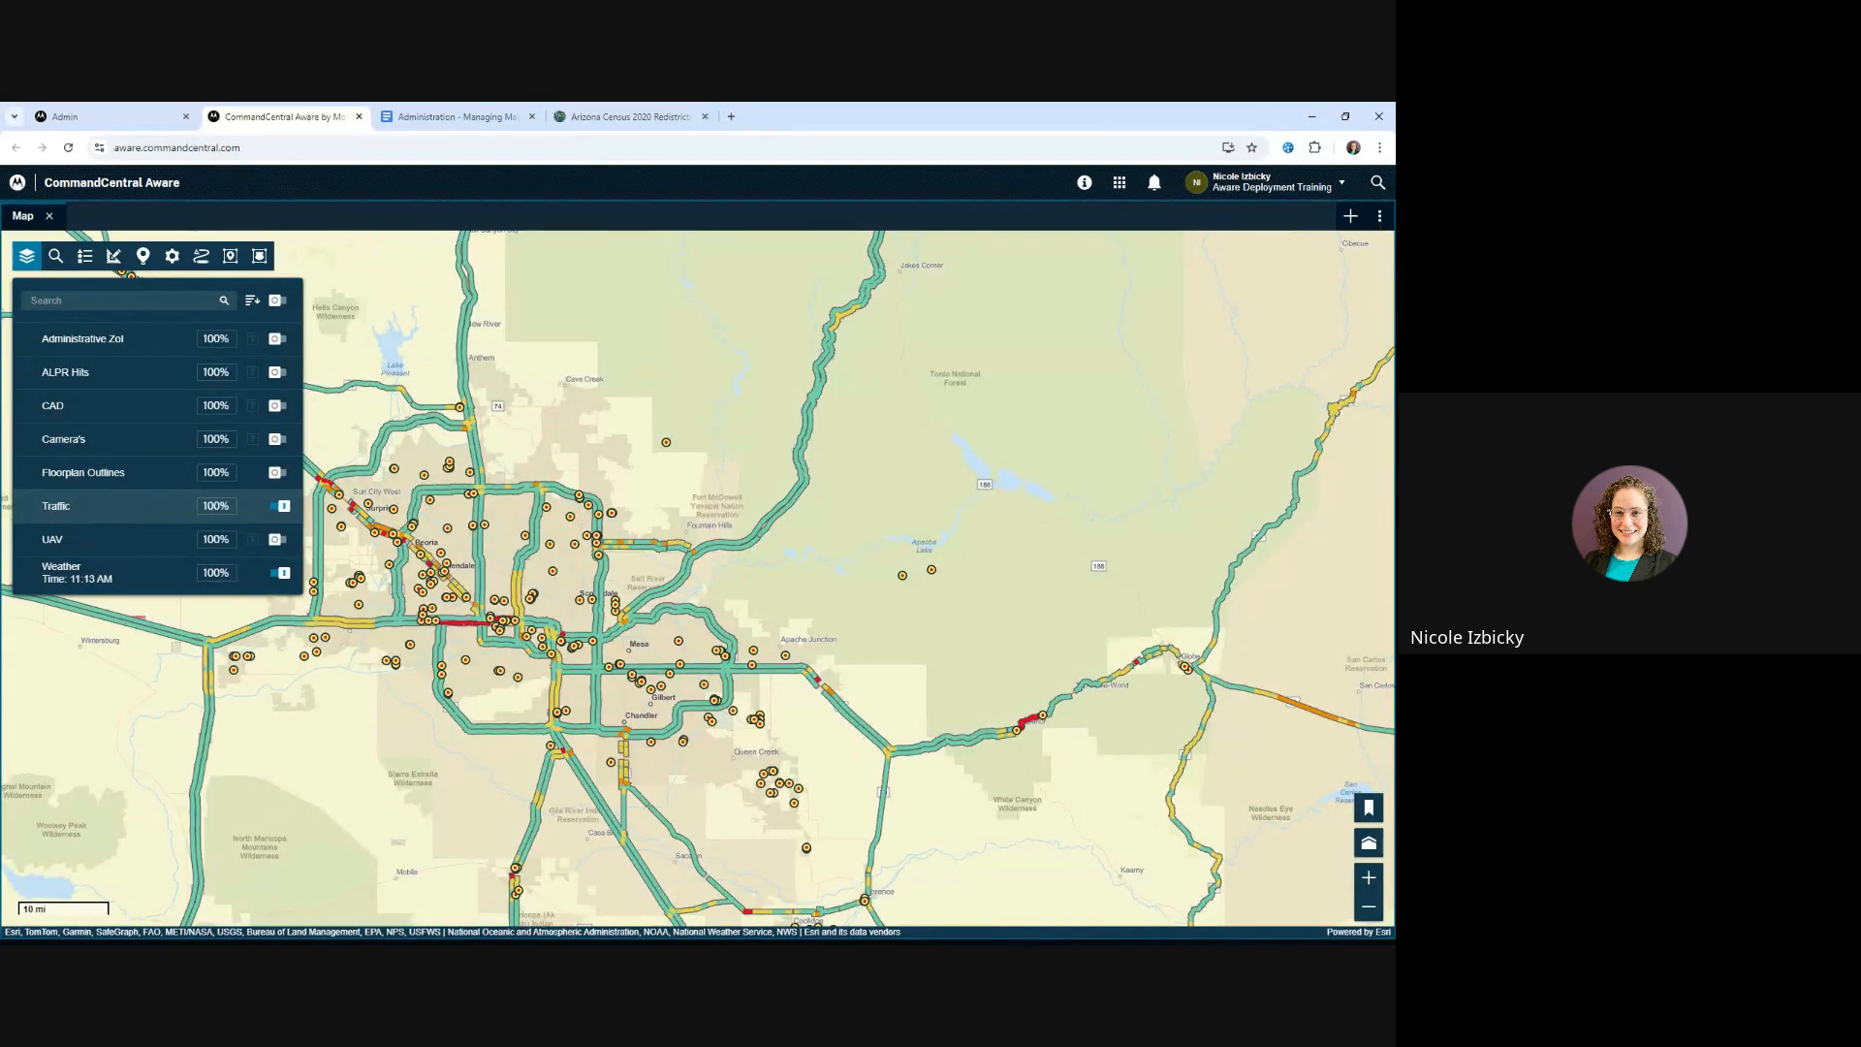
# Check the Traffic layer's opacity and options, and turn off the Traffic and Weather layers
pyautogui.click(216, 506)
pyautogui.click(256, 511)
pyautogui.click(283, 507)
pyautogui.click(283, 574)
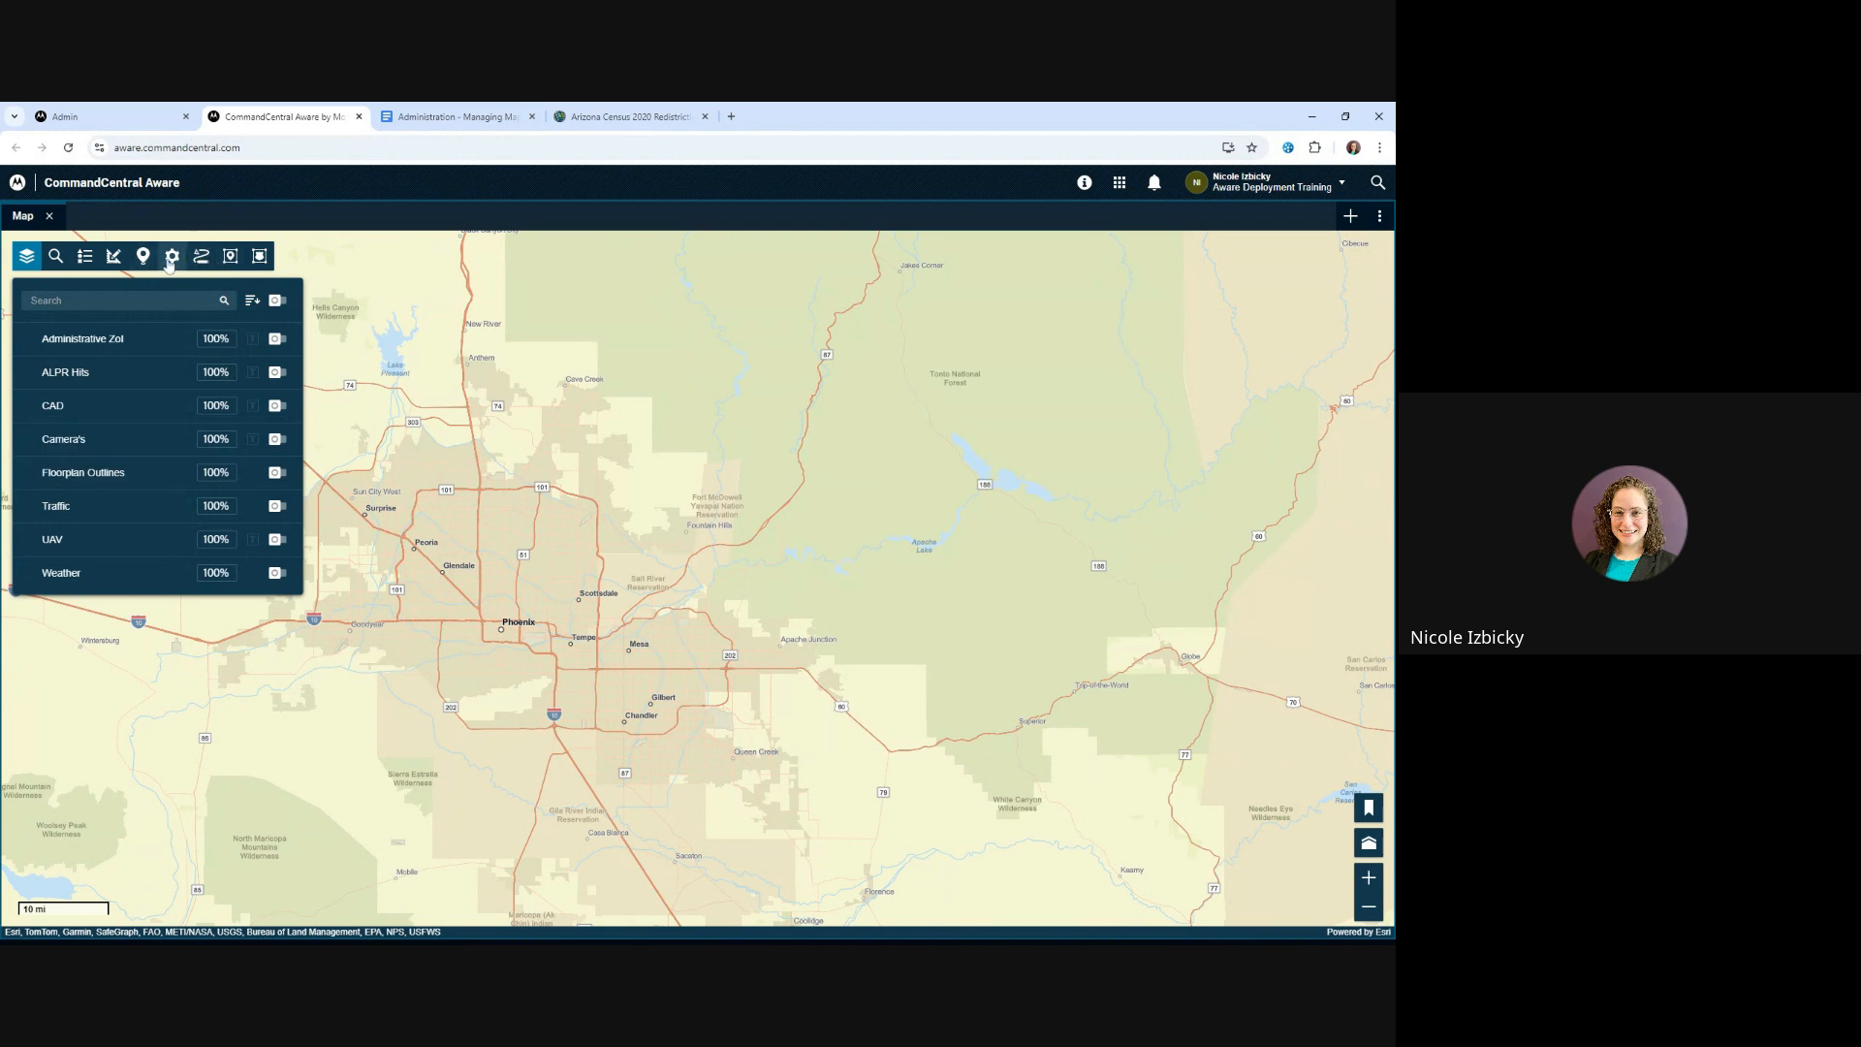
# Look over the map settings, including the base map choices, and the layer list
pyautogui.click(169, 257)
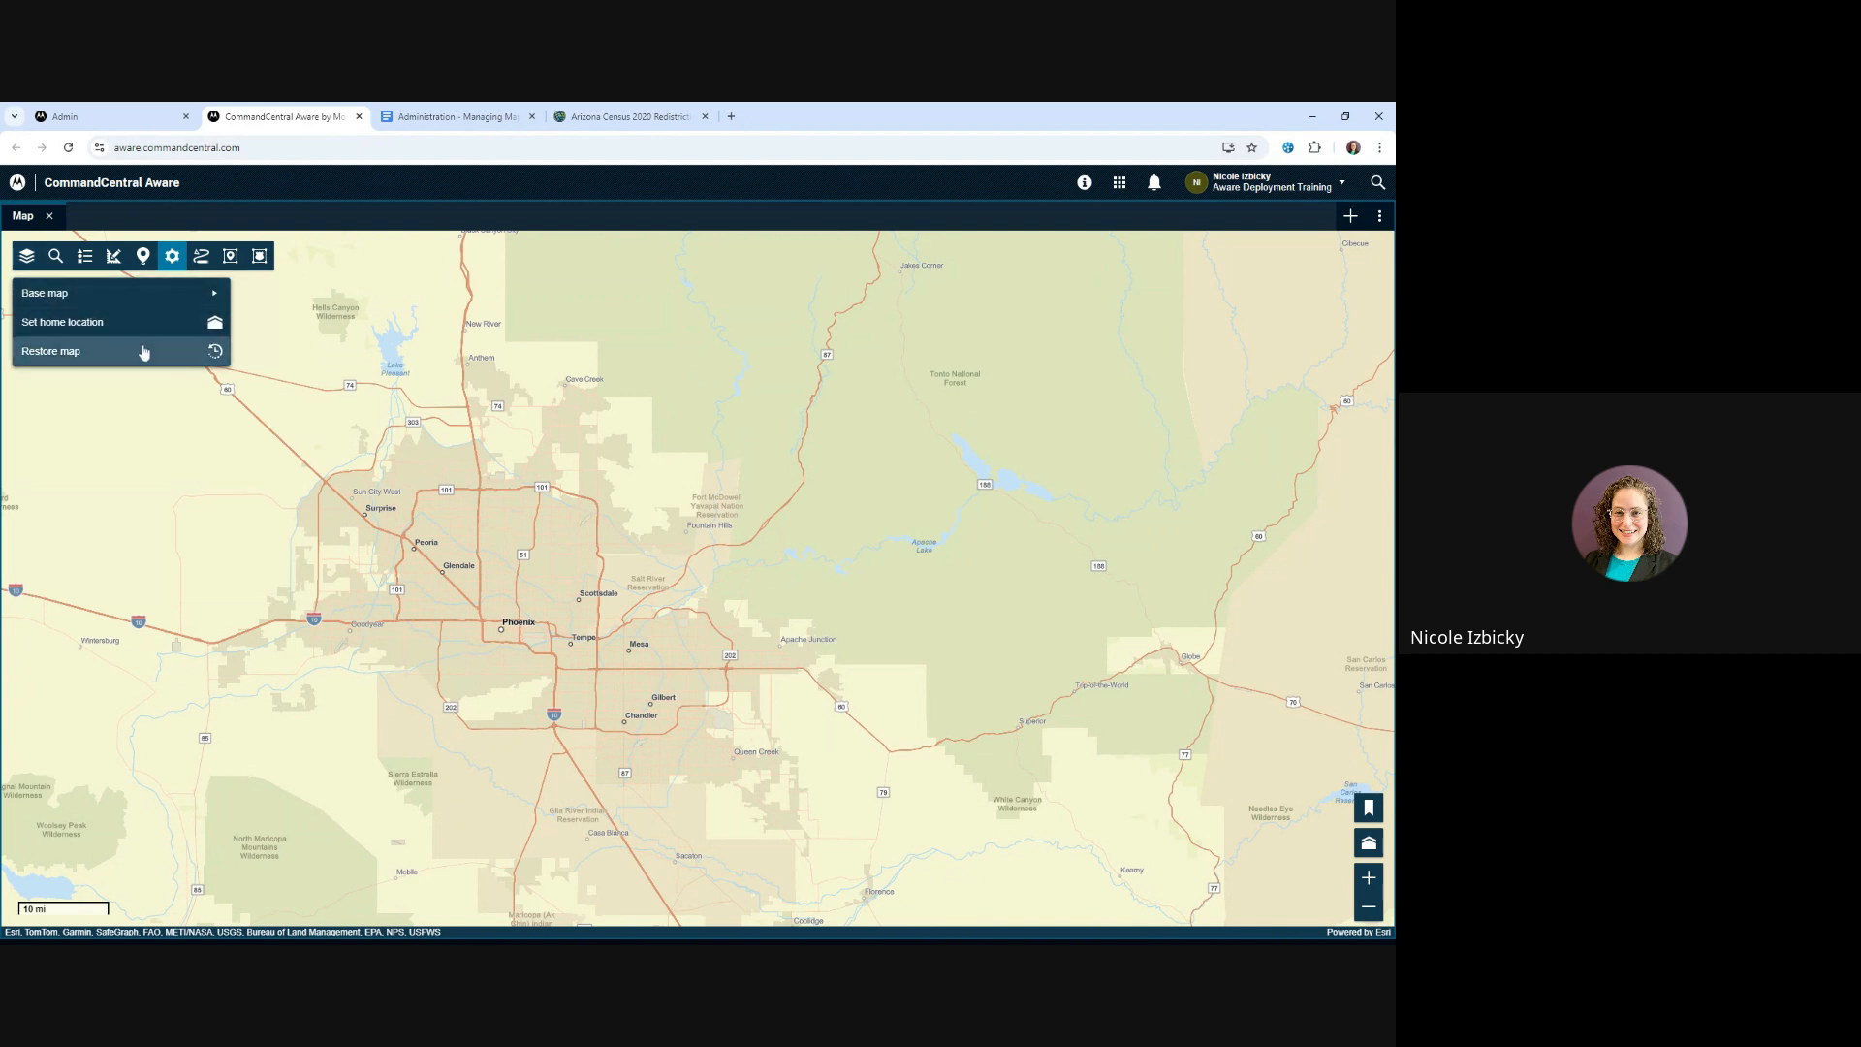
pyautogui.click(152, 302)
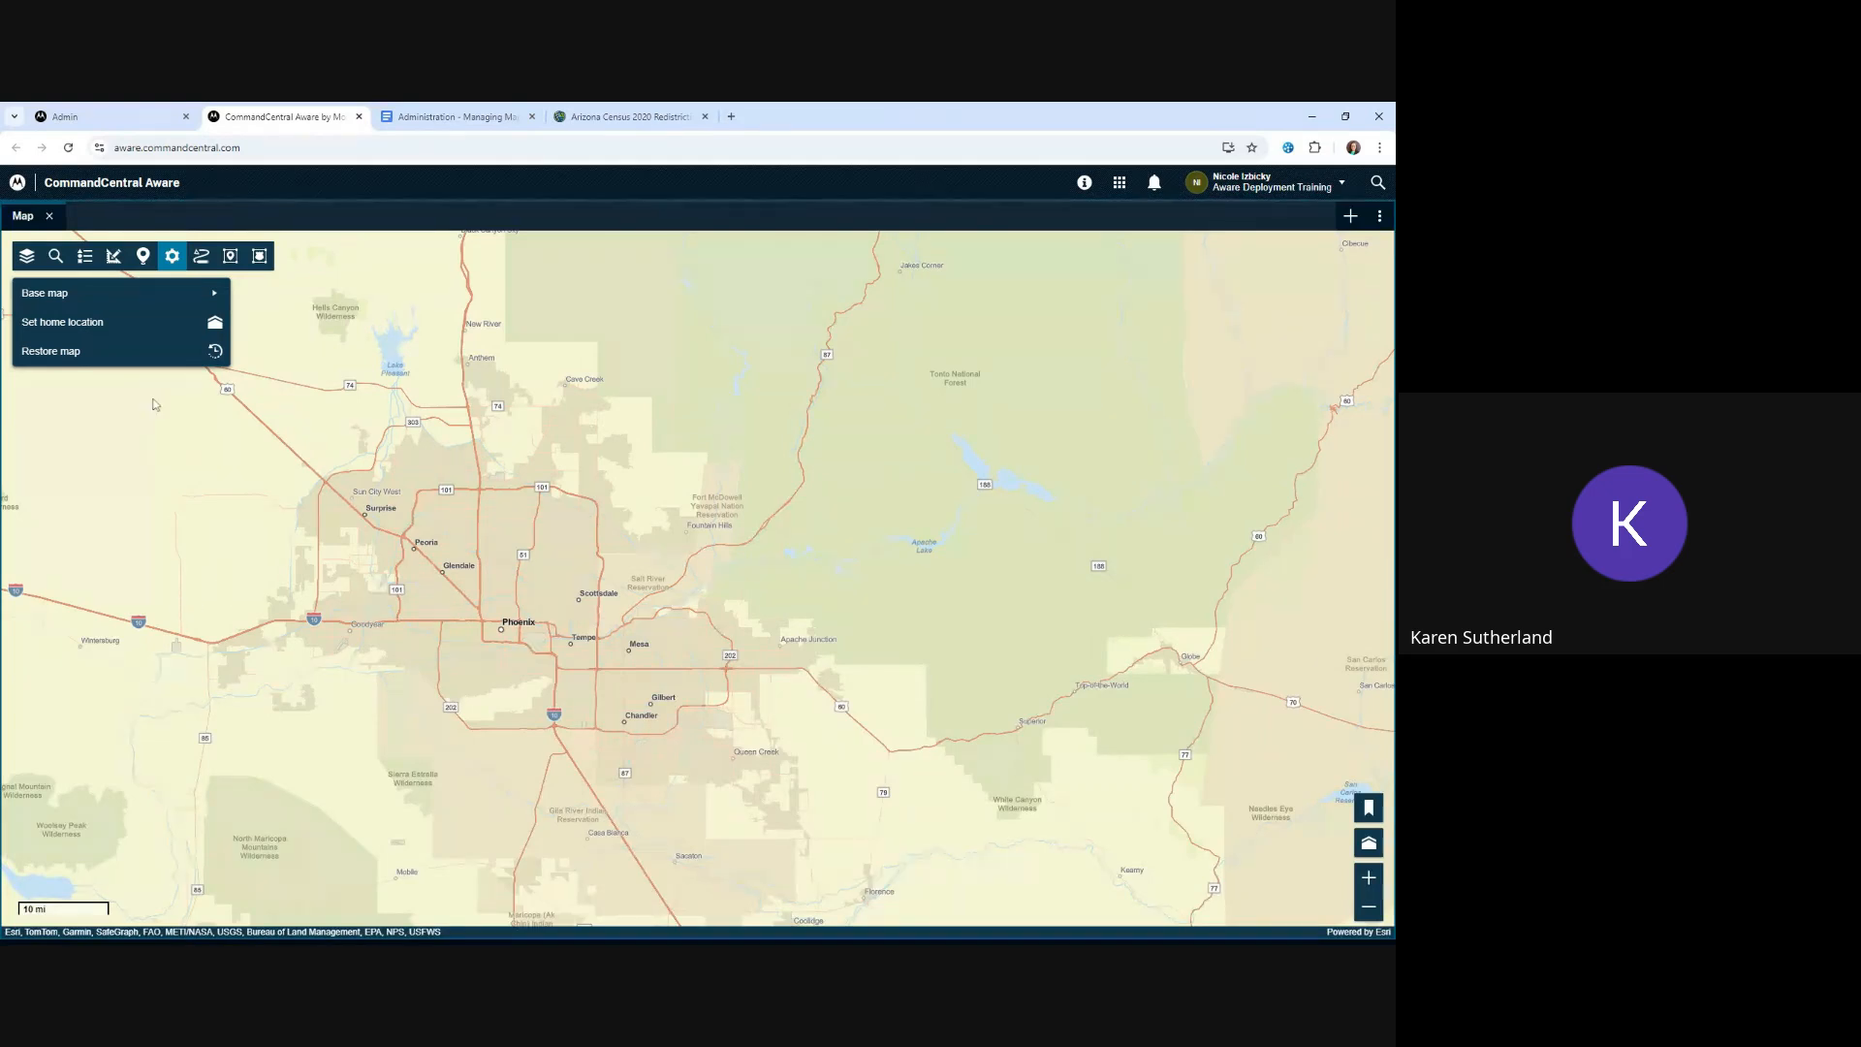
pyautogui.click(28, 258)
pyautogui.click(27, 258)
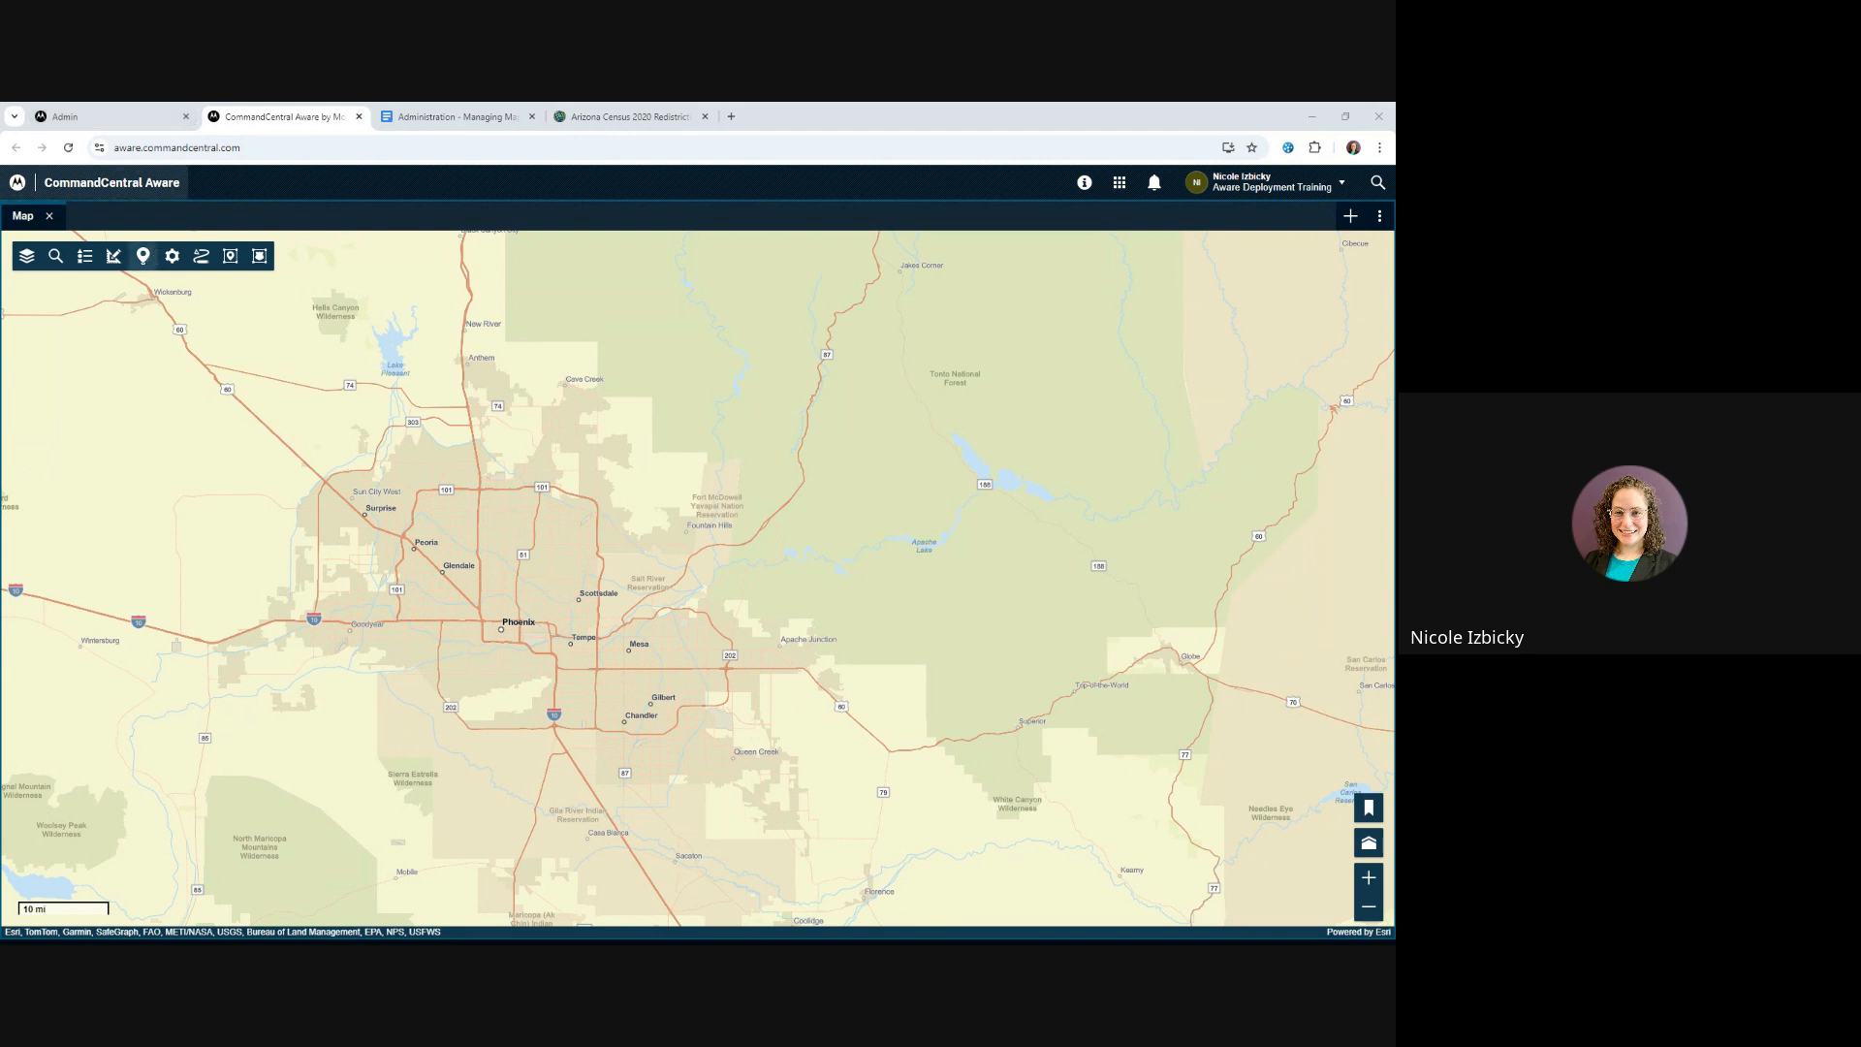
# Switch back to the Admin home page and look over its Support resources
pyautogui.click(104, 117)
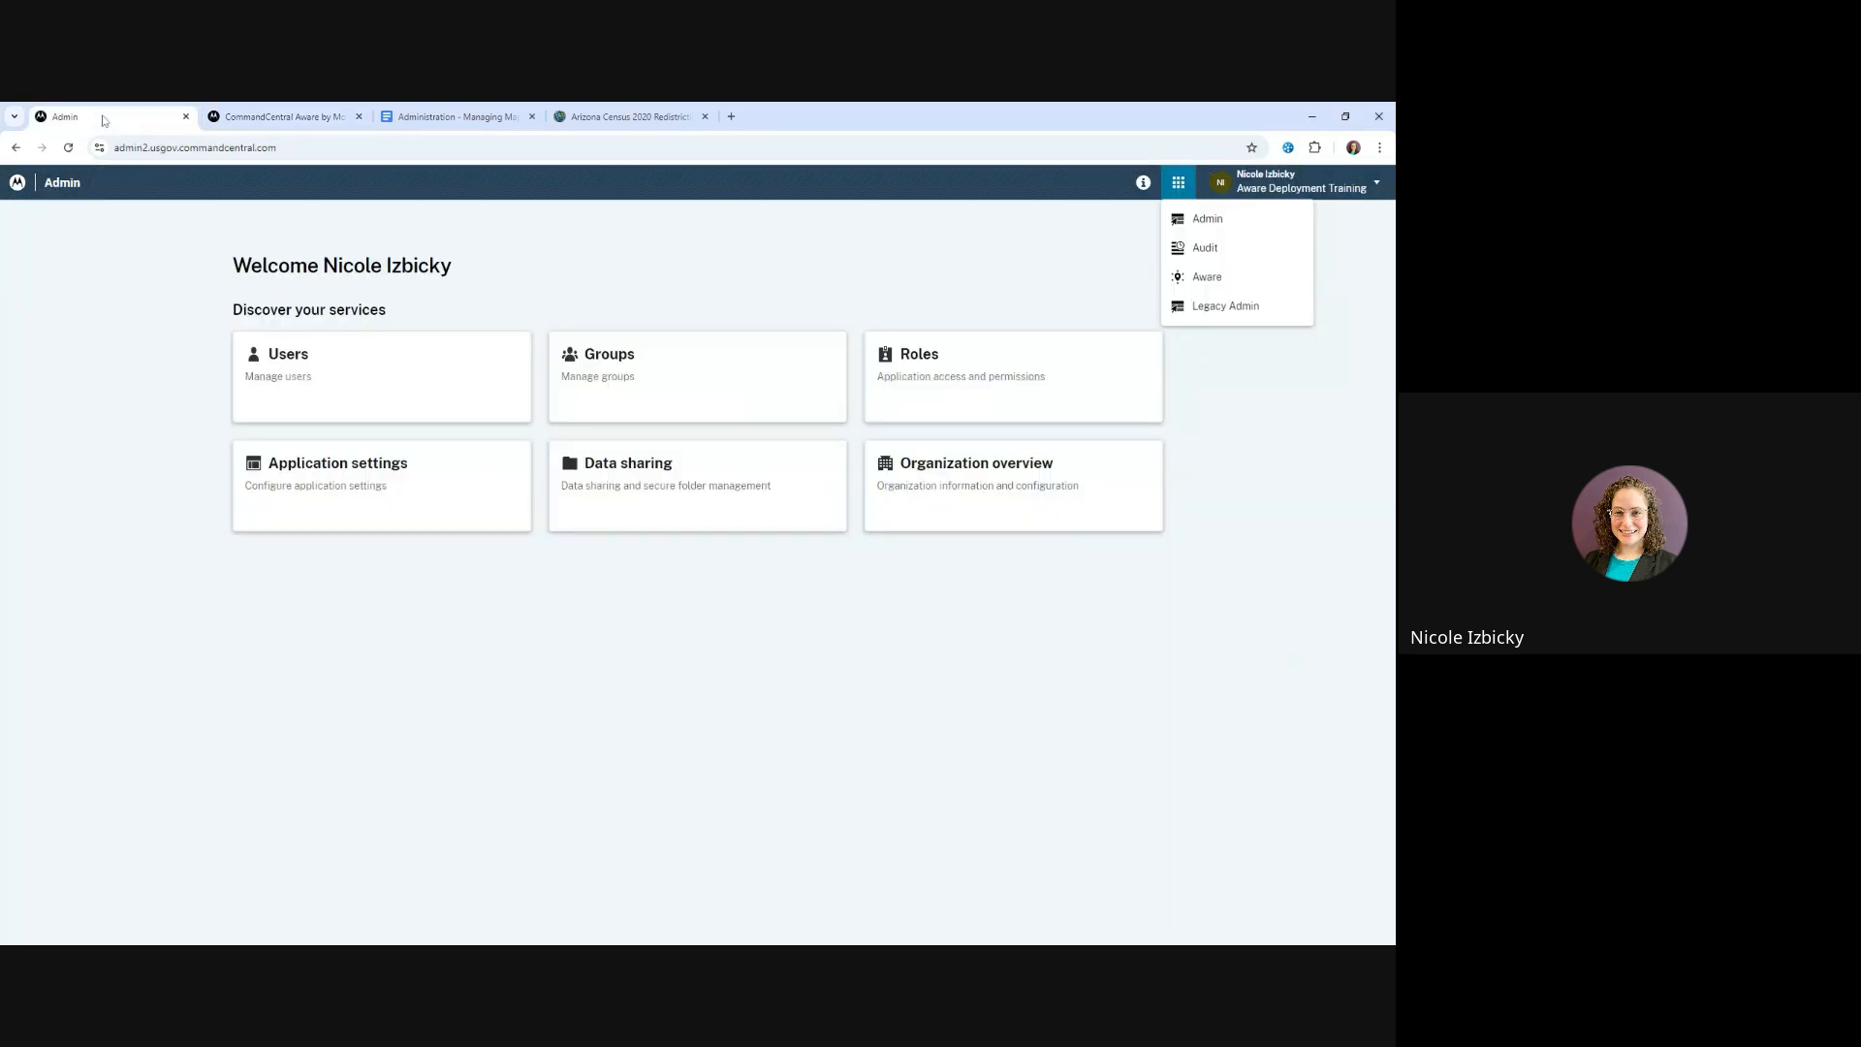
pyautogui.click(1146, 214)
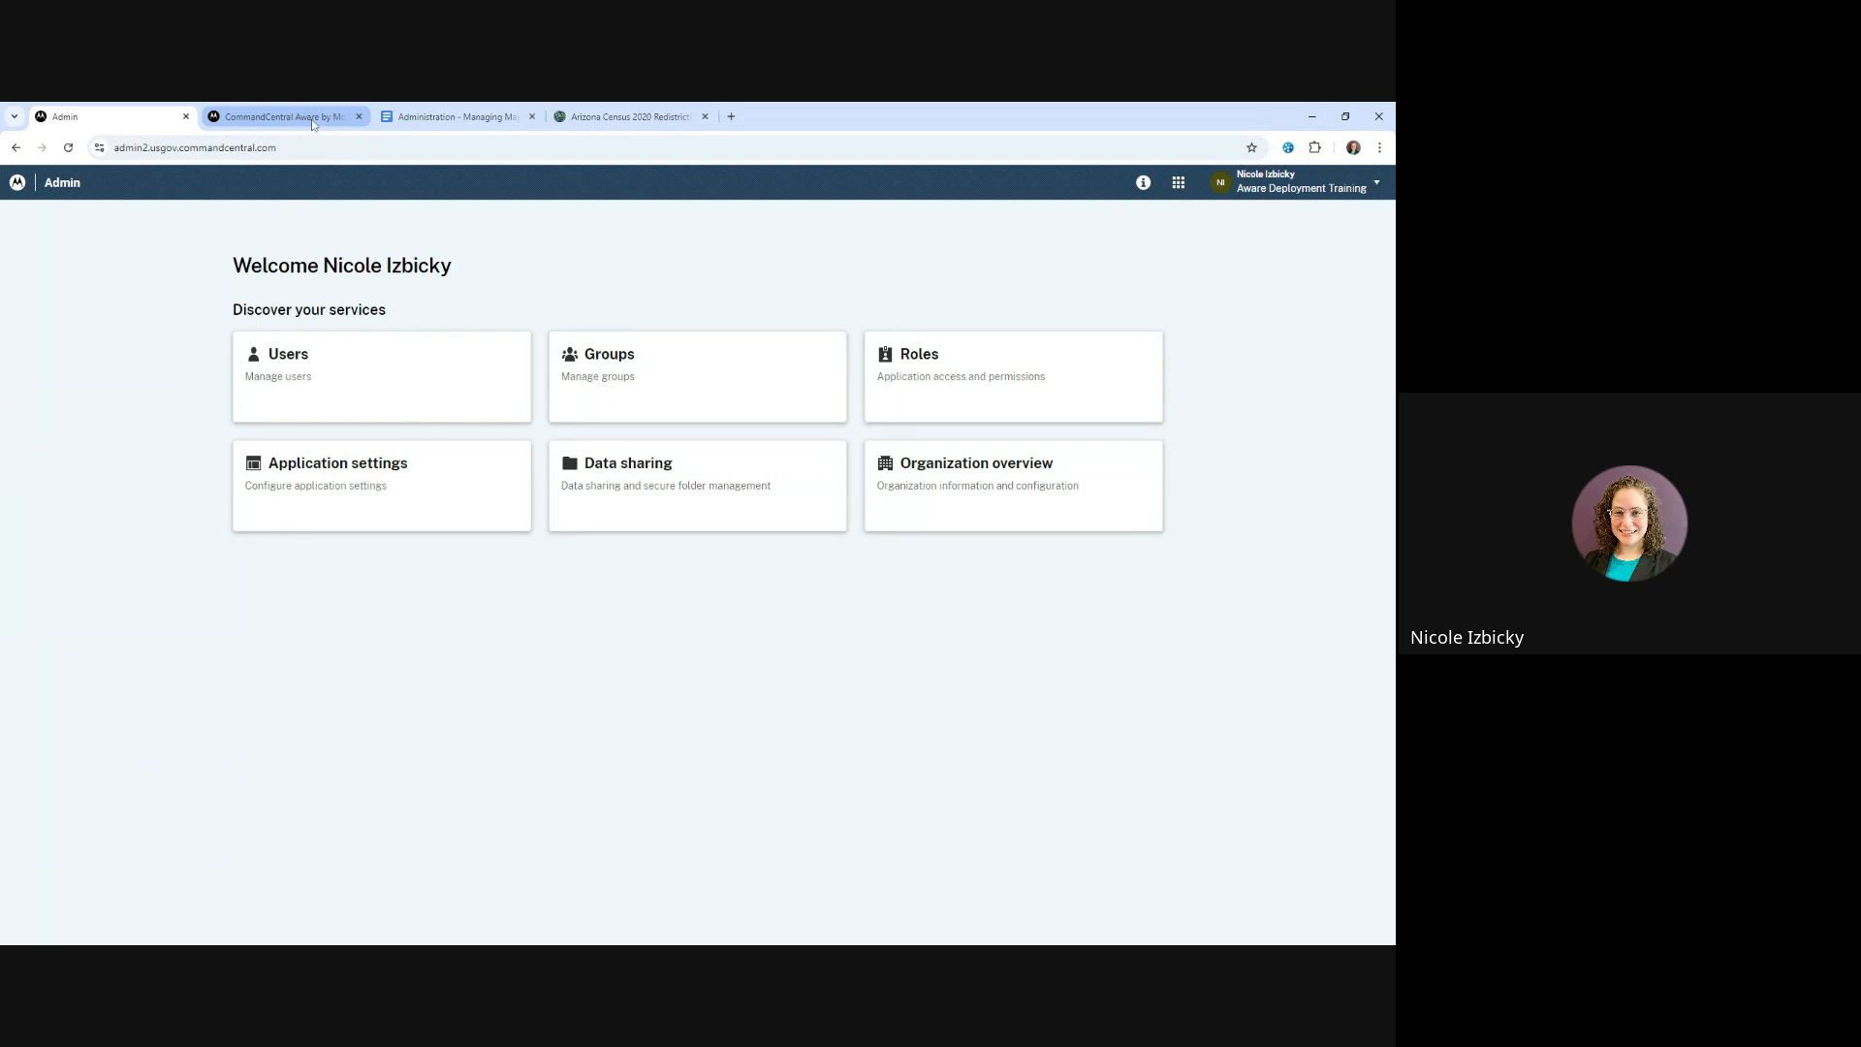
pyautogui.click(281, 116)
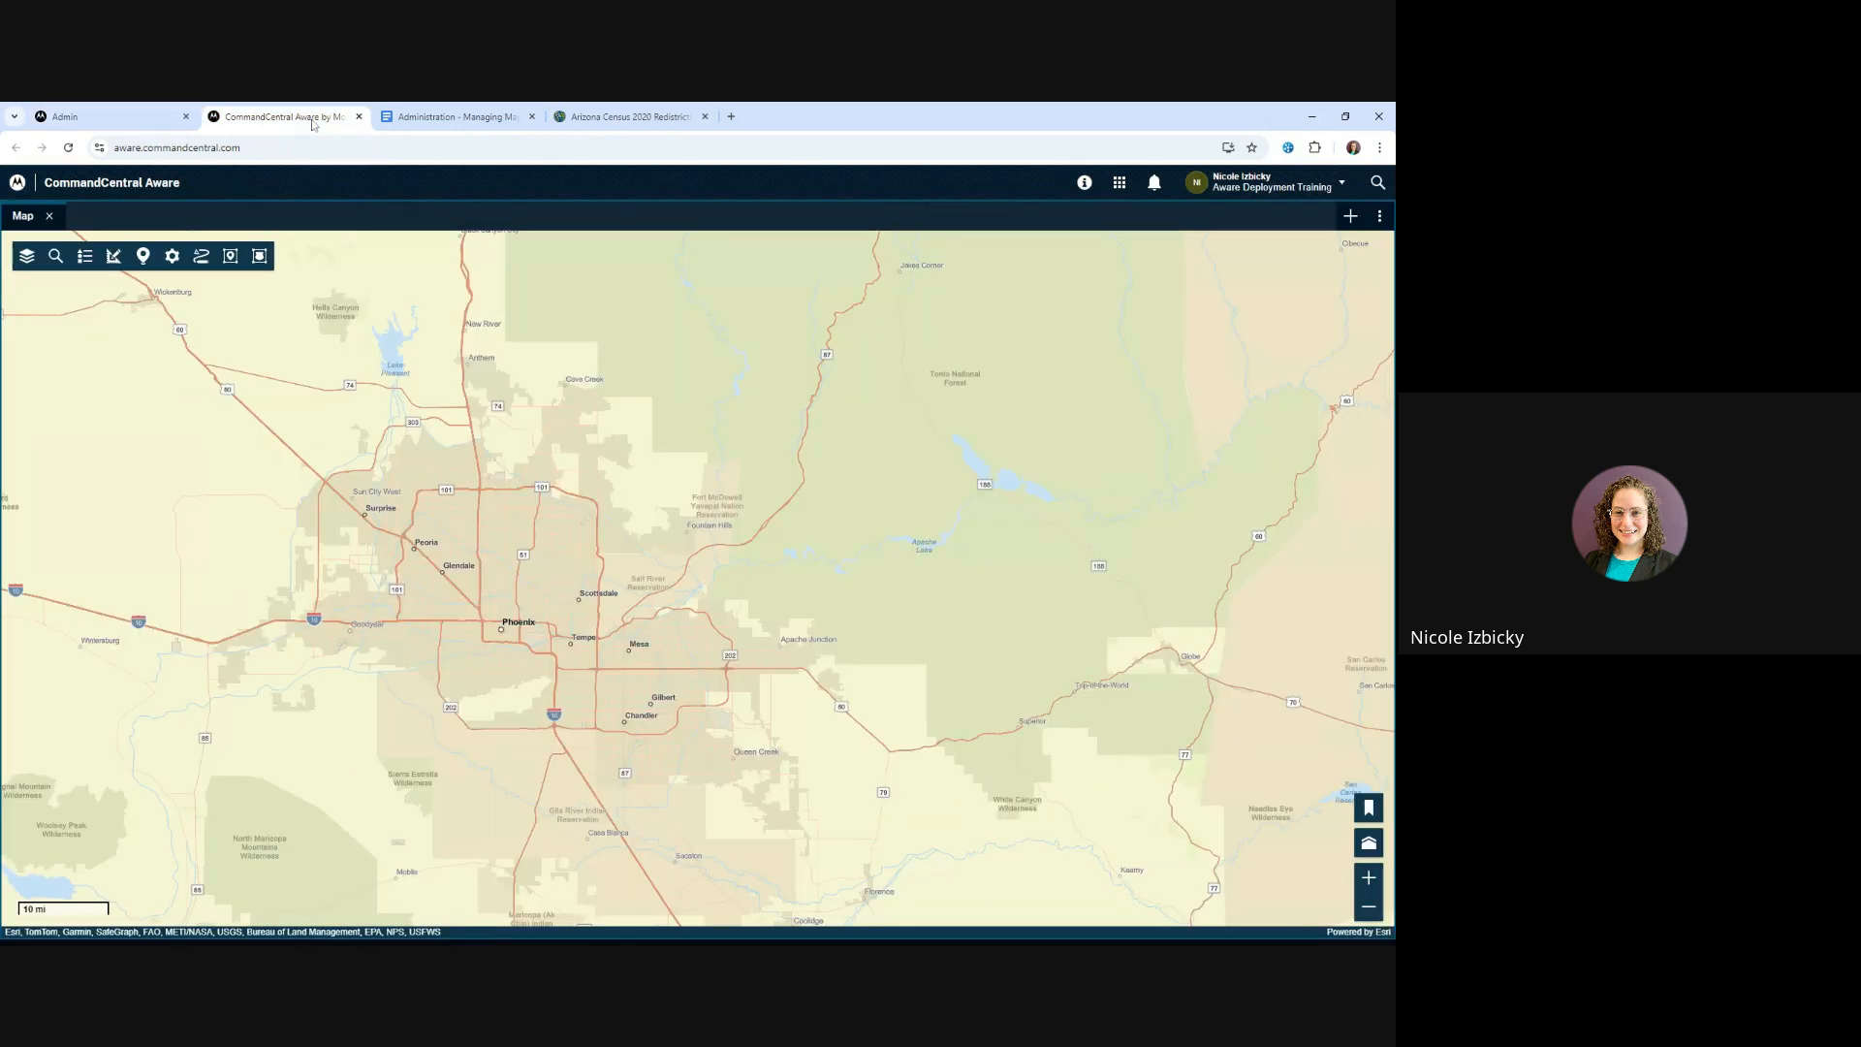
pyautogui.click(120, 122)
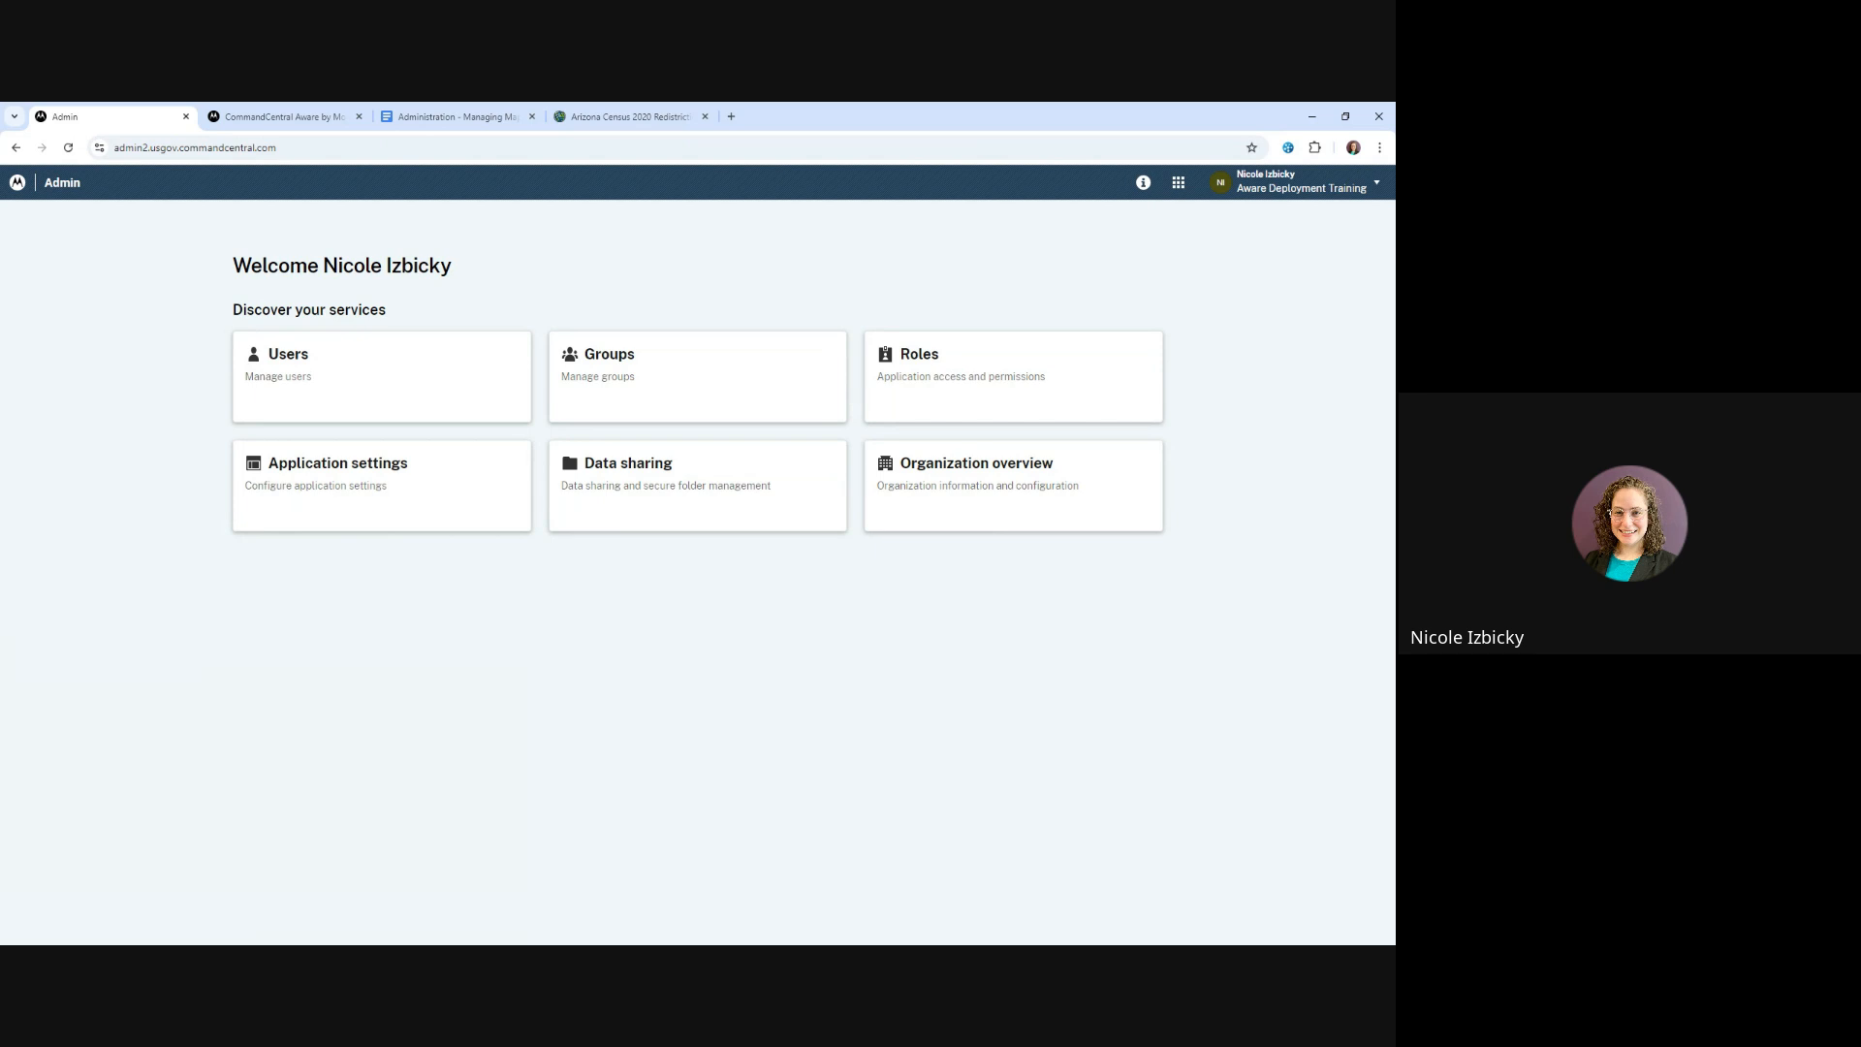
pyautogui.click(285, 113)
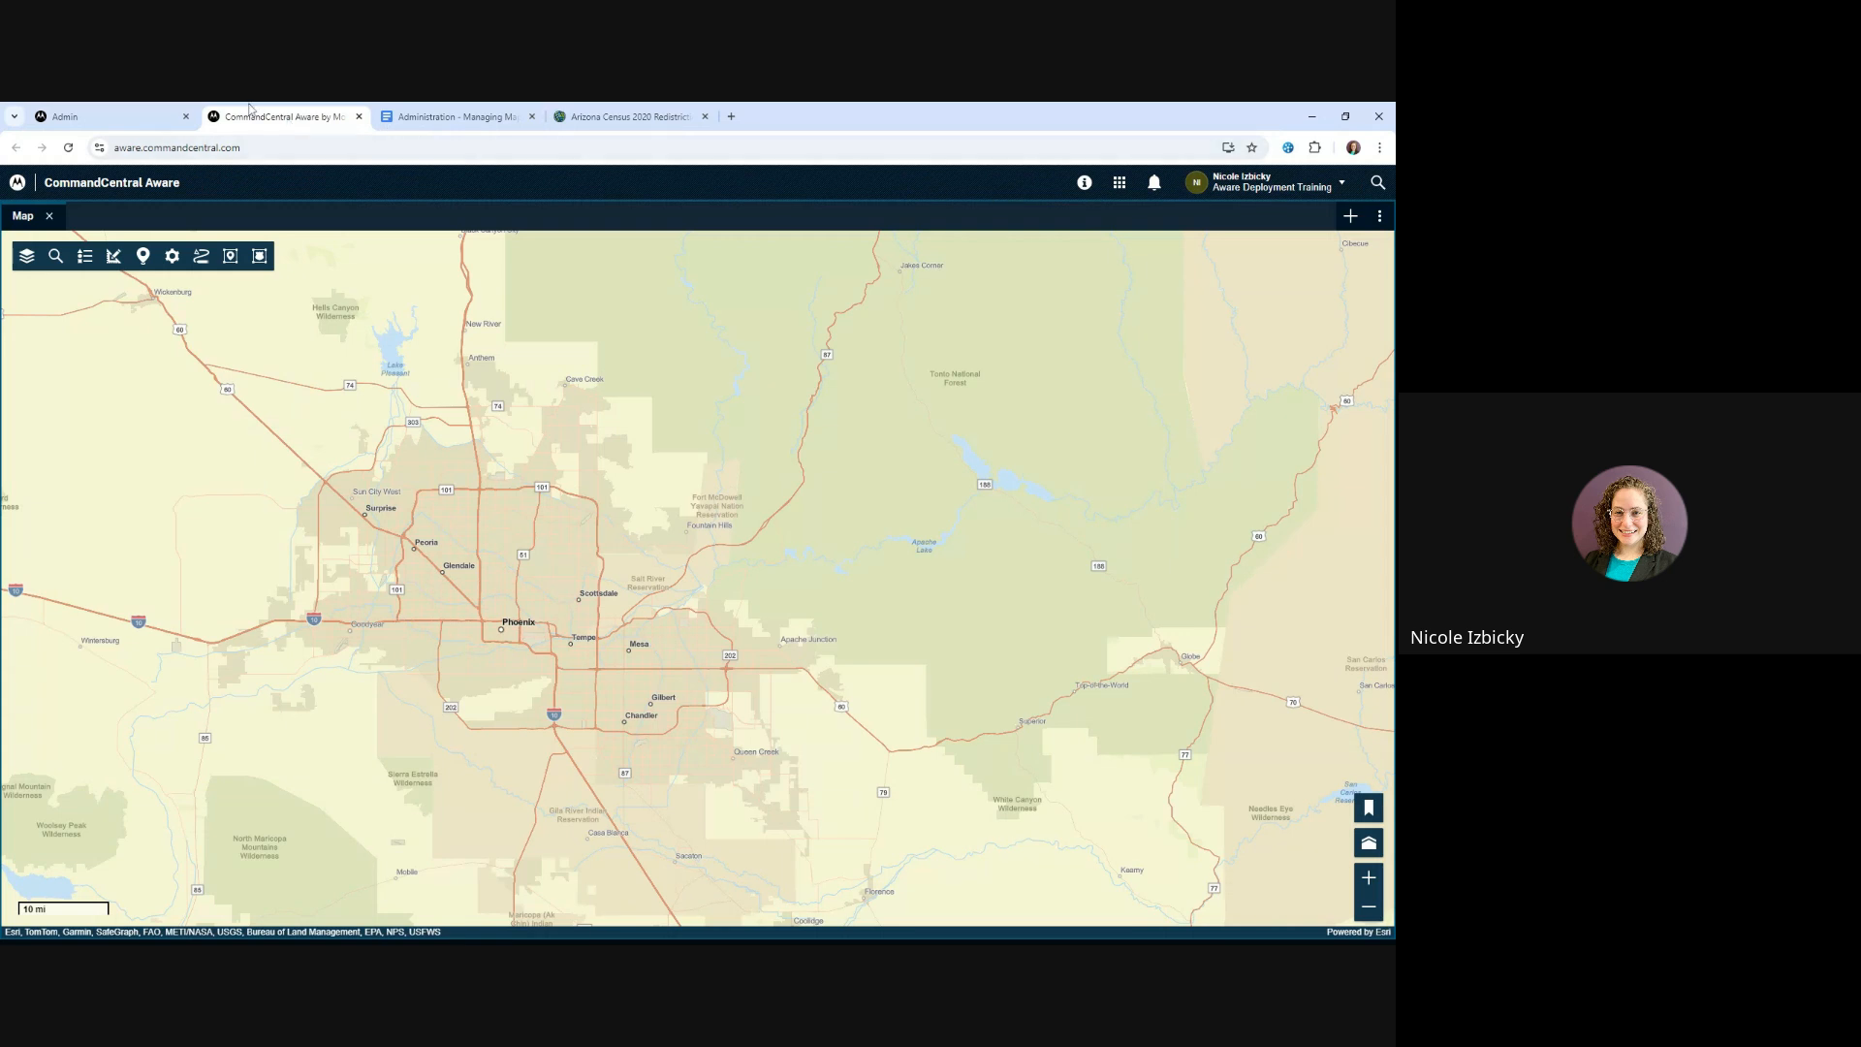
pyautogui.click(160, 125)
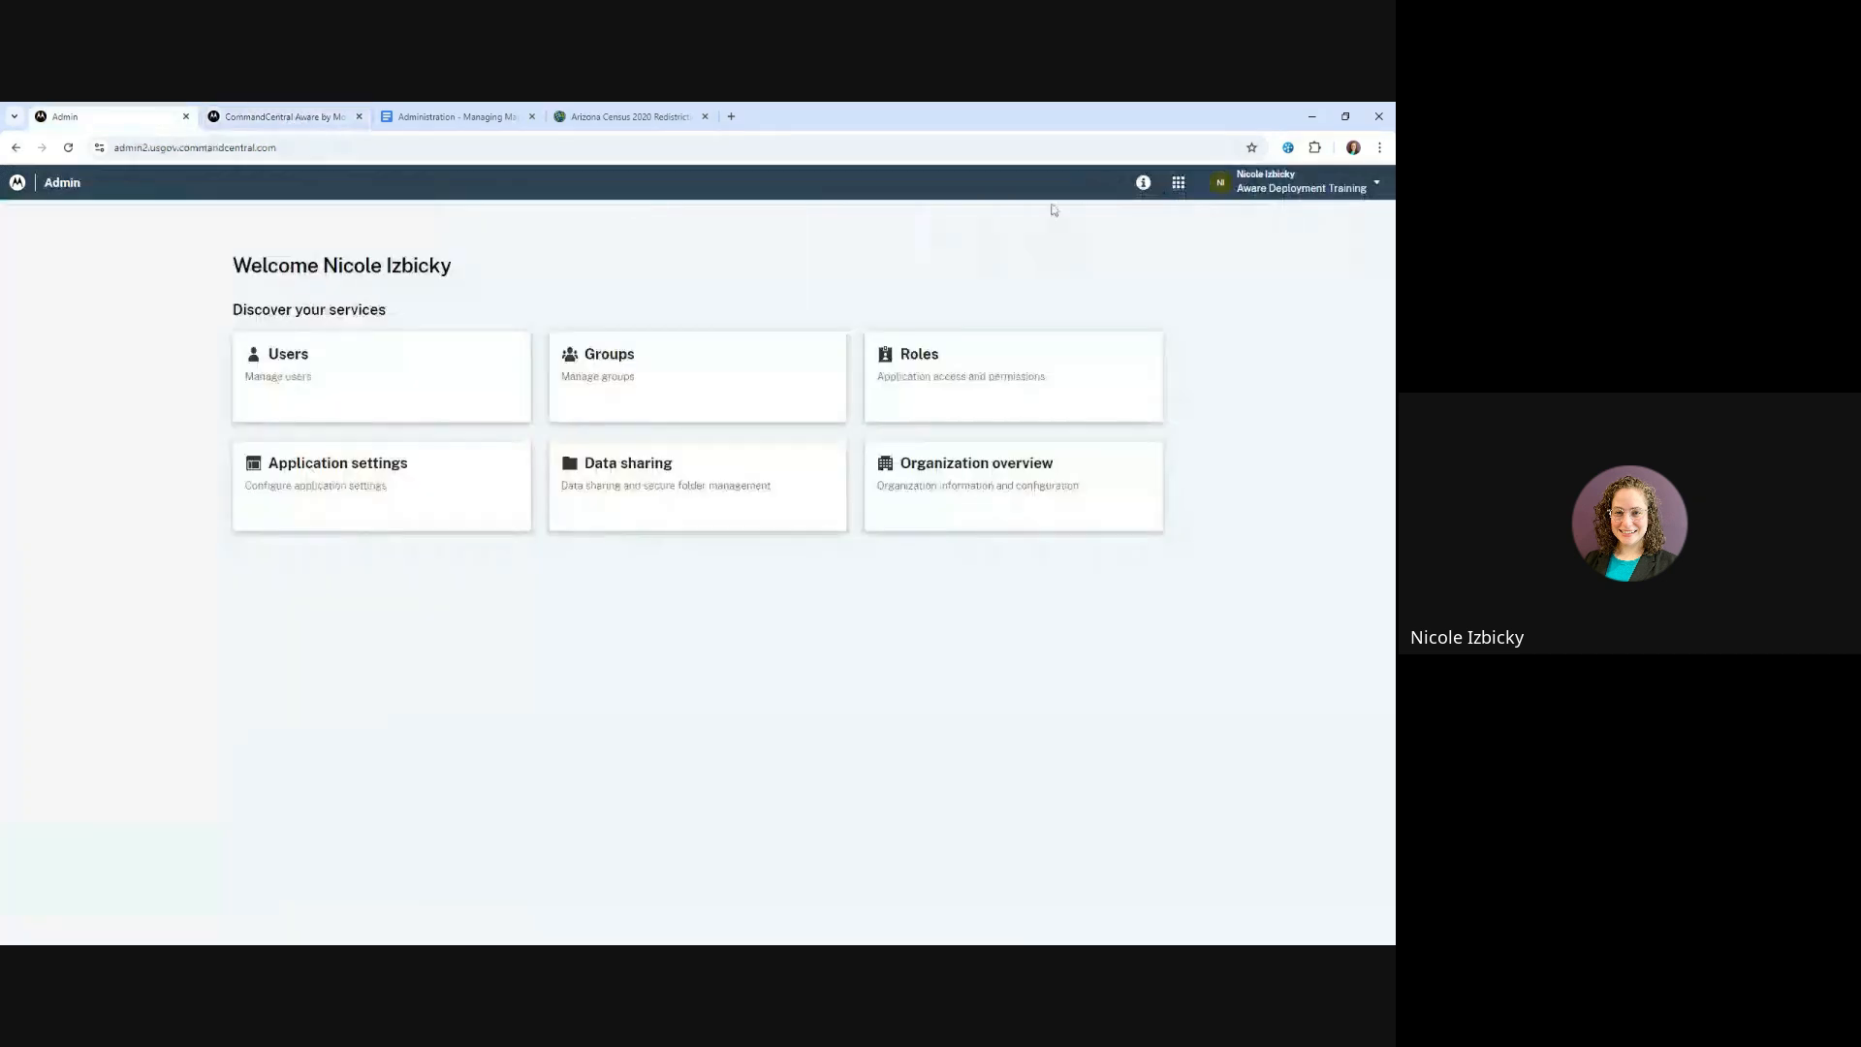
pyautogui.click(1144, 185)
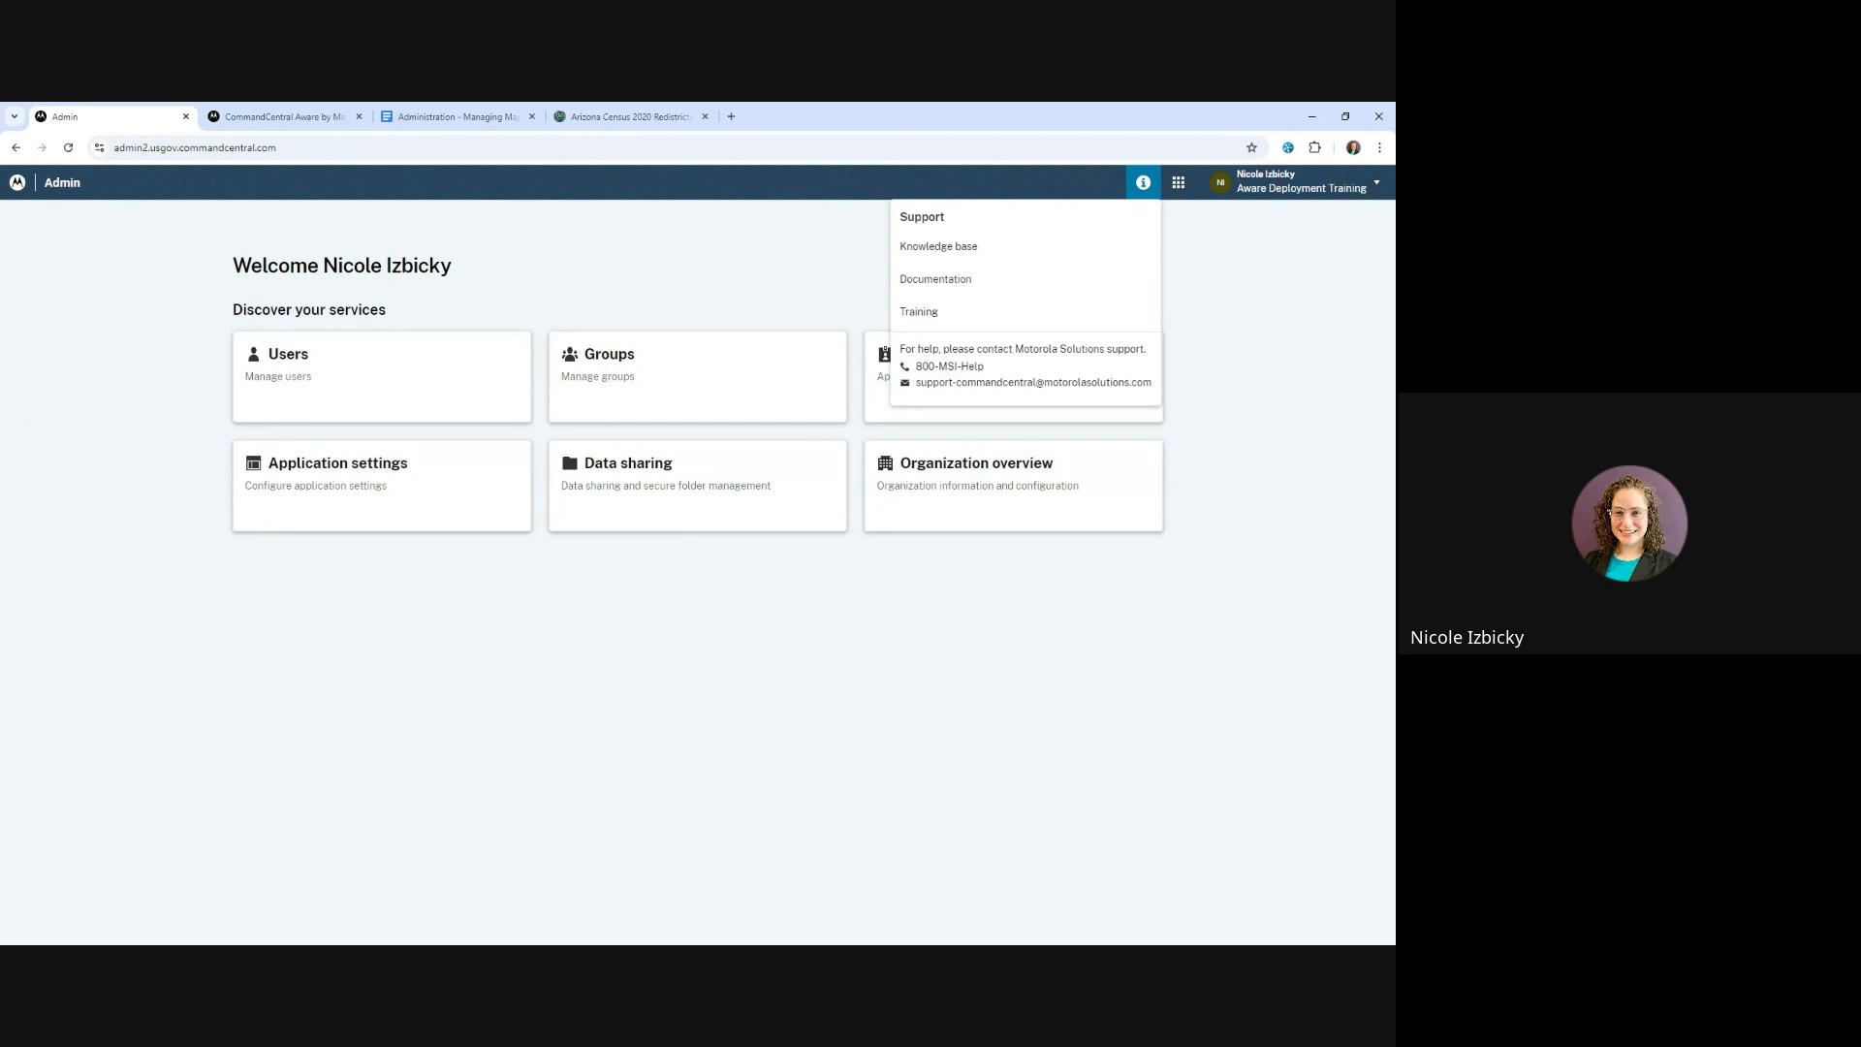
pyautogui.click(698, 308)
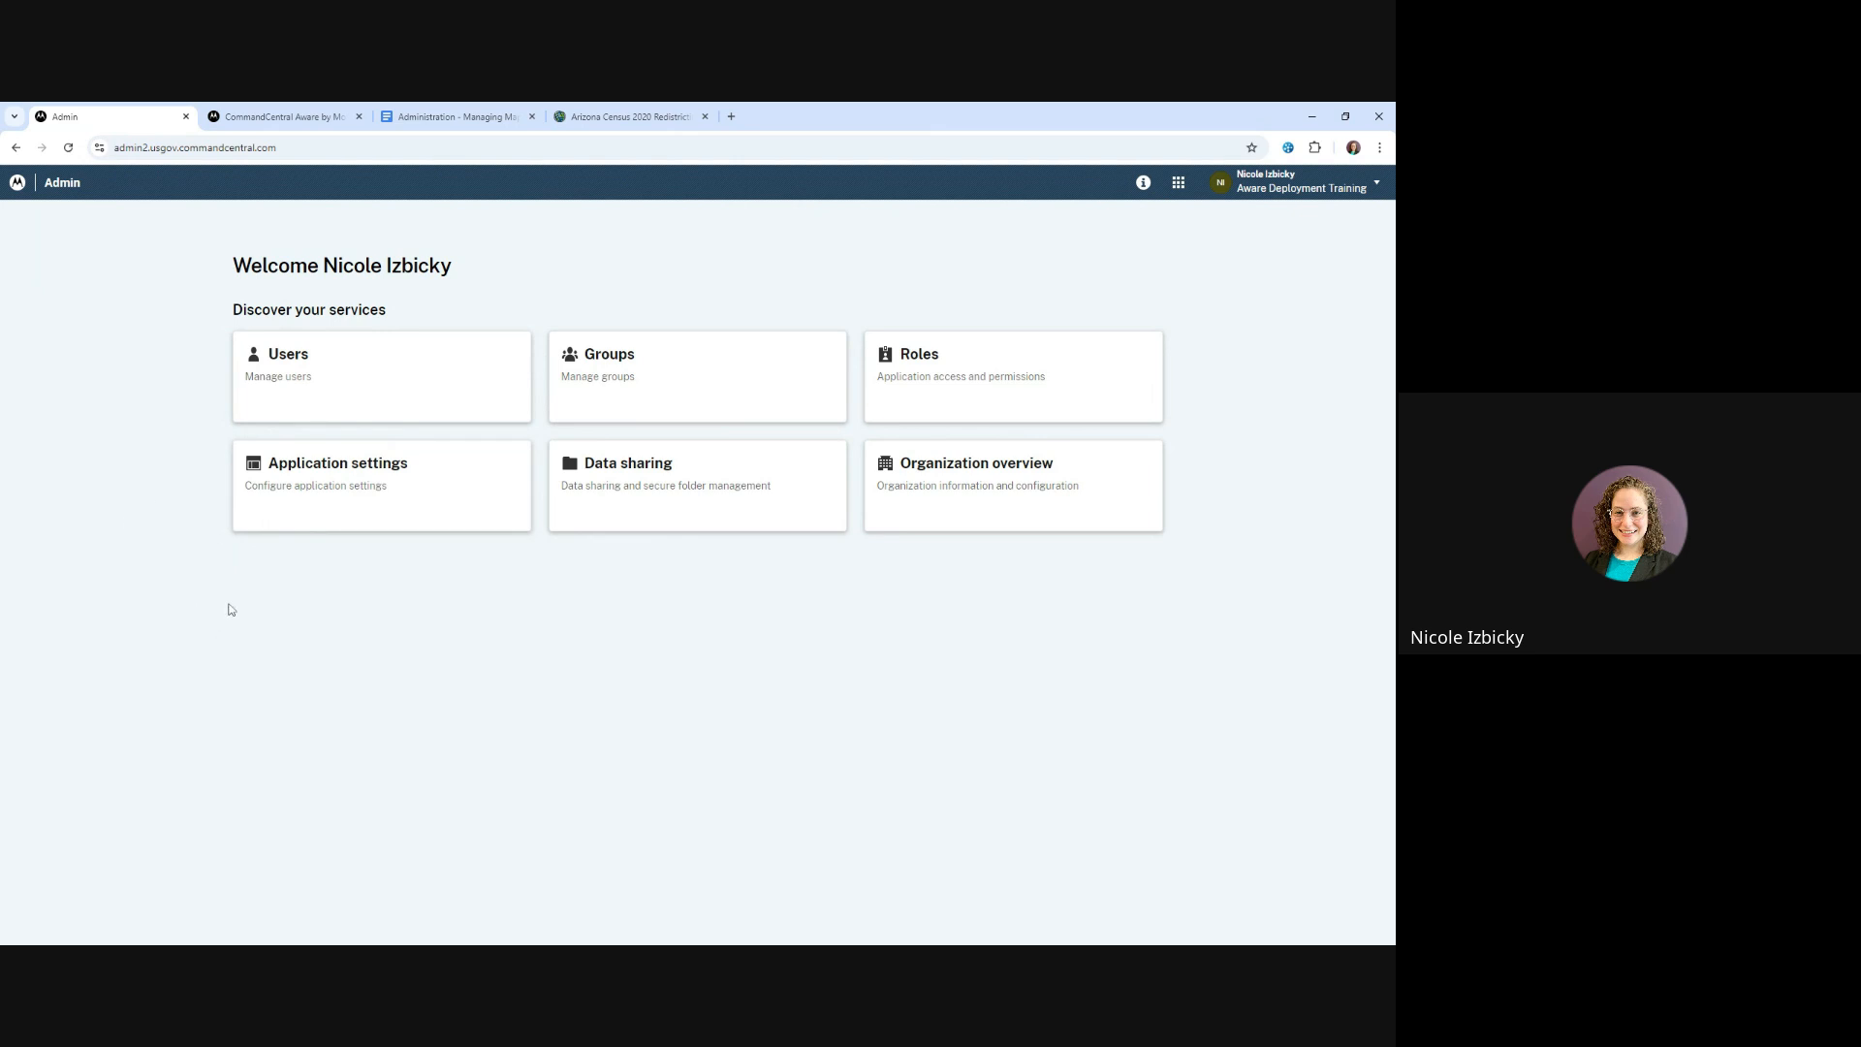
# Open the Universal Web Map configuration from the application settings to manage its map layers
pyautogui.click(310, 495)
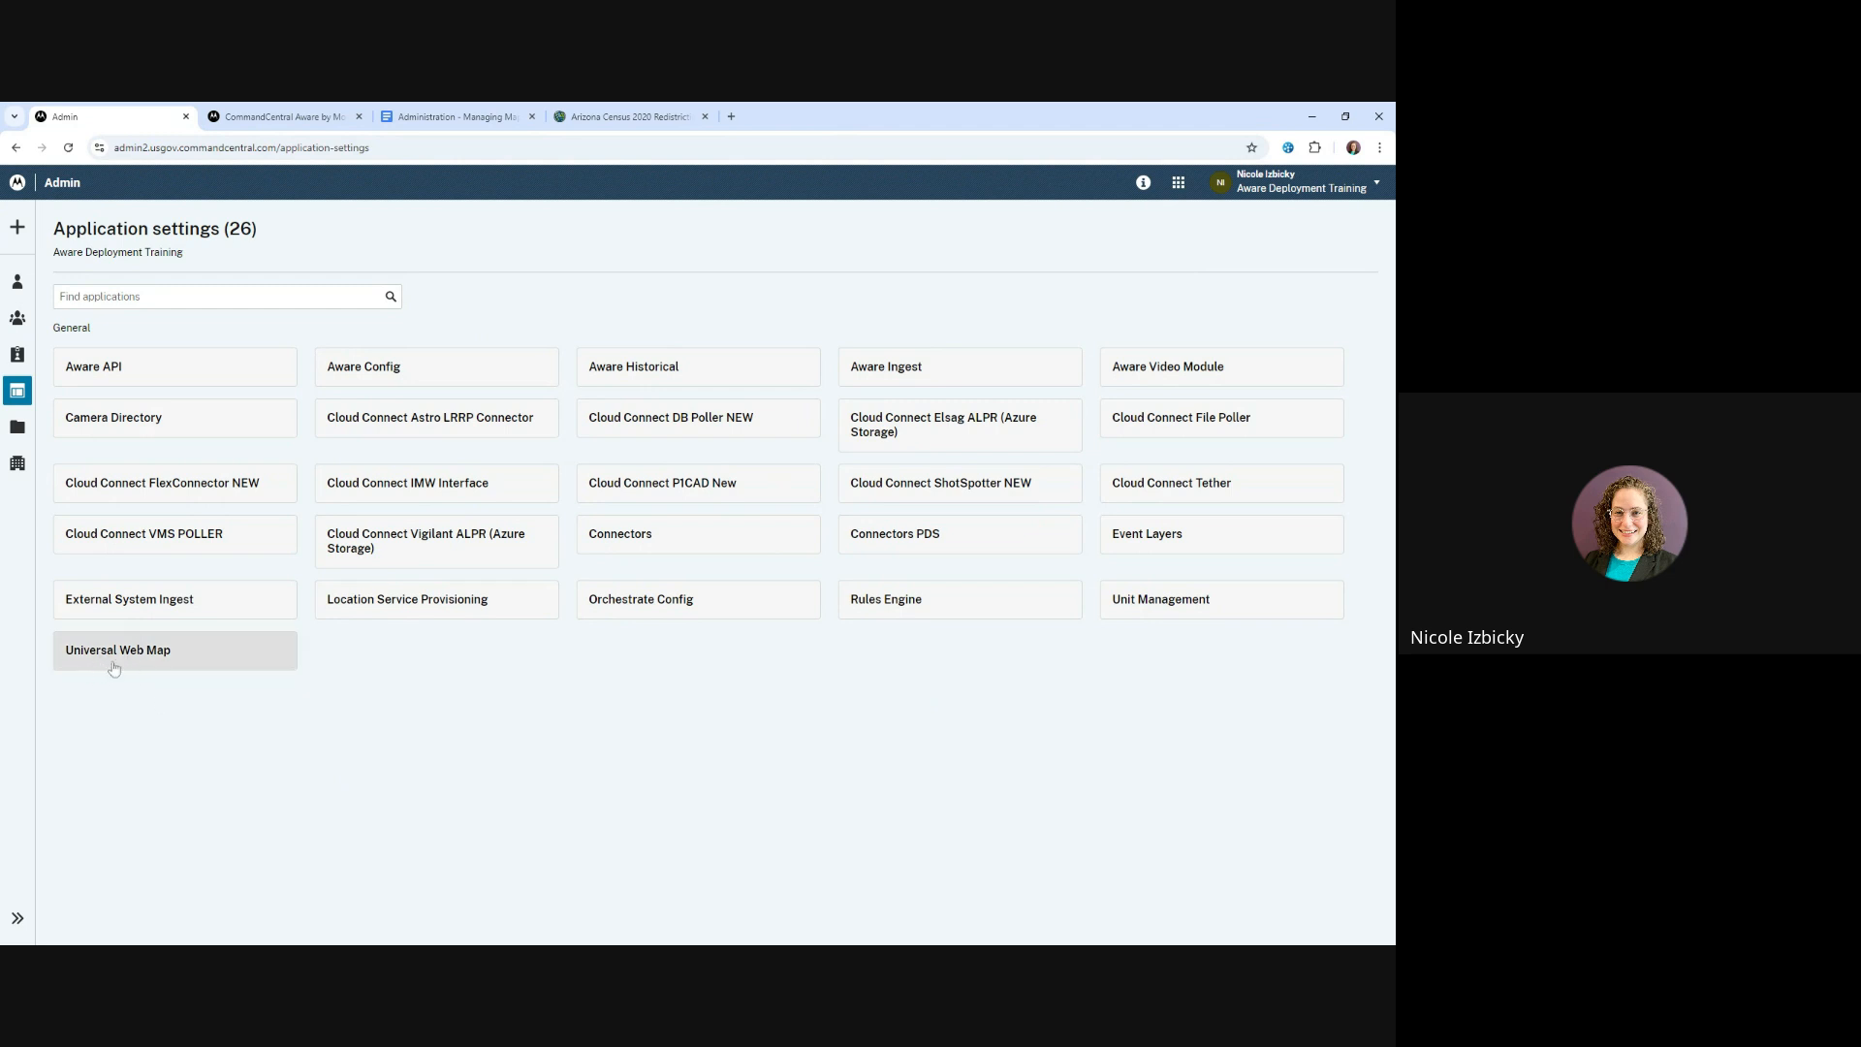
pyautogui.click(193, 663)
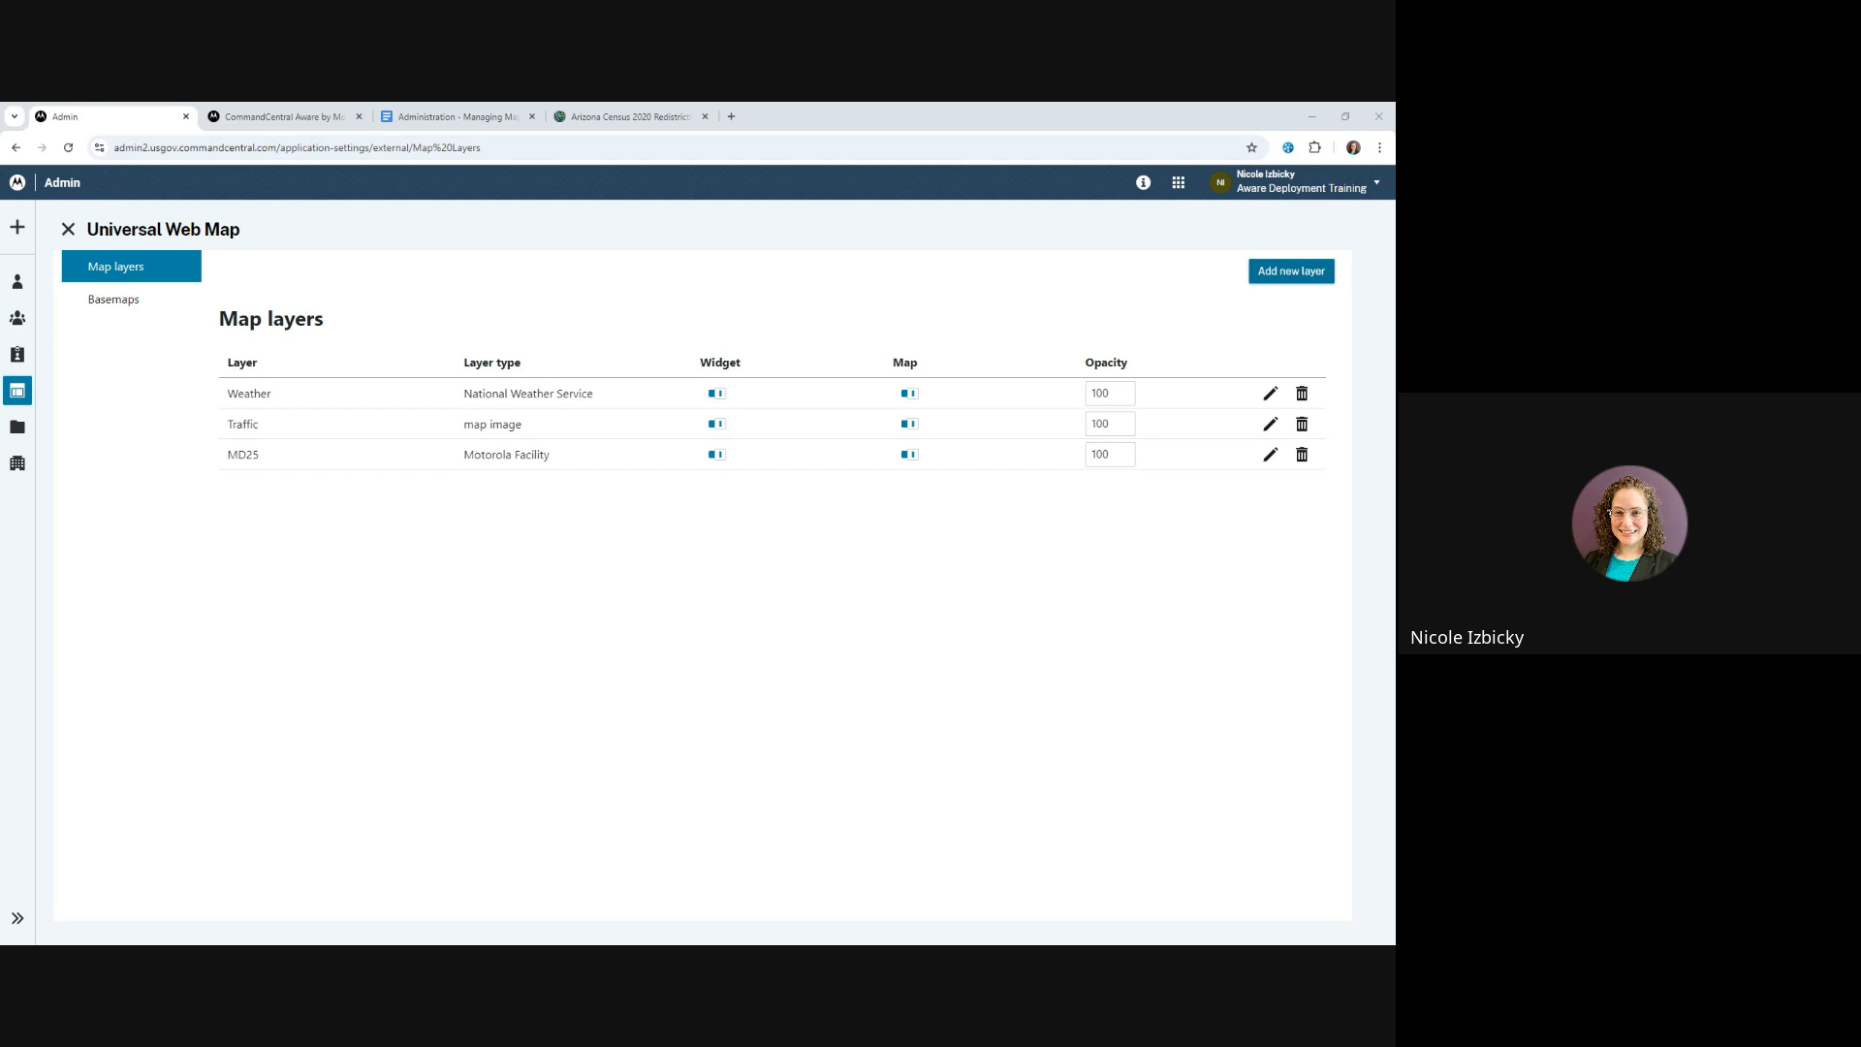
pyautogui.click(18, 918)
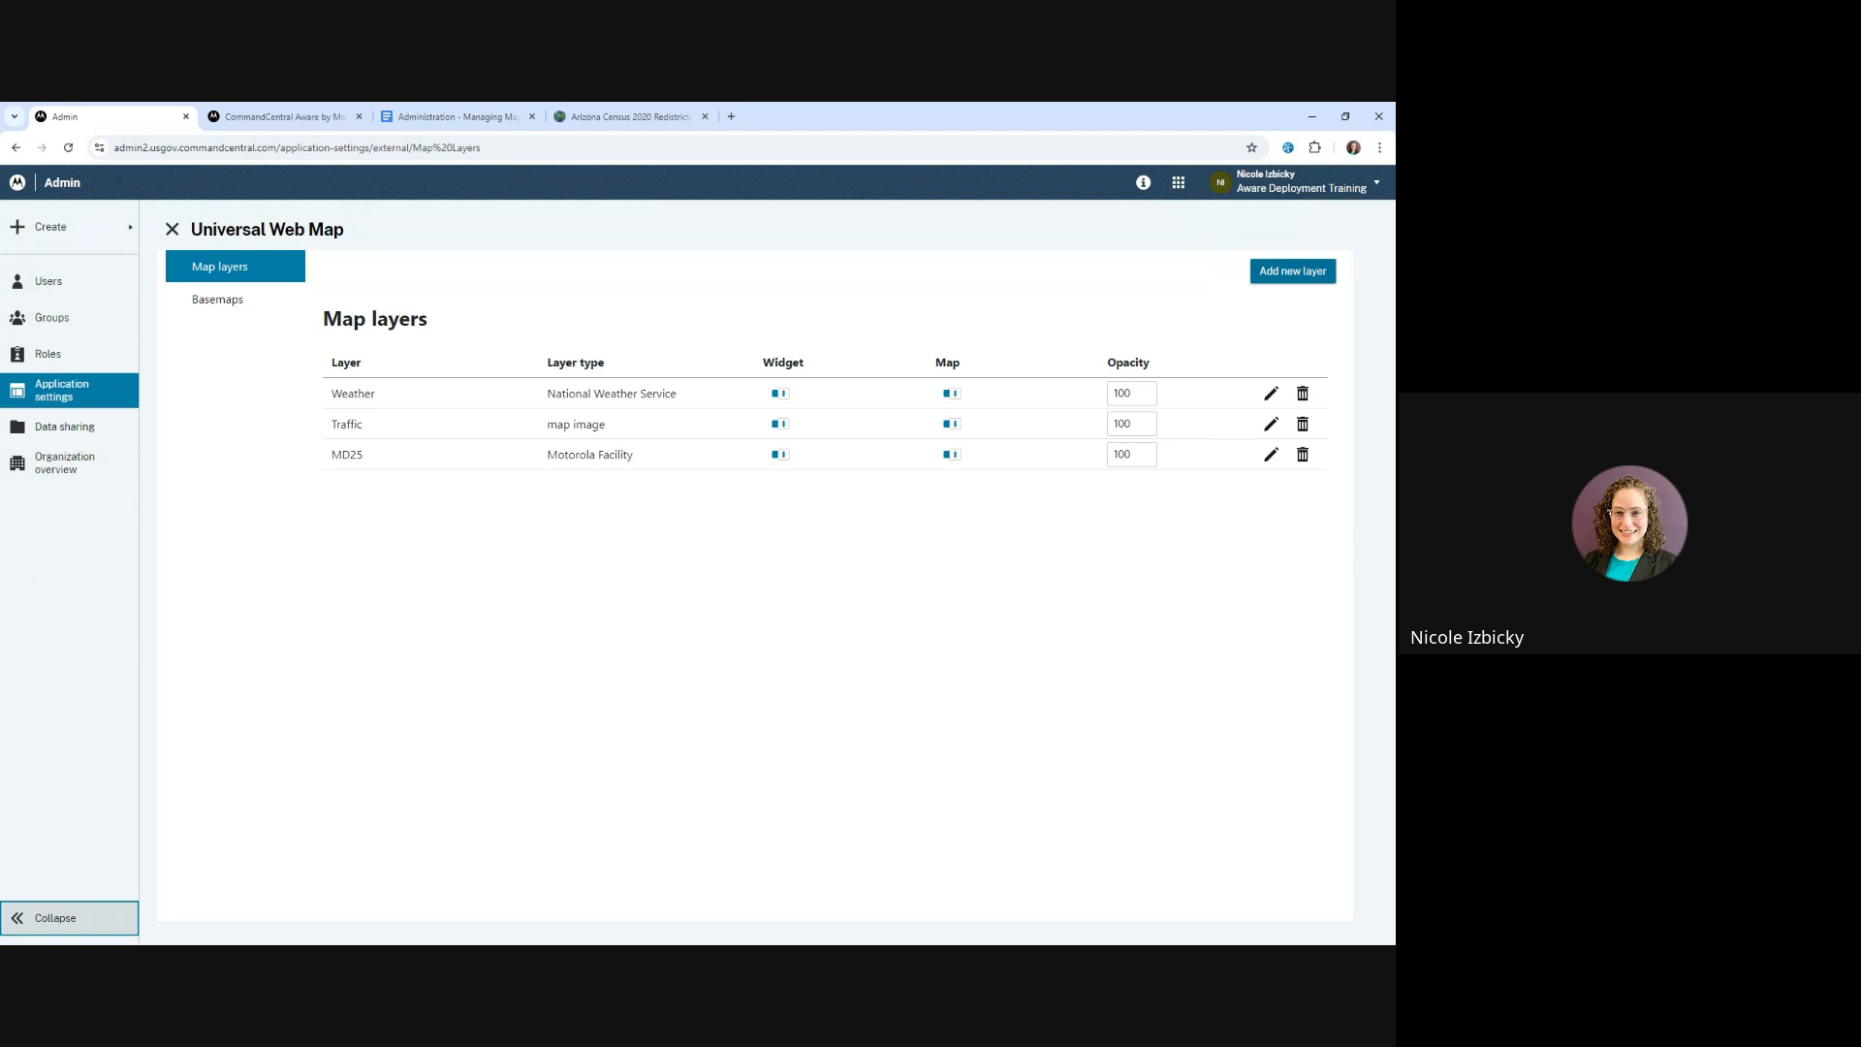
pyautogui.click(43, 920)
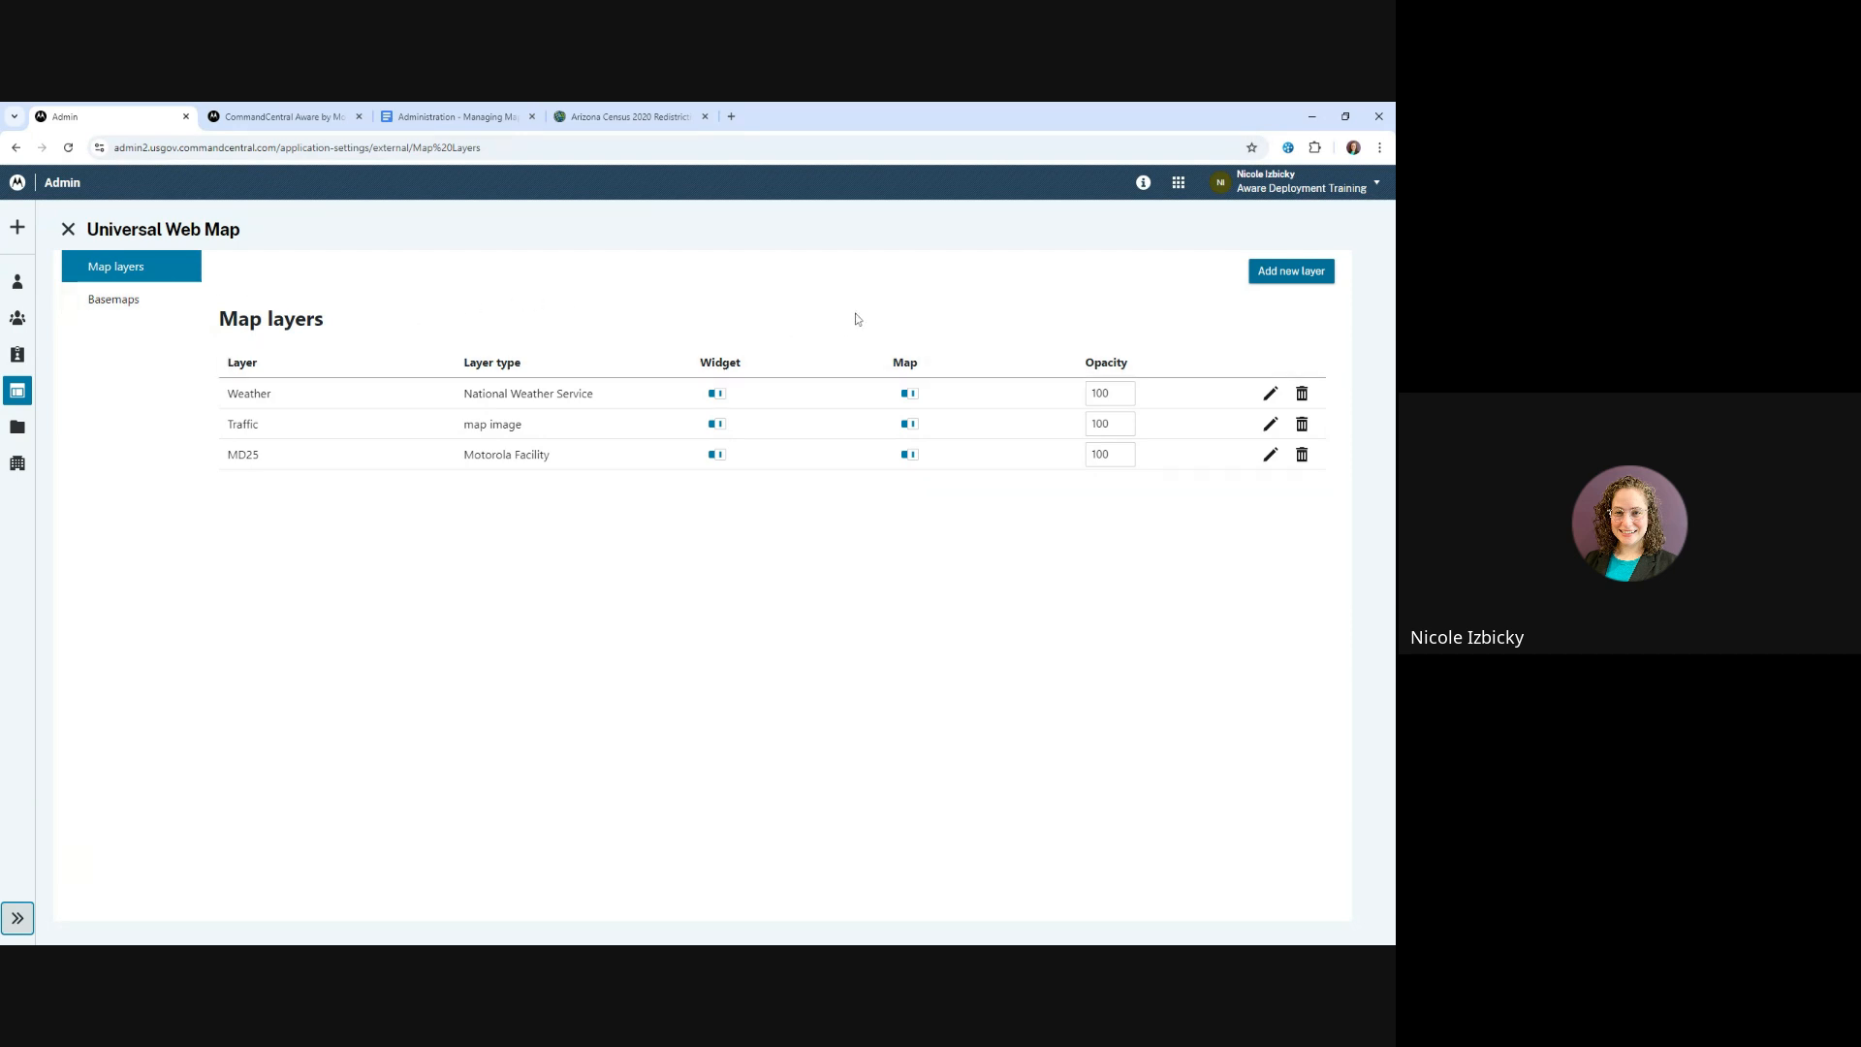
# Start a new map layer, review the available layer types, choose feature and proceed to the layer's details
pyautogui.click(1270, 274)
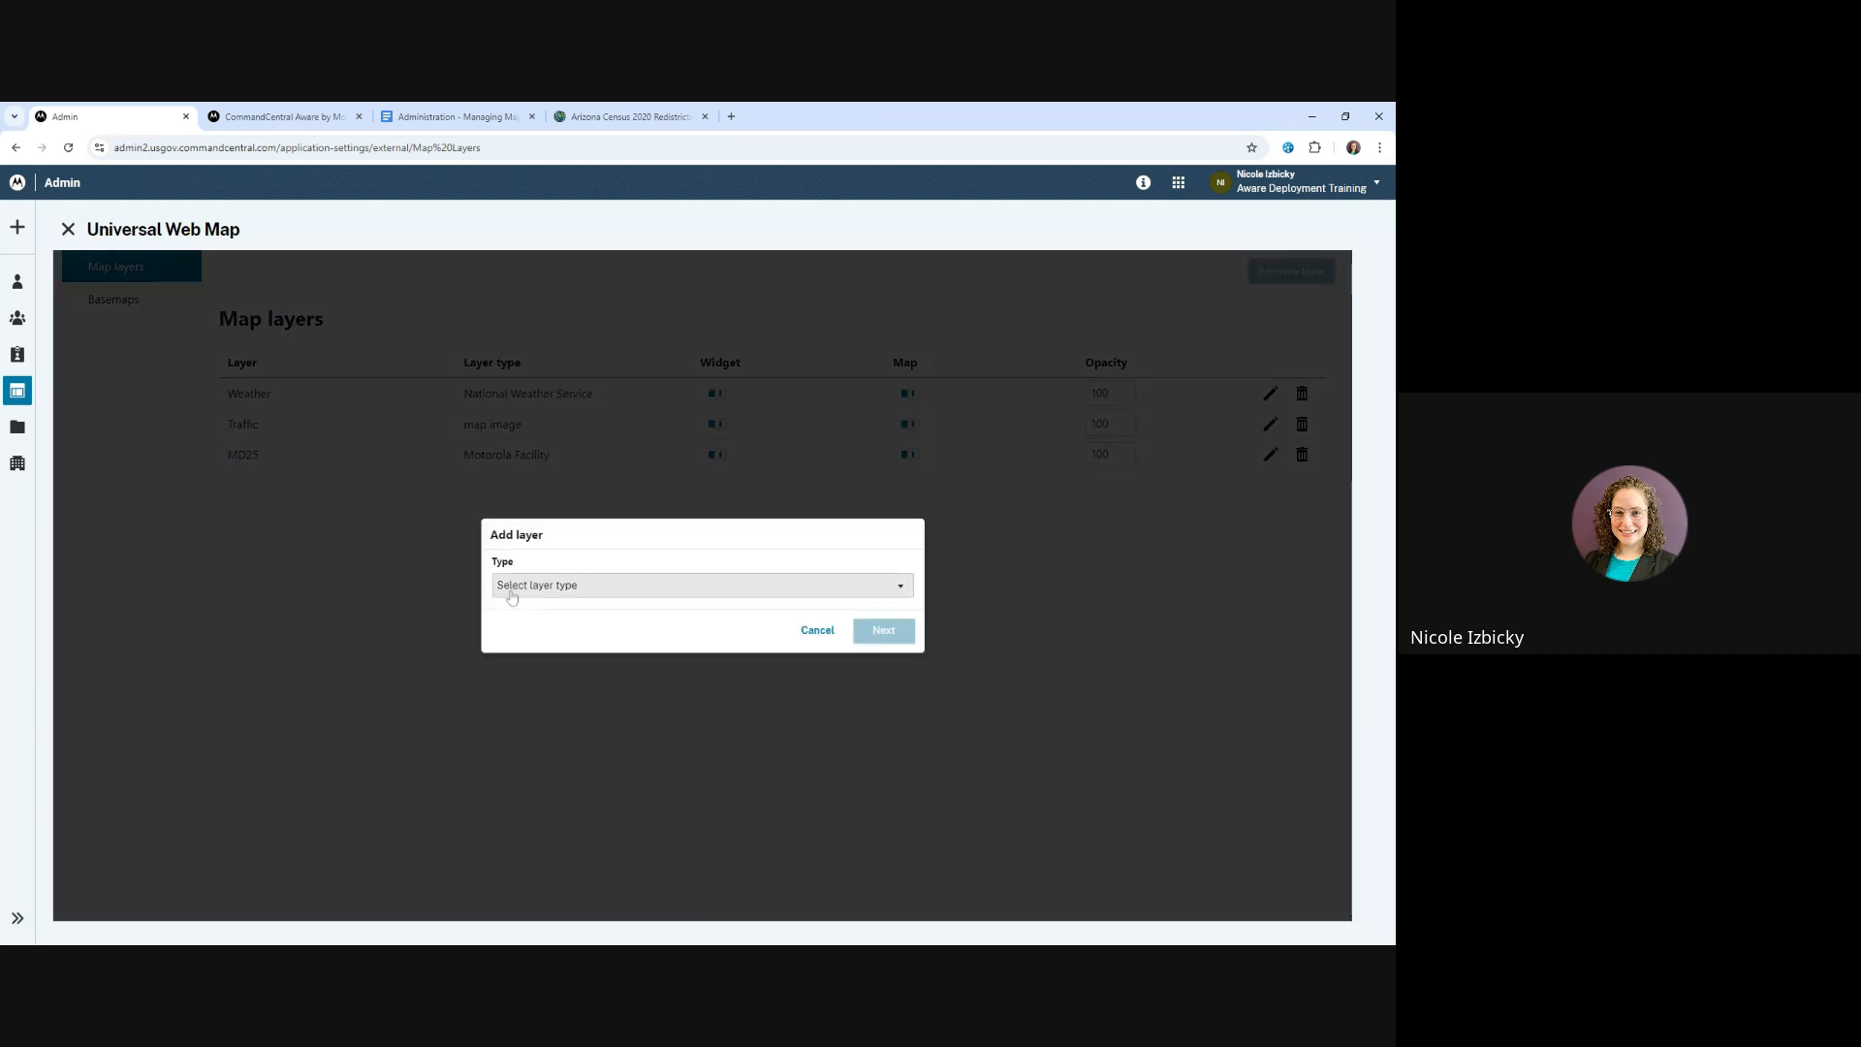
pyautogui.click(514, 588)
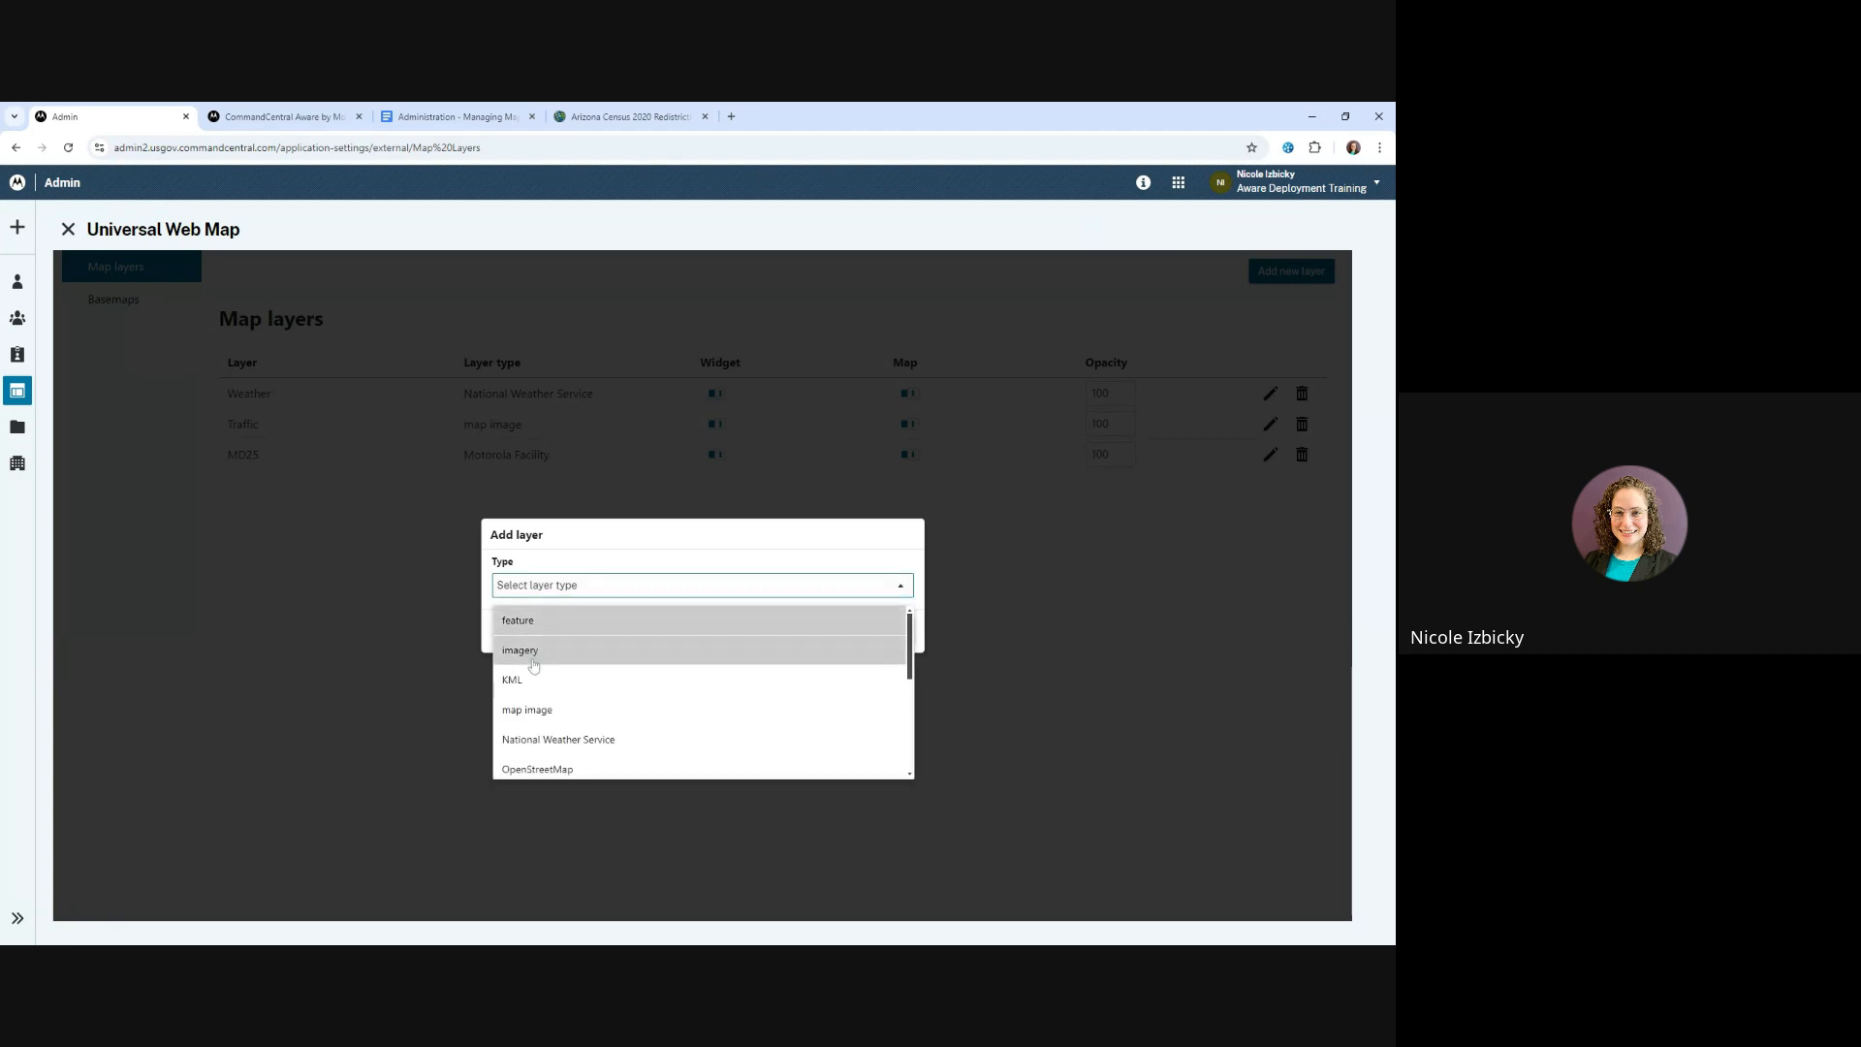
pyautogui.scroll(-3, 602, 707)
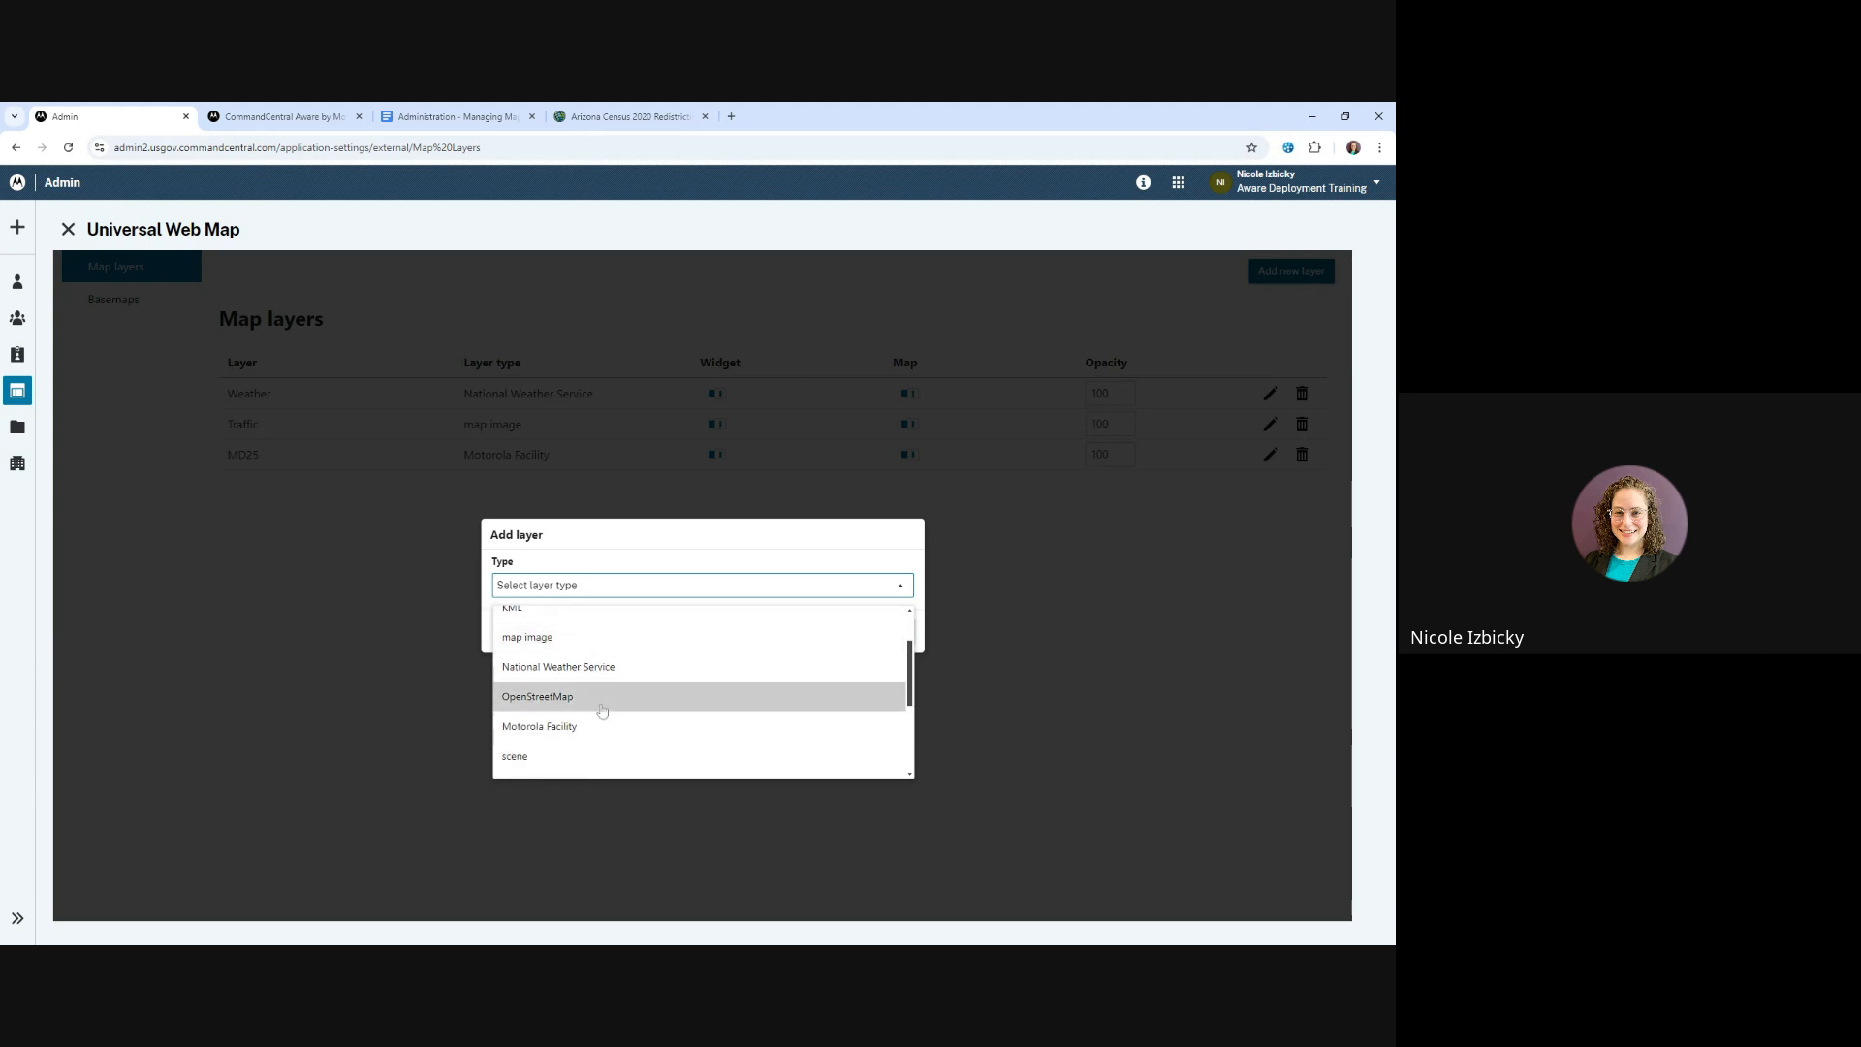
pyautogui.scroll(-2, 602, 699)
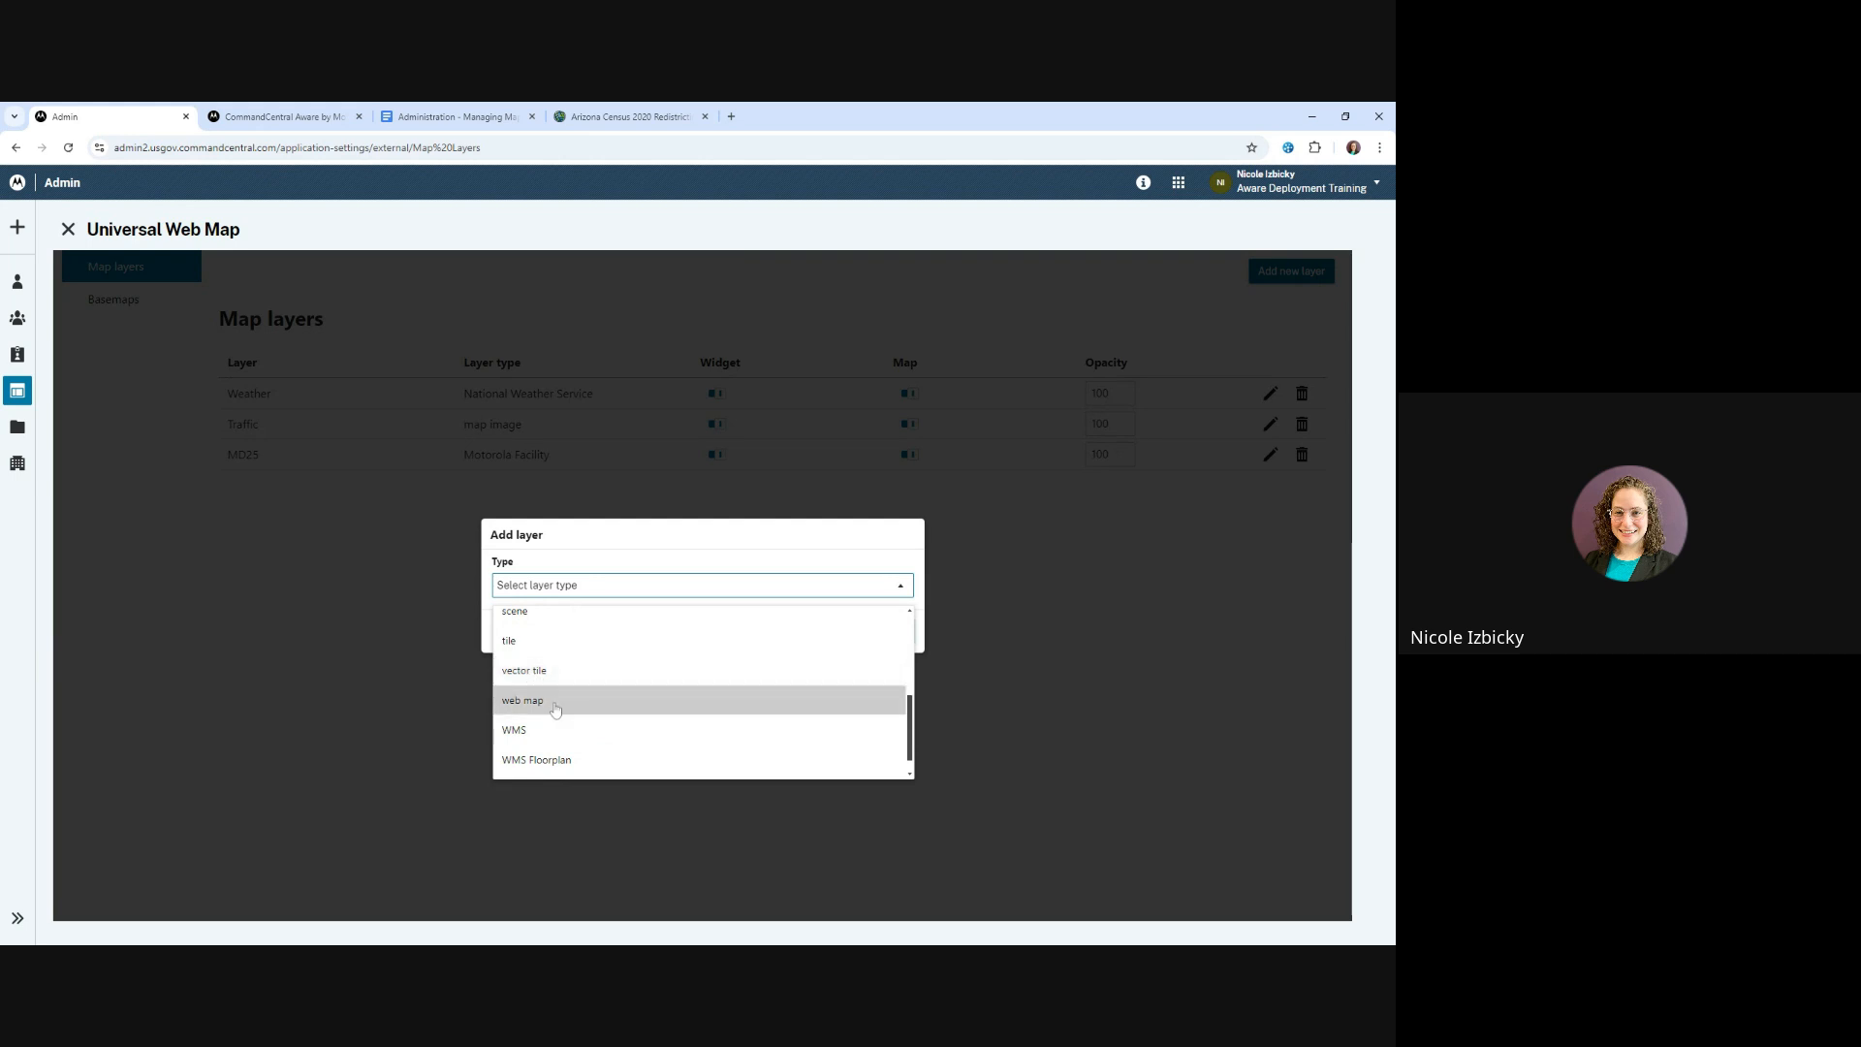
pyautogui.scroll(-1, 601, 727)
pyautogui.scroll(6, 601, 727)
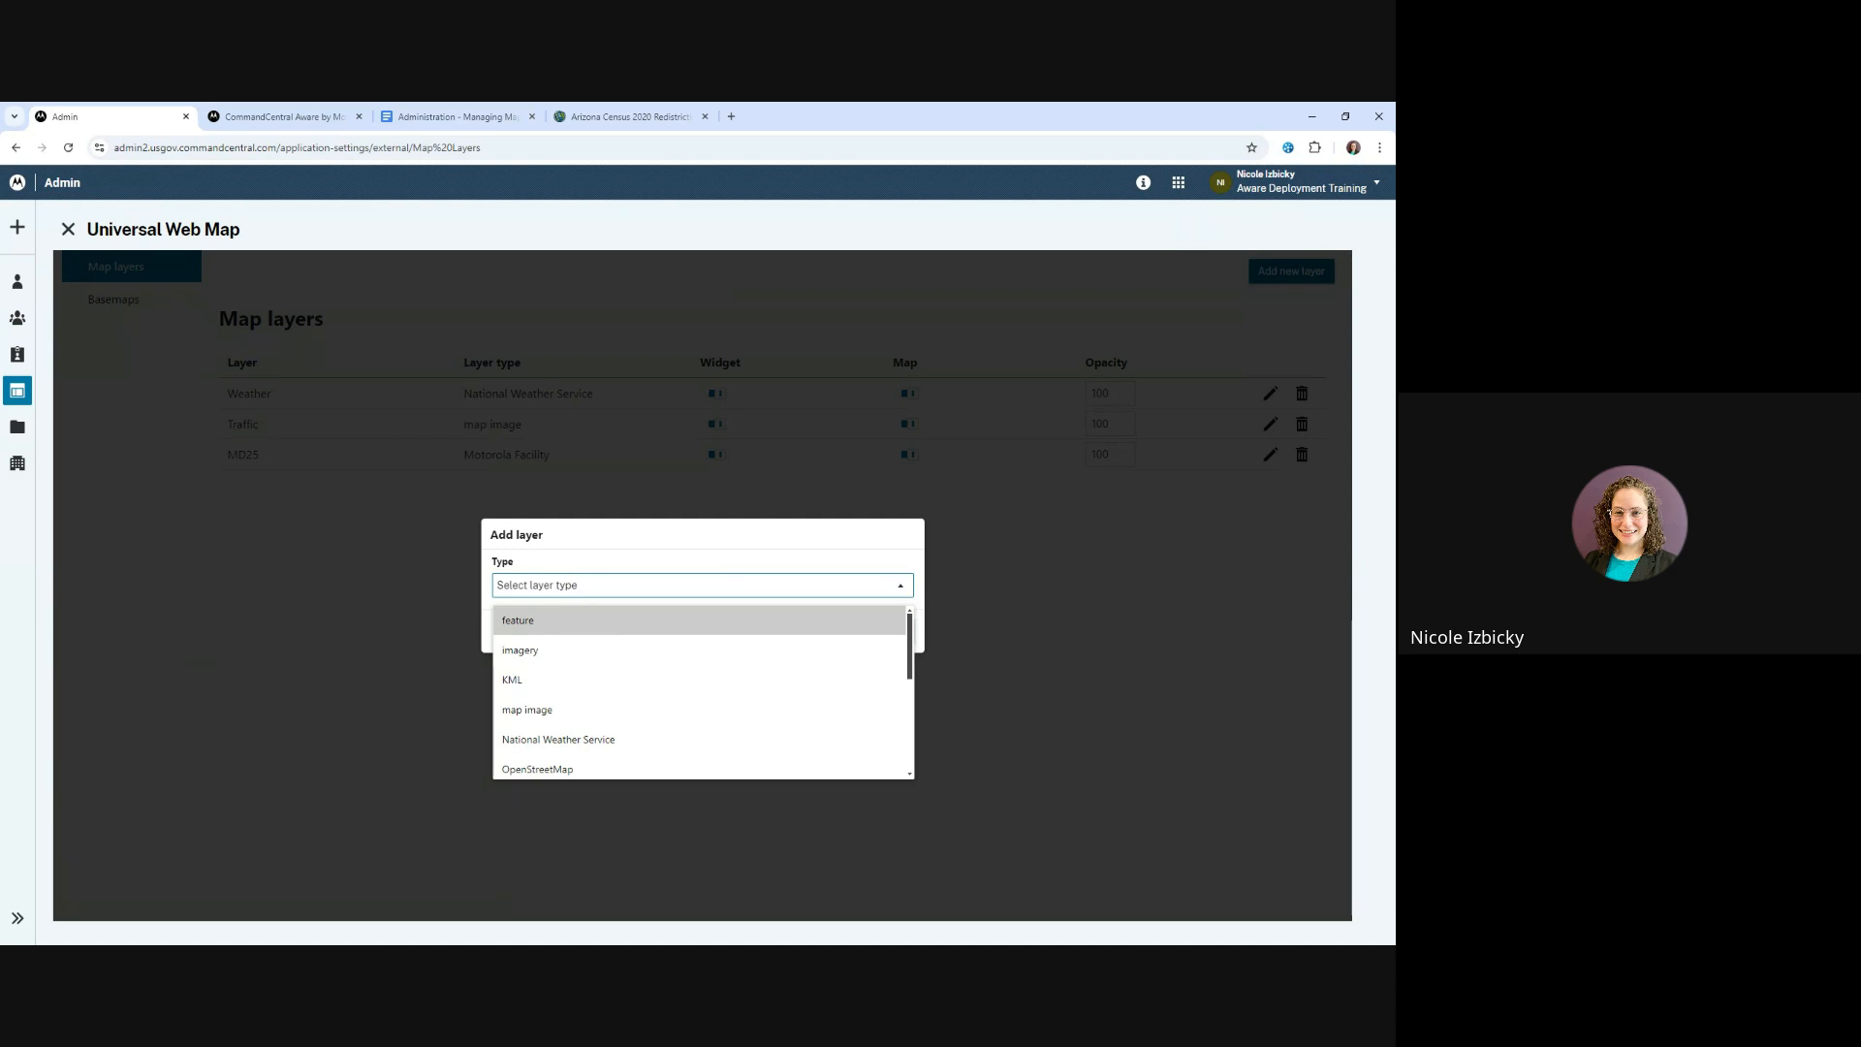
pyautogui.scroll(-5, 569, 665)
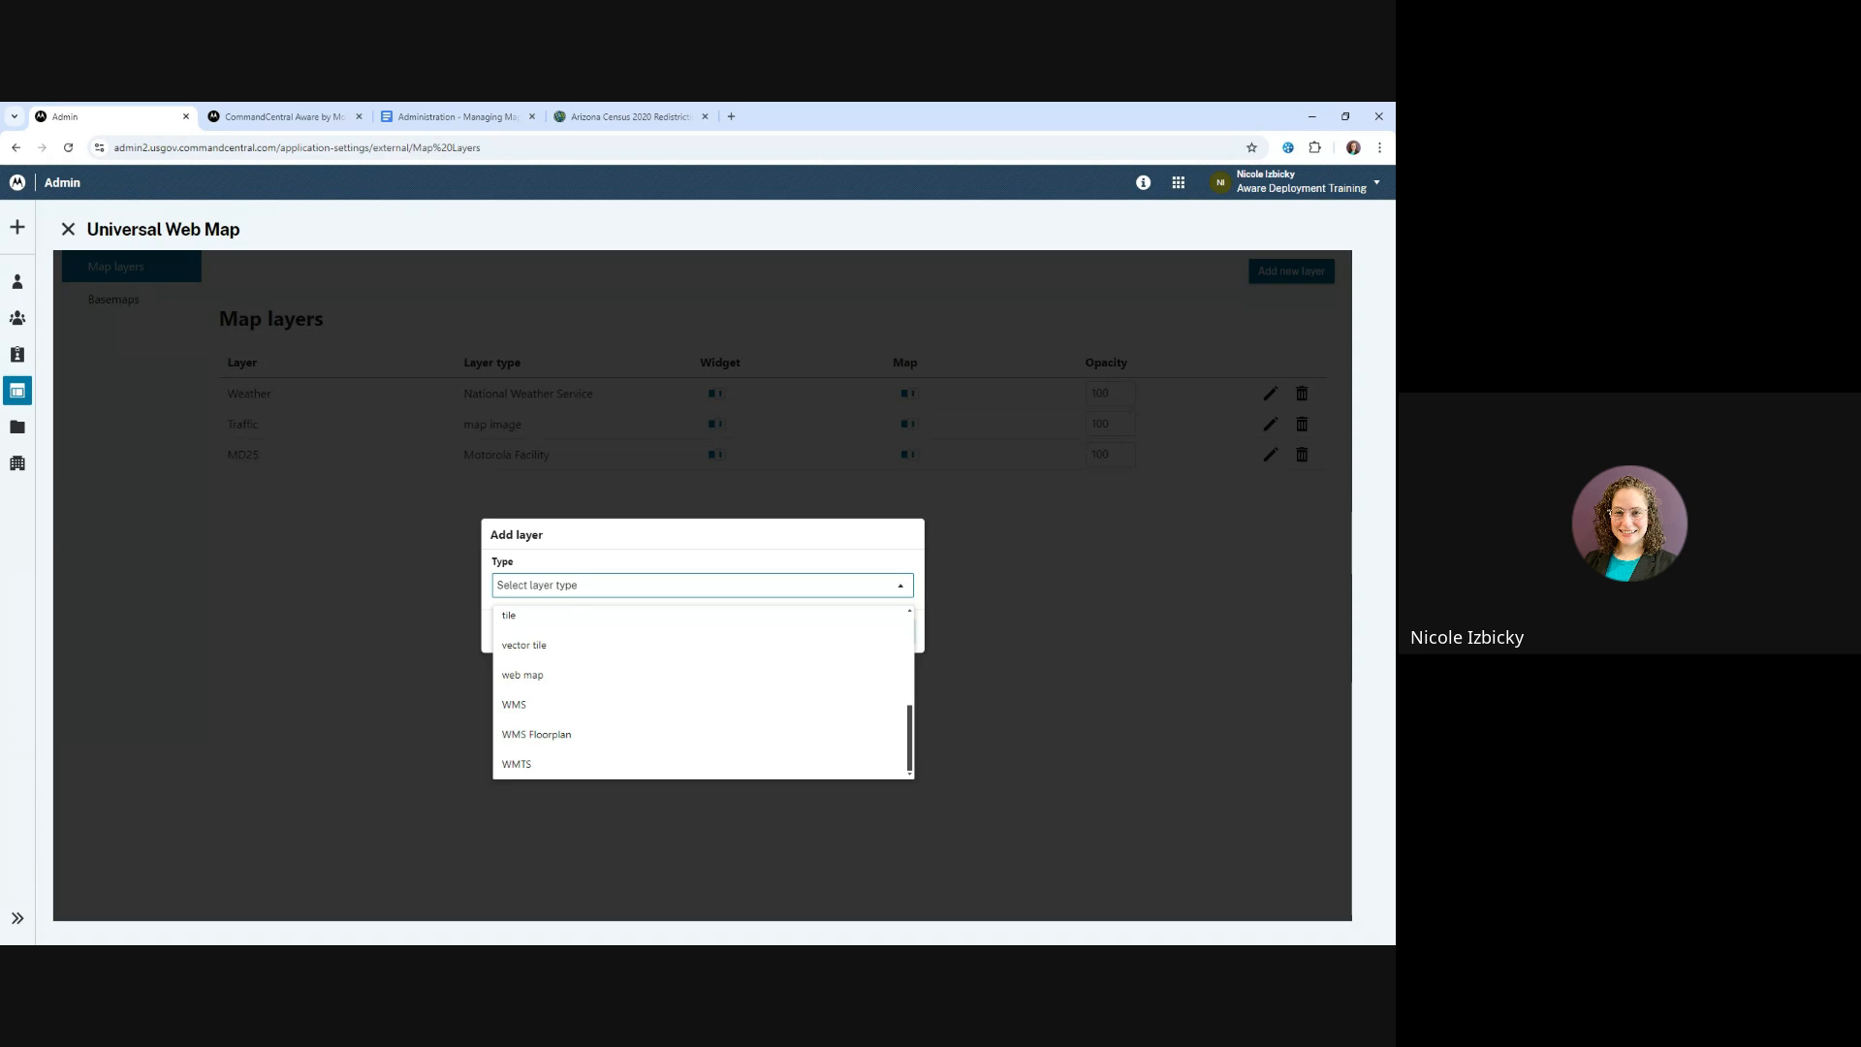
pyautogui.scroll(5, 572, 664)
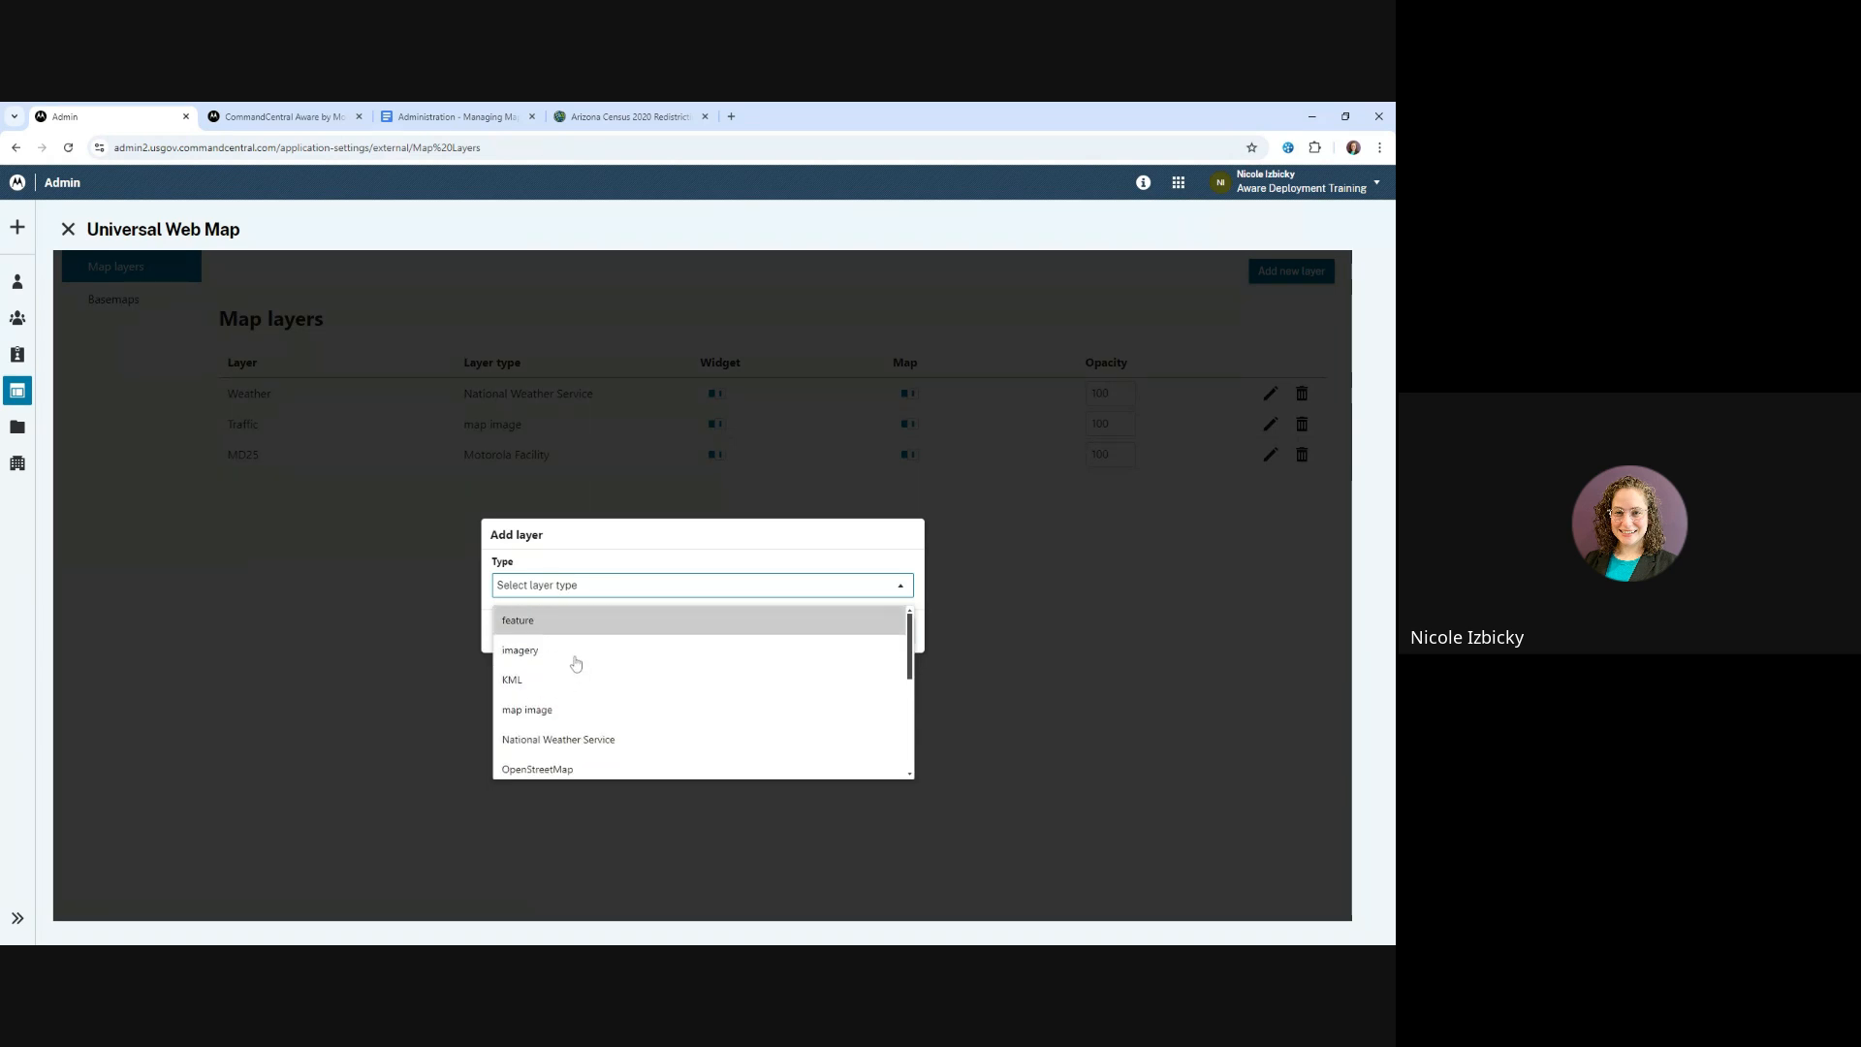
pyautogui.click(552, 624)
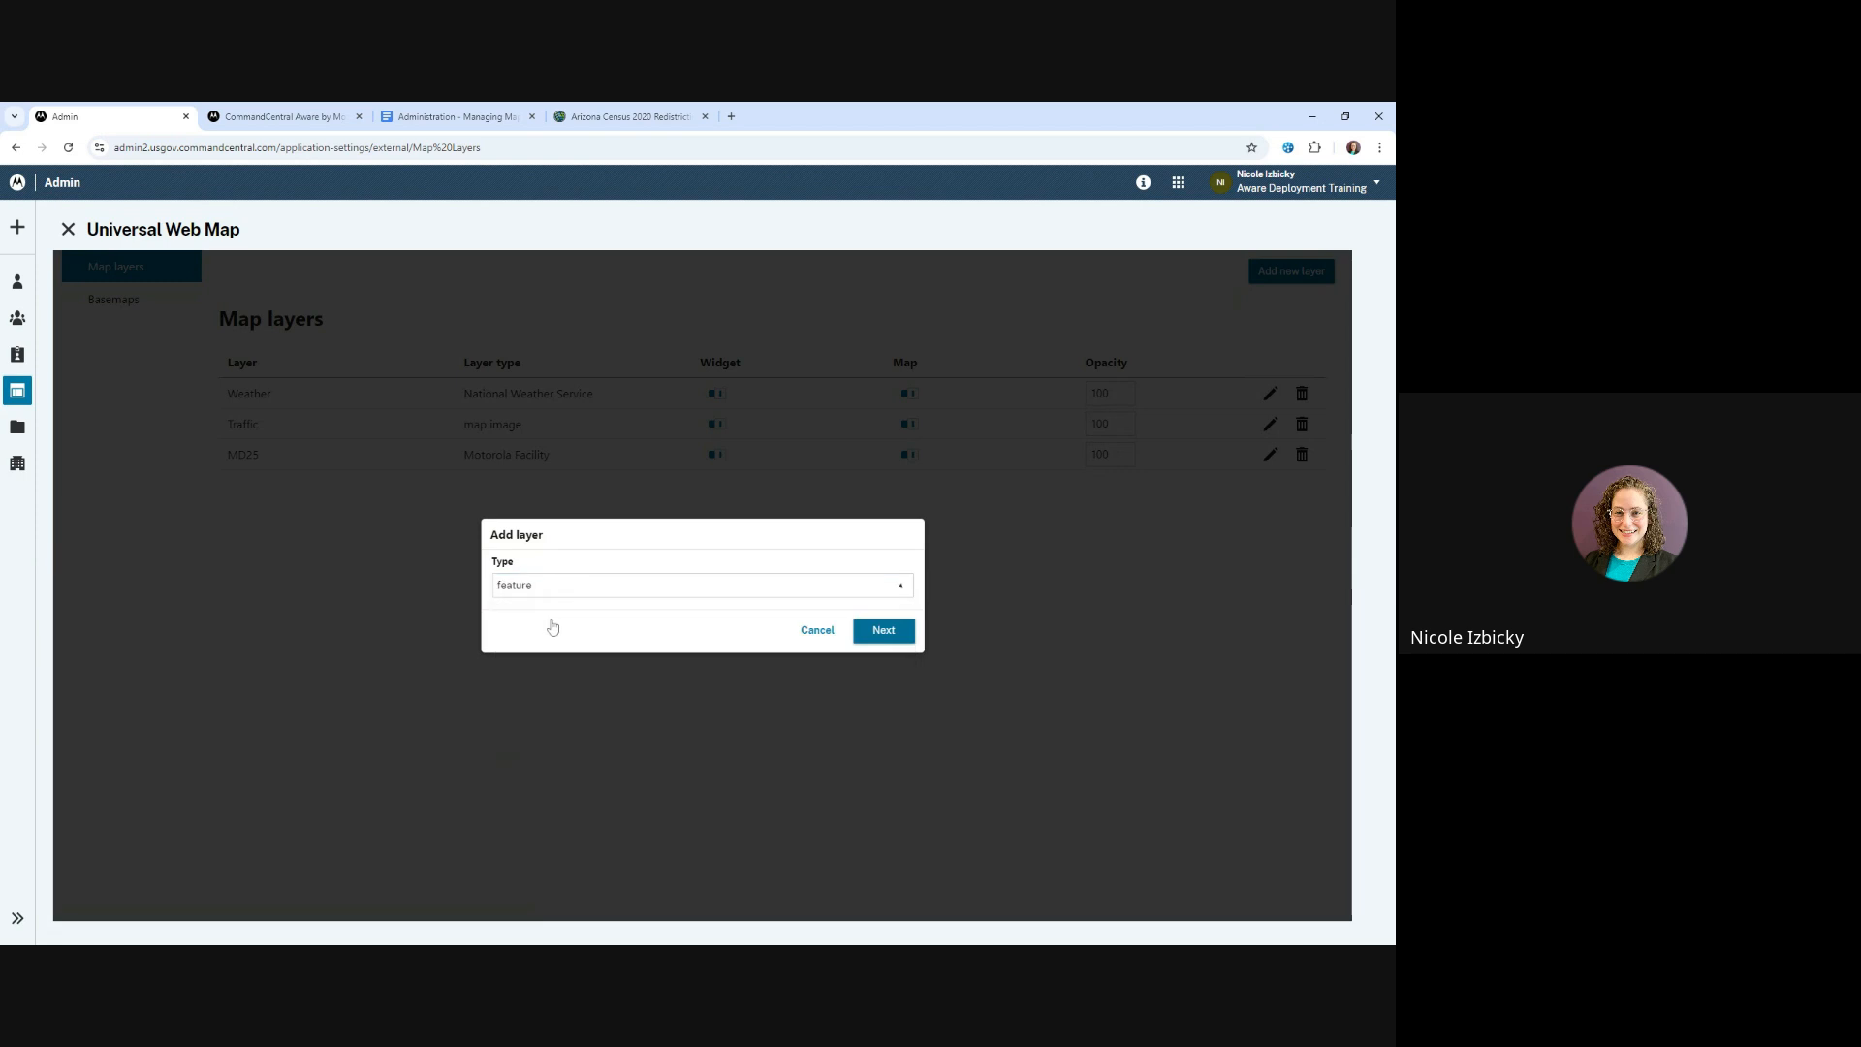
pyautogui.click(898, 640)
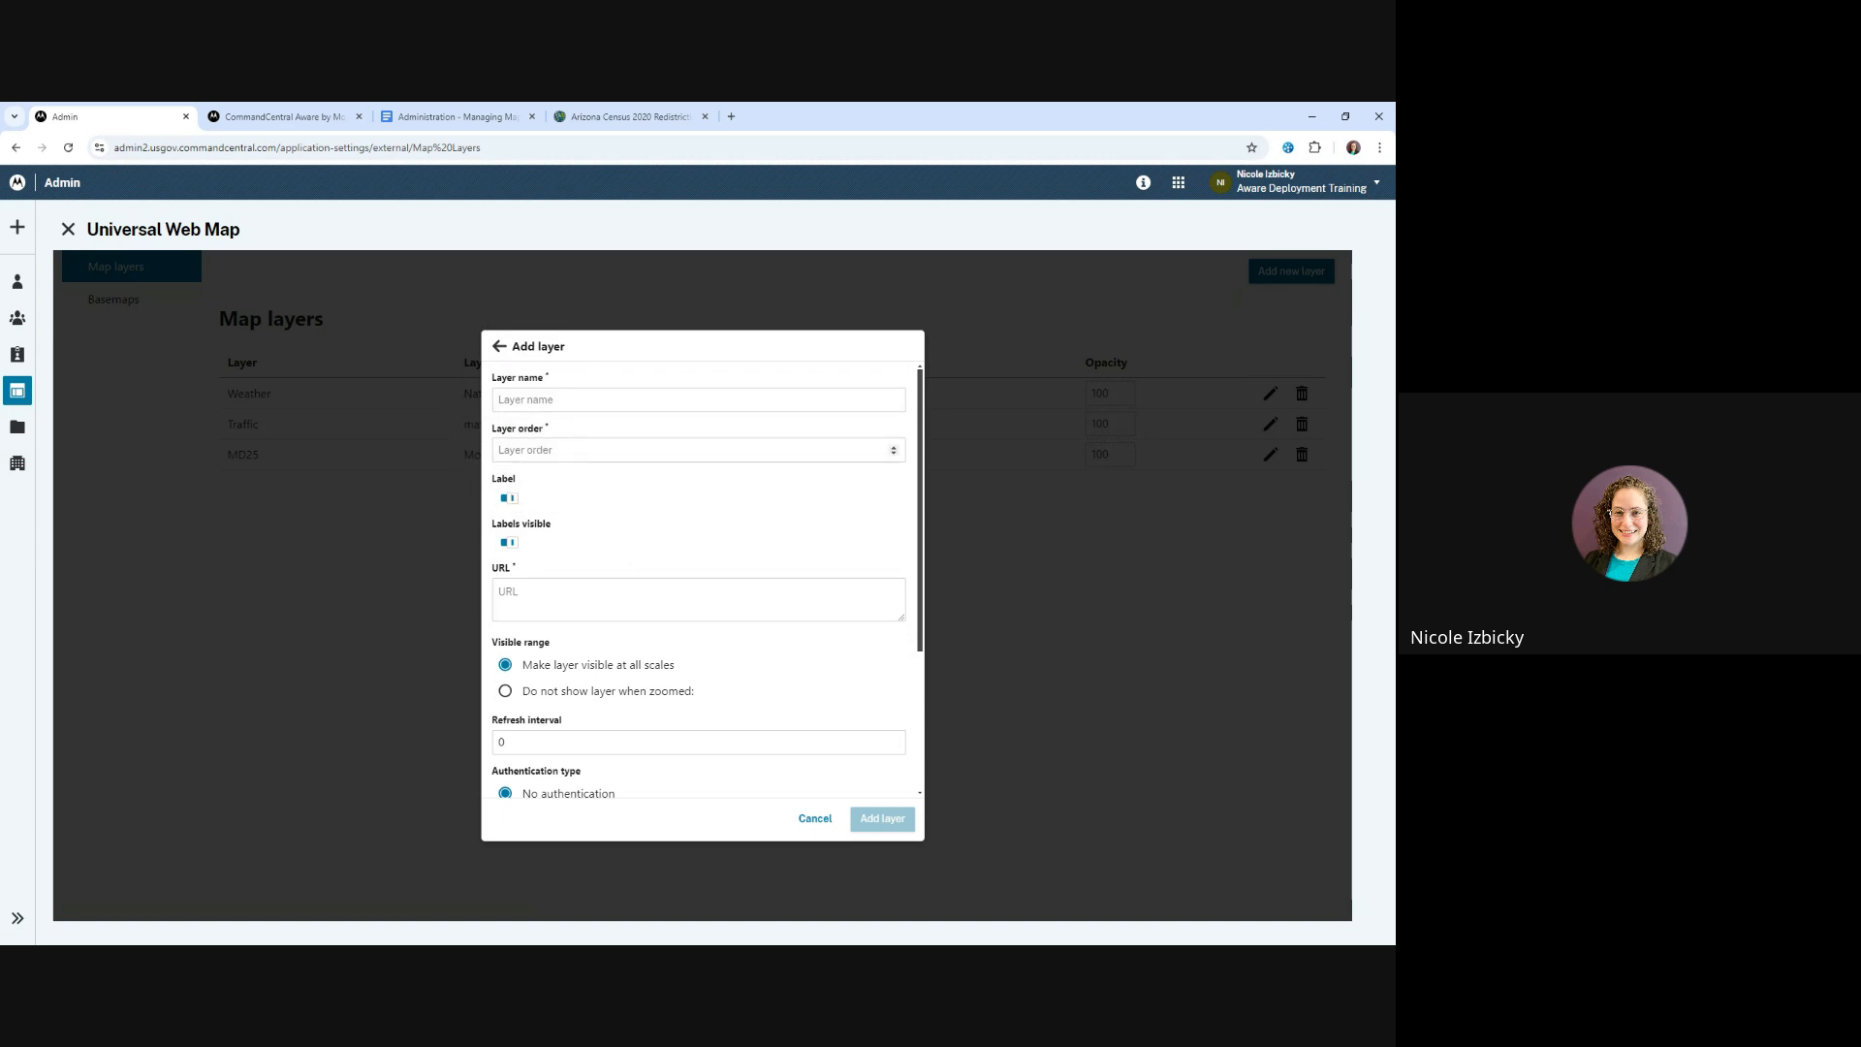
pyautogui.press('Tab')
pyautogui.press('Tab')
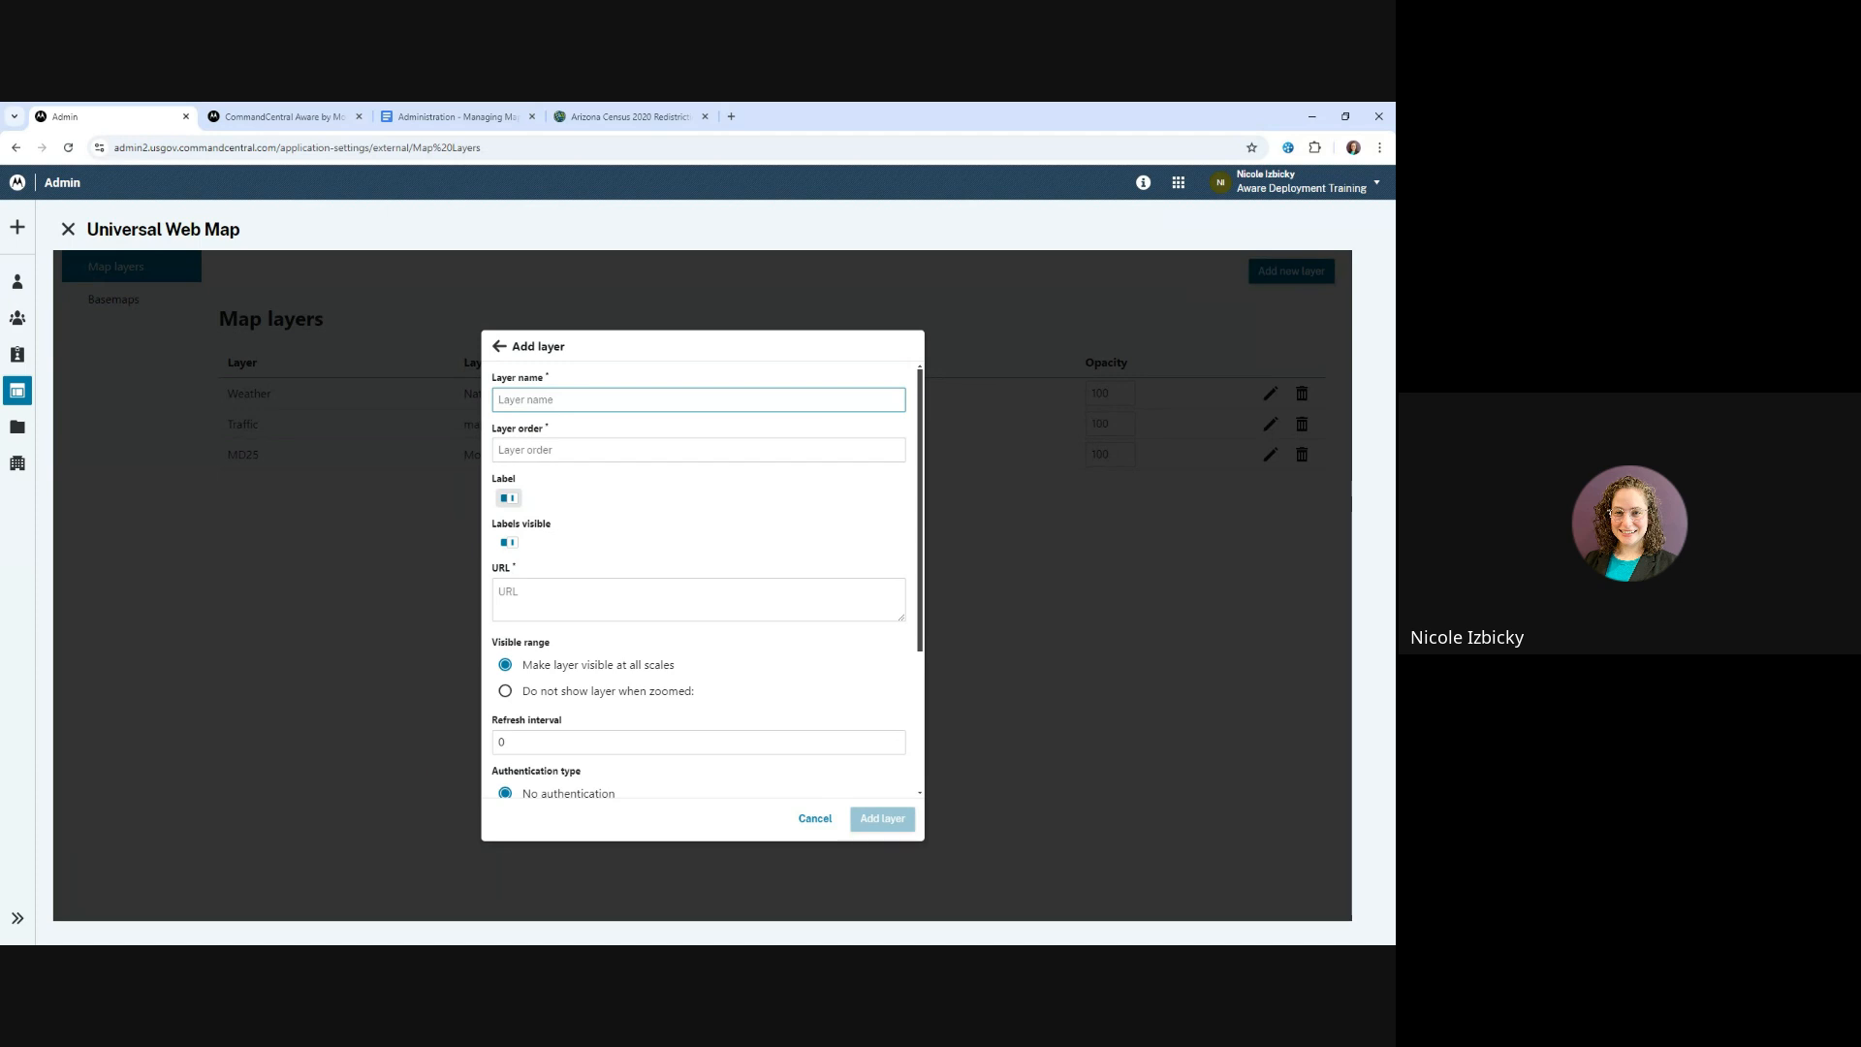
# Examine the feature layer's label, URL, visible range, refresh interval, authentication and popup settings, then discard the new layer
pyautogui.click(581, 450)
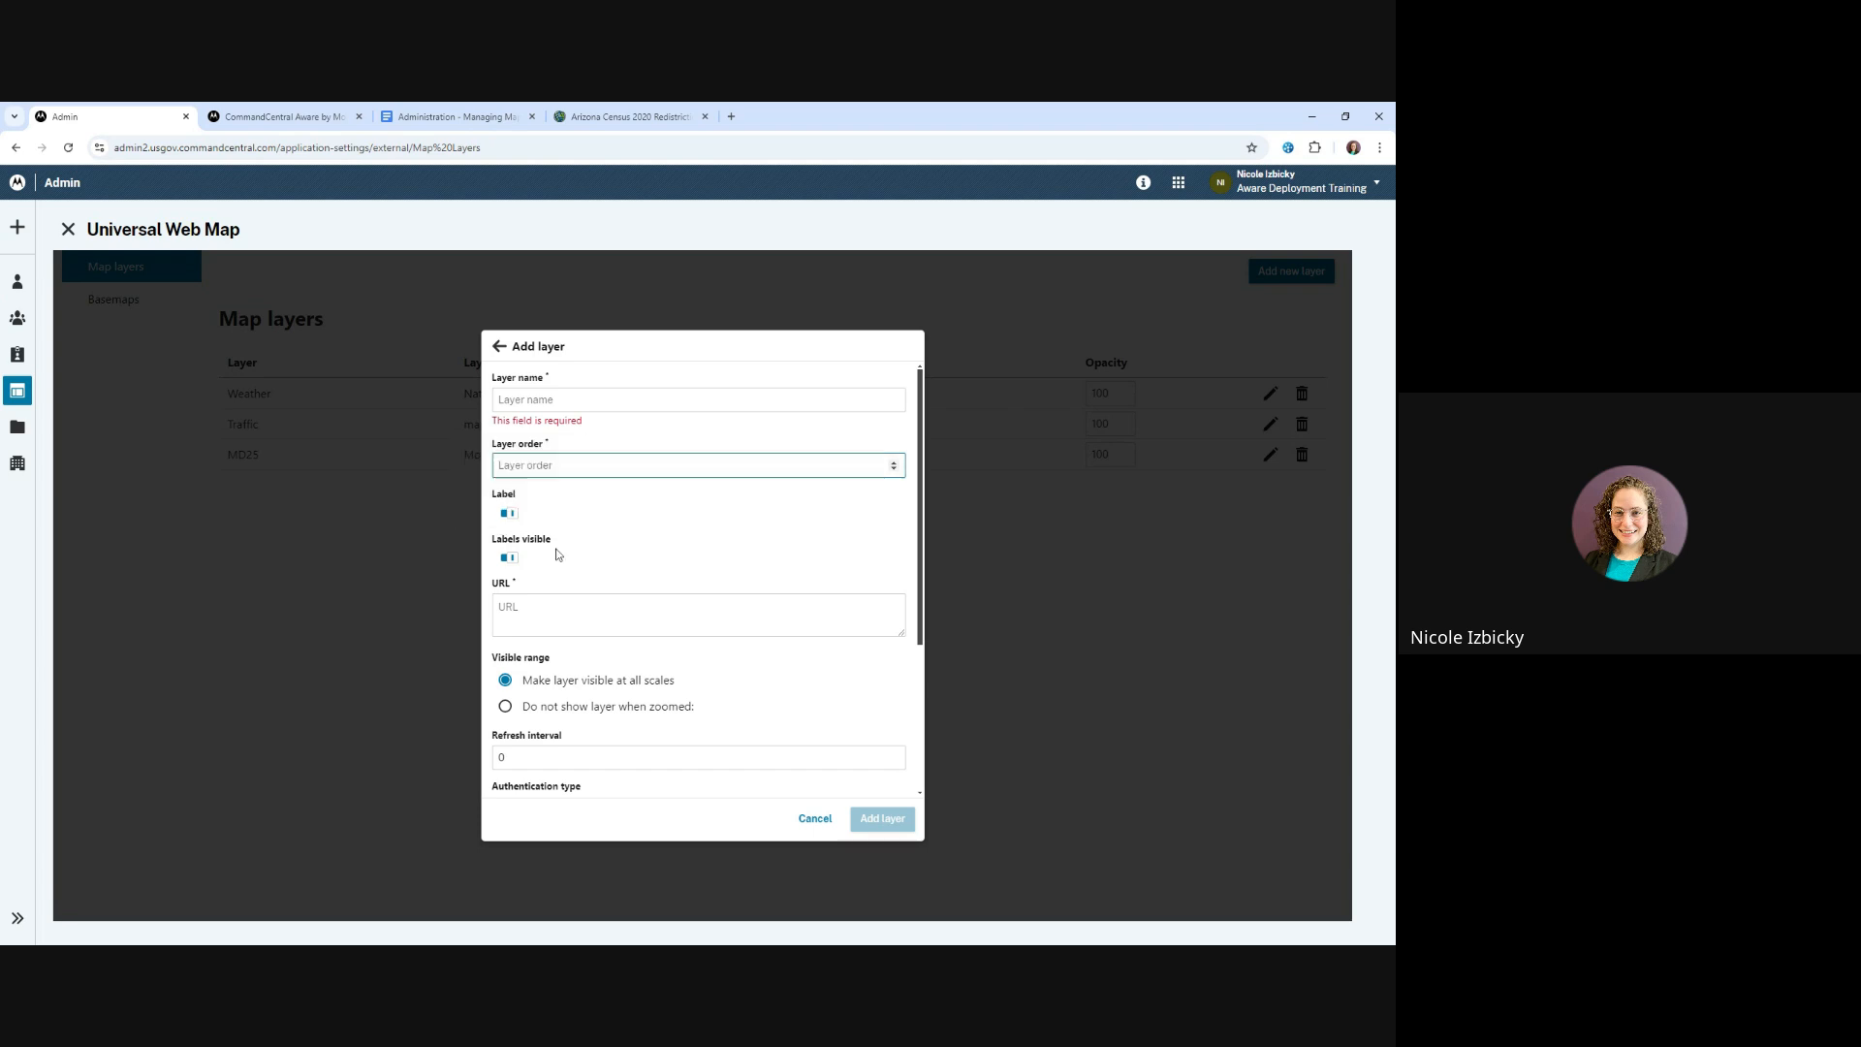
pyautogui.moveTo(535, 546)
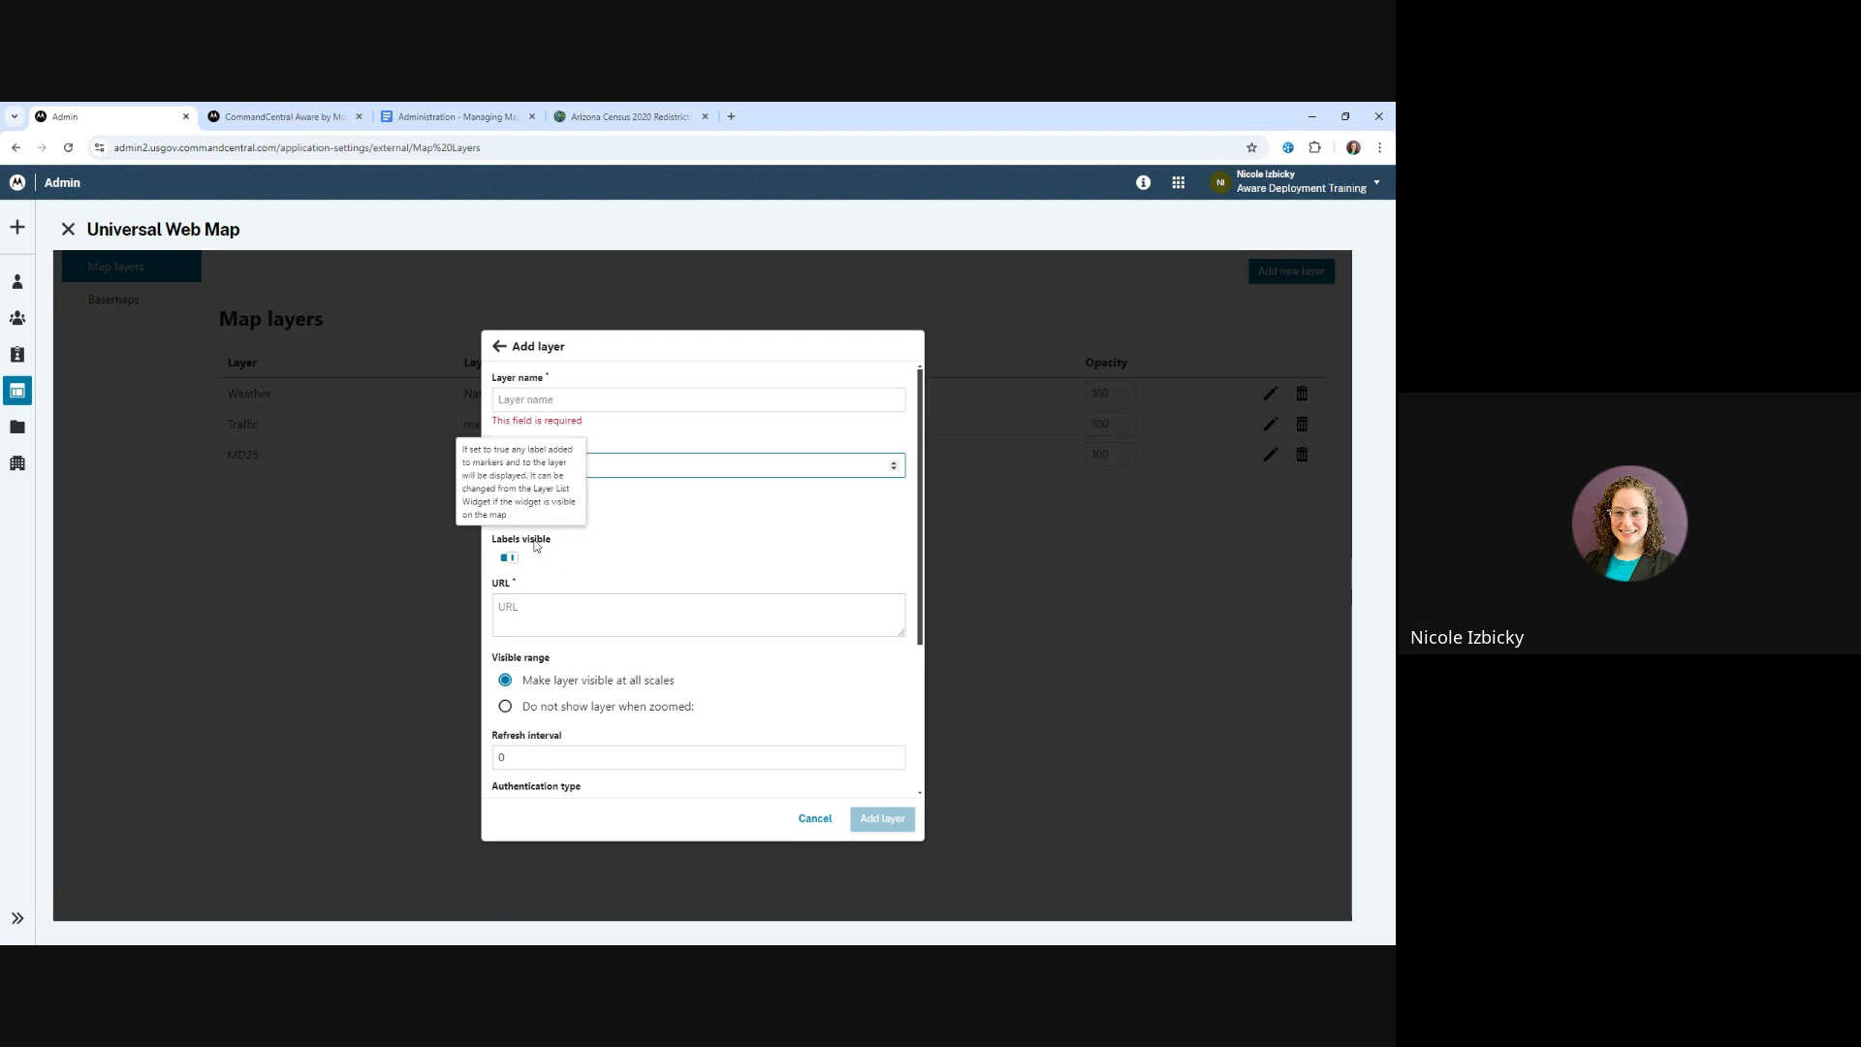
pyautogui.moveTo(508, 498)
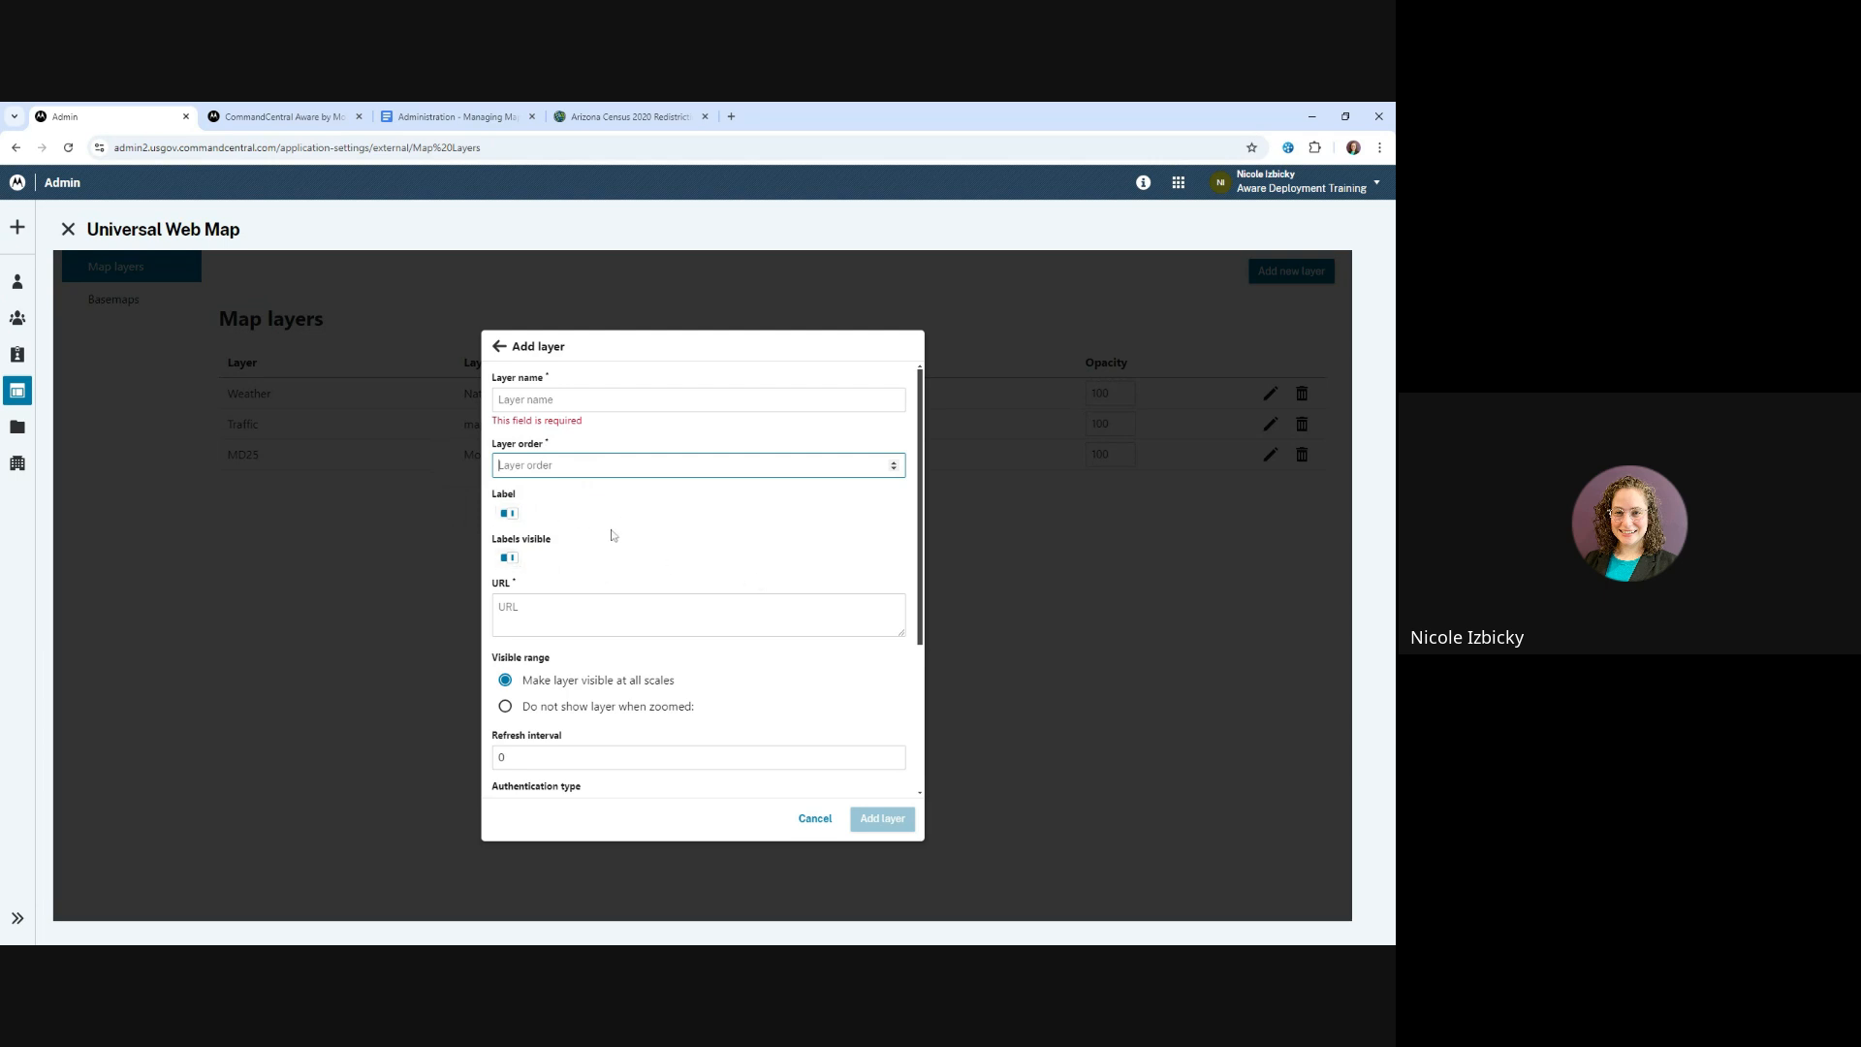
pyautogui.scroll(-1, 603, 533)
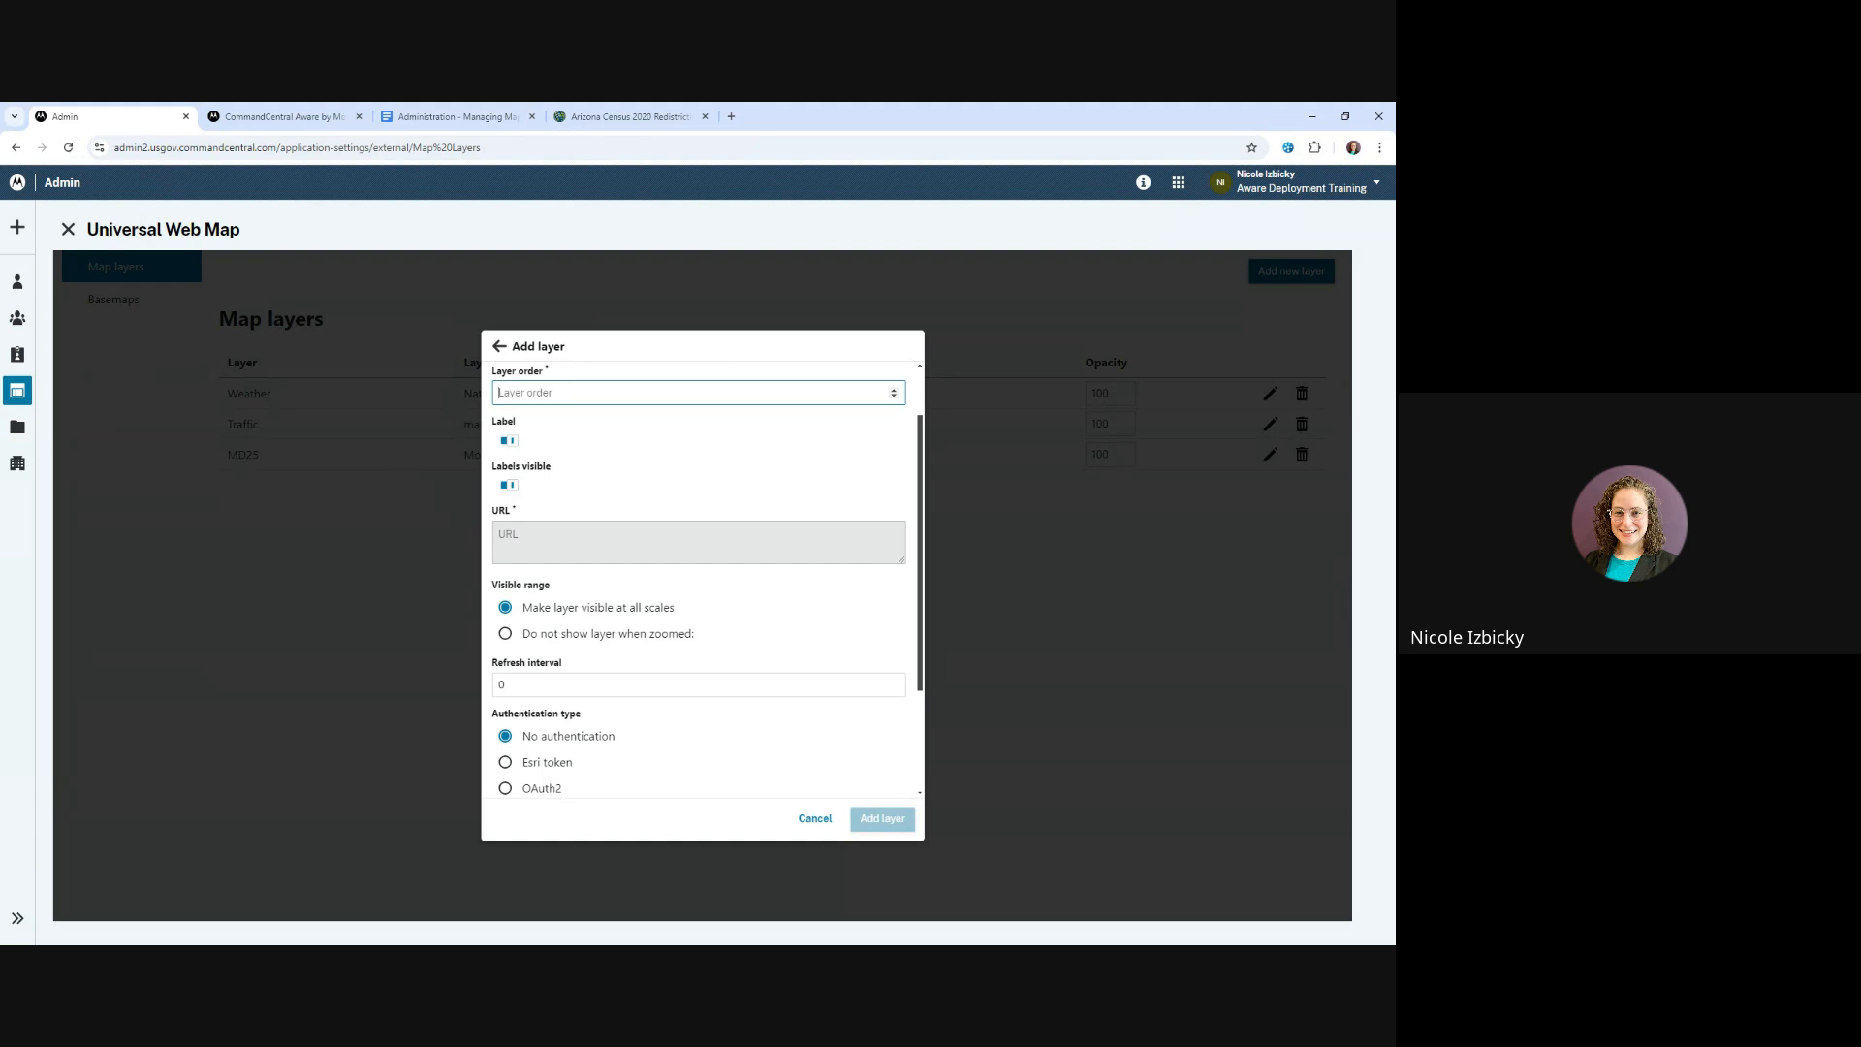
pyautogui.scroll(1, 555, 524)
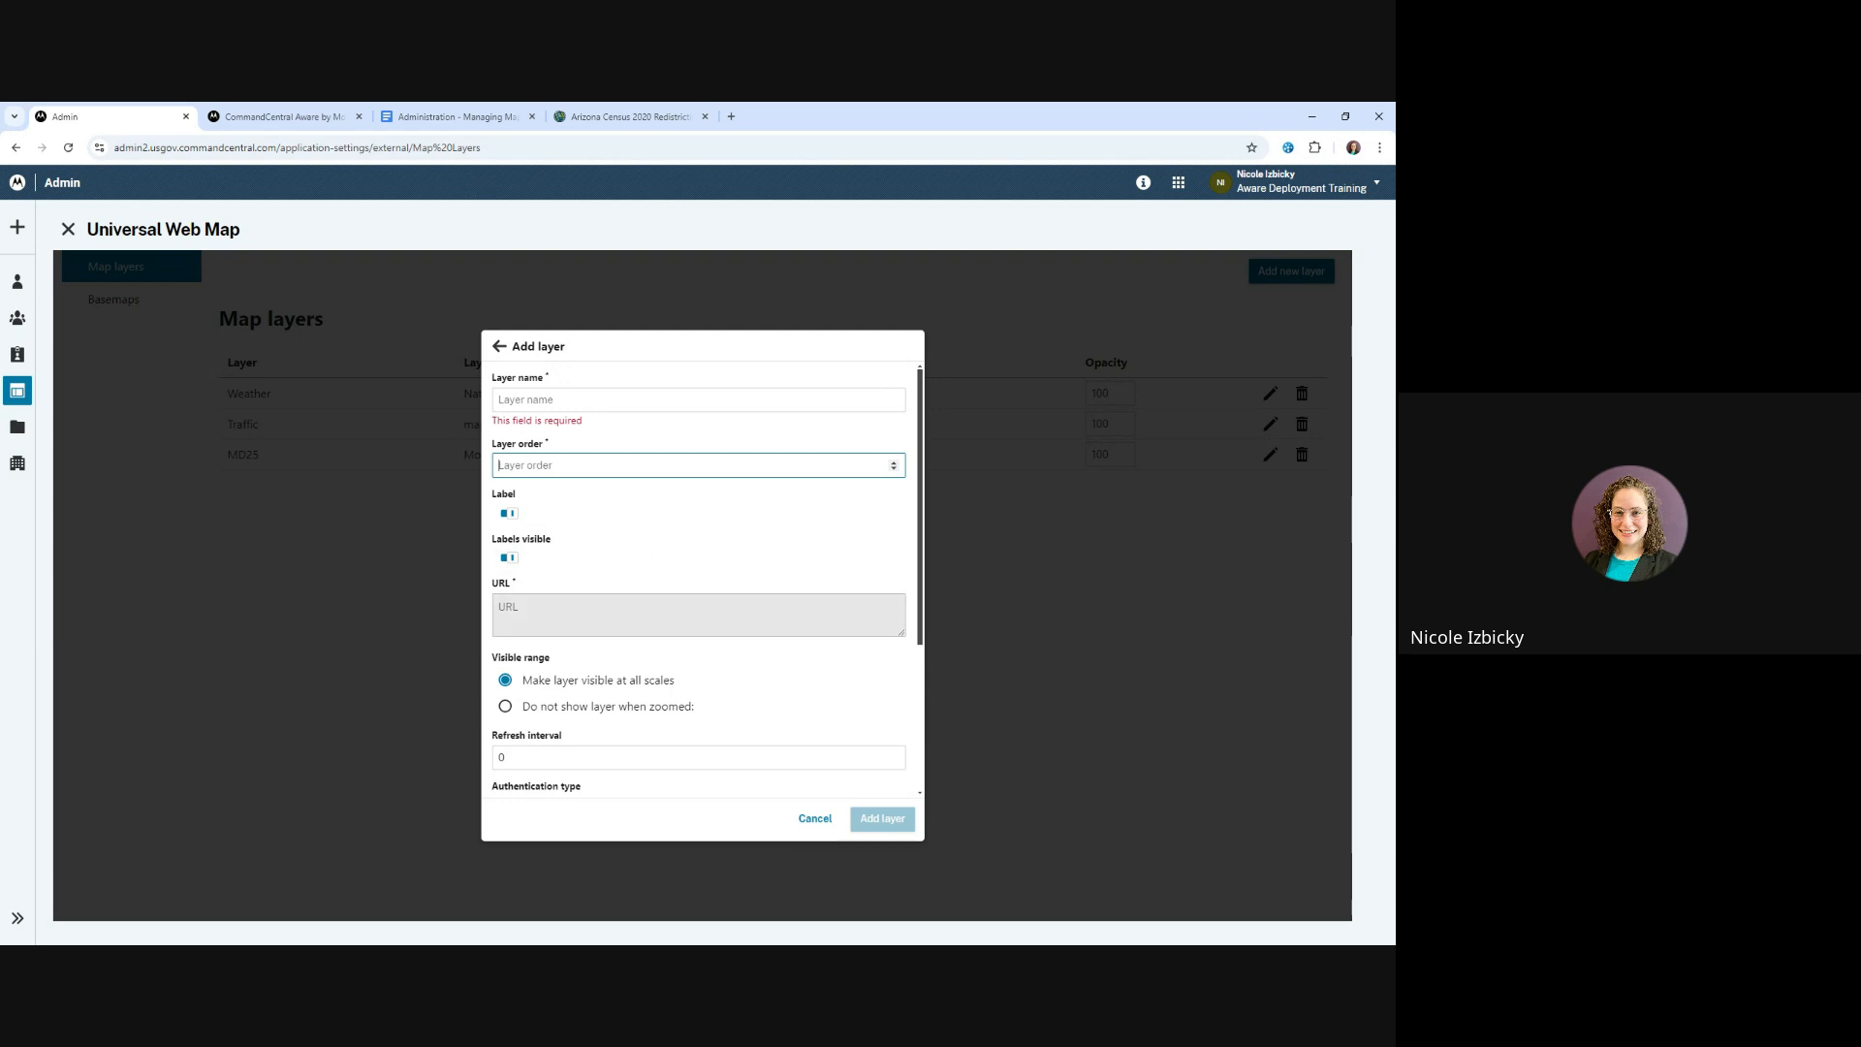
pyautogui.scroll(-2, 596, 611)
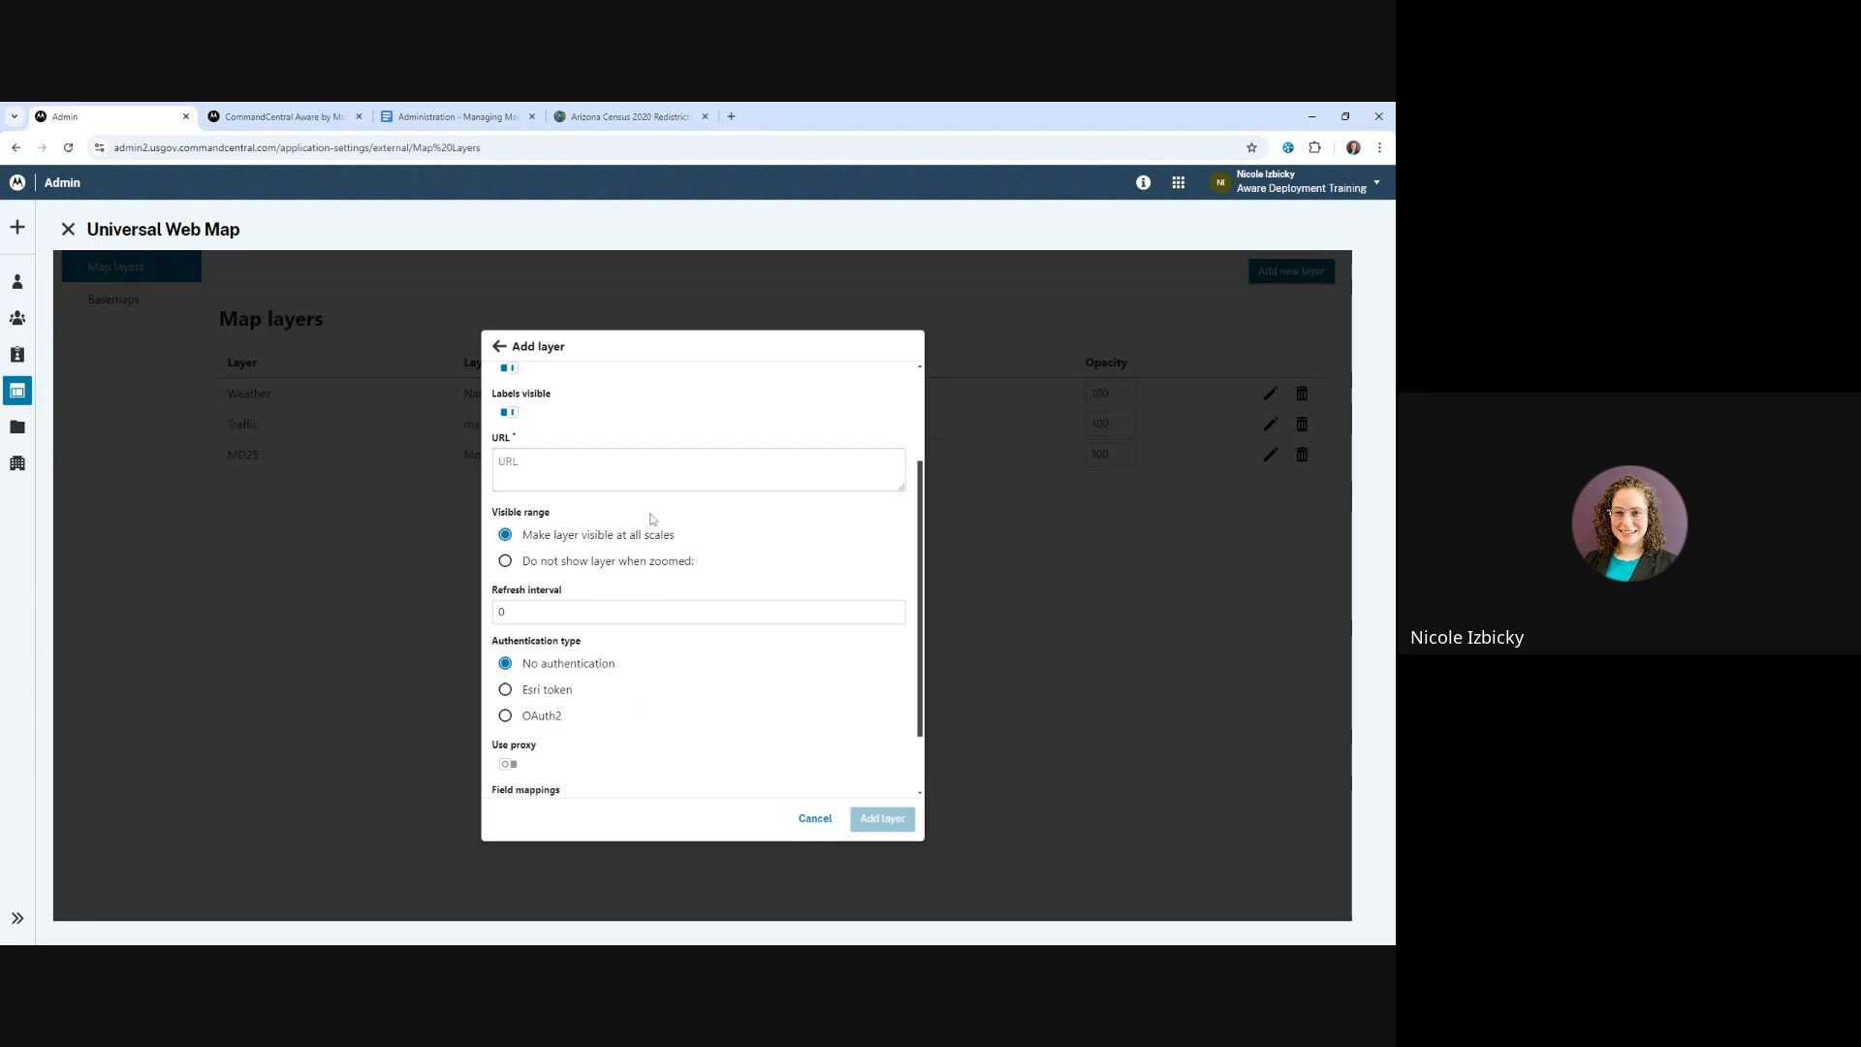
pyautogui.scroll(-1, 606, 674)
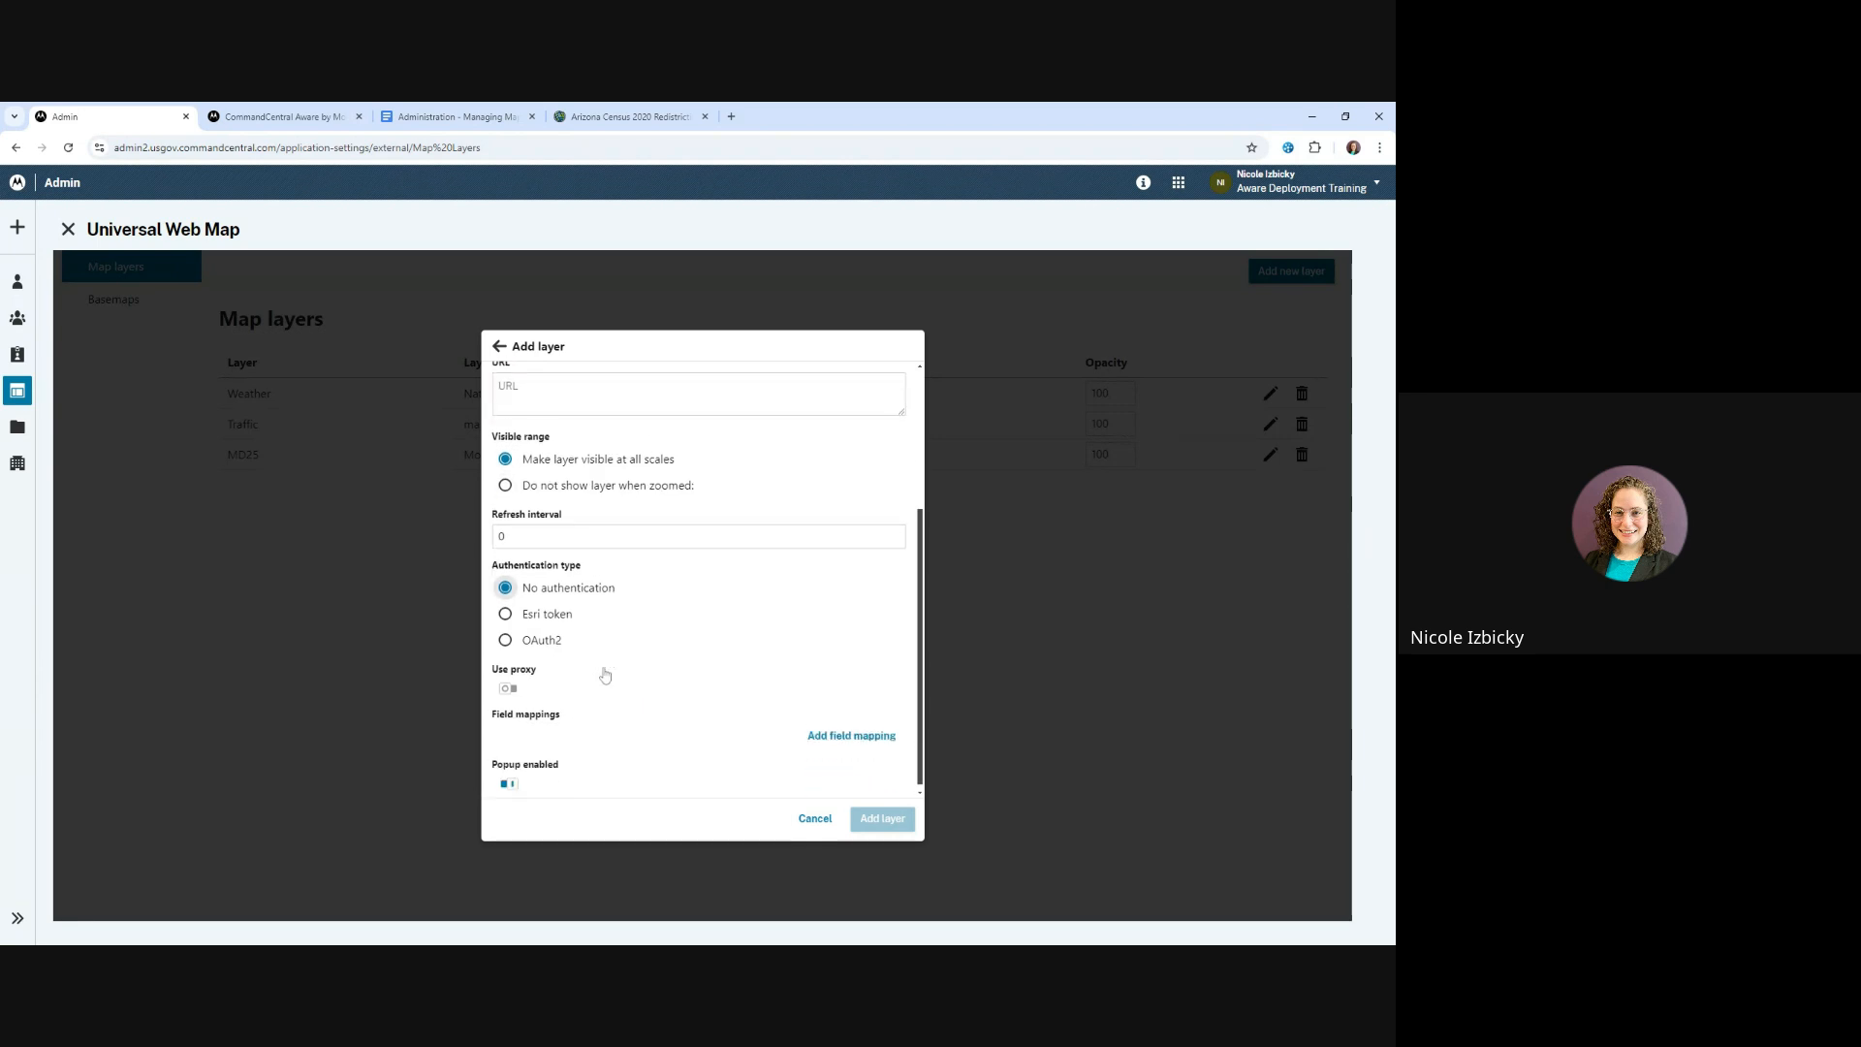
pyautogui.click(821, 821)
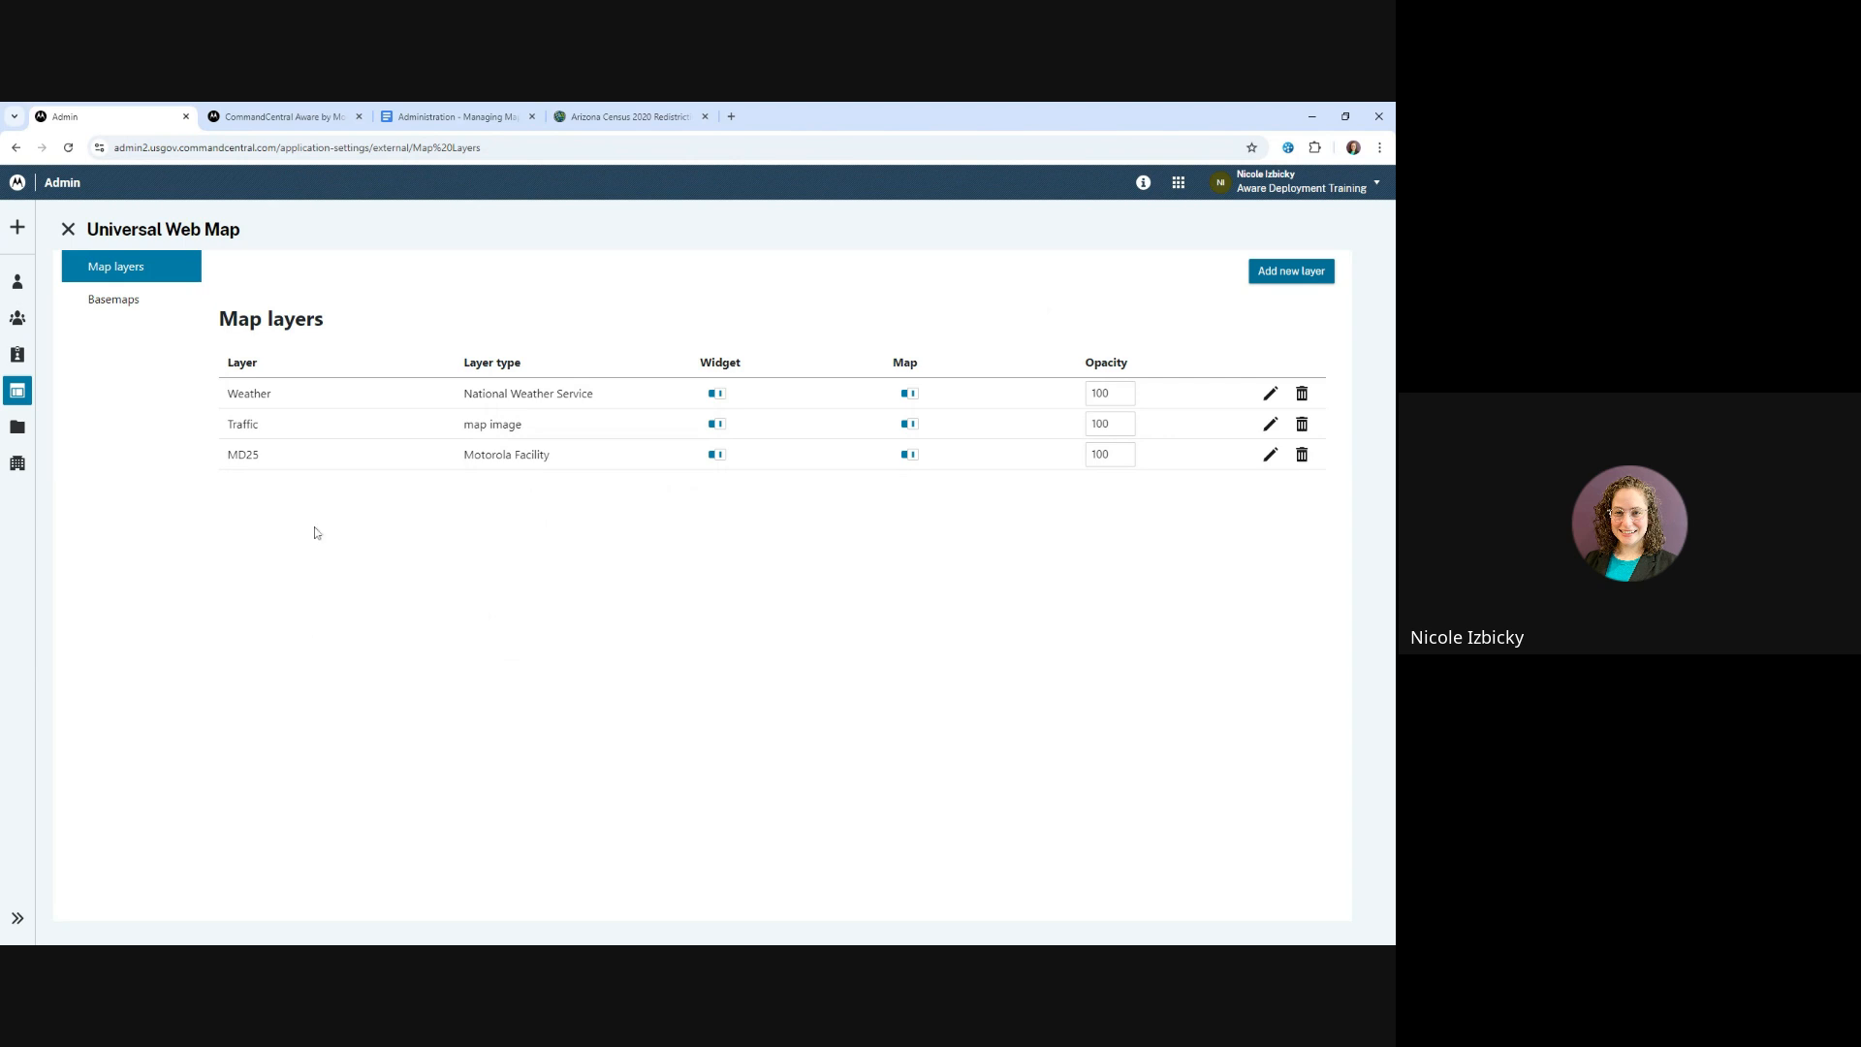
# Start another new map layer with the web map type and proceed to its details
pyautogui.click(1291, 271)
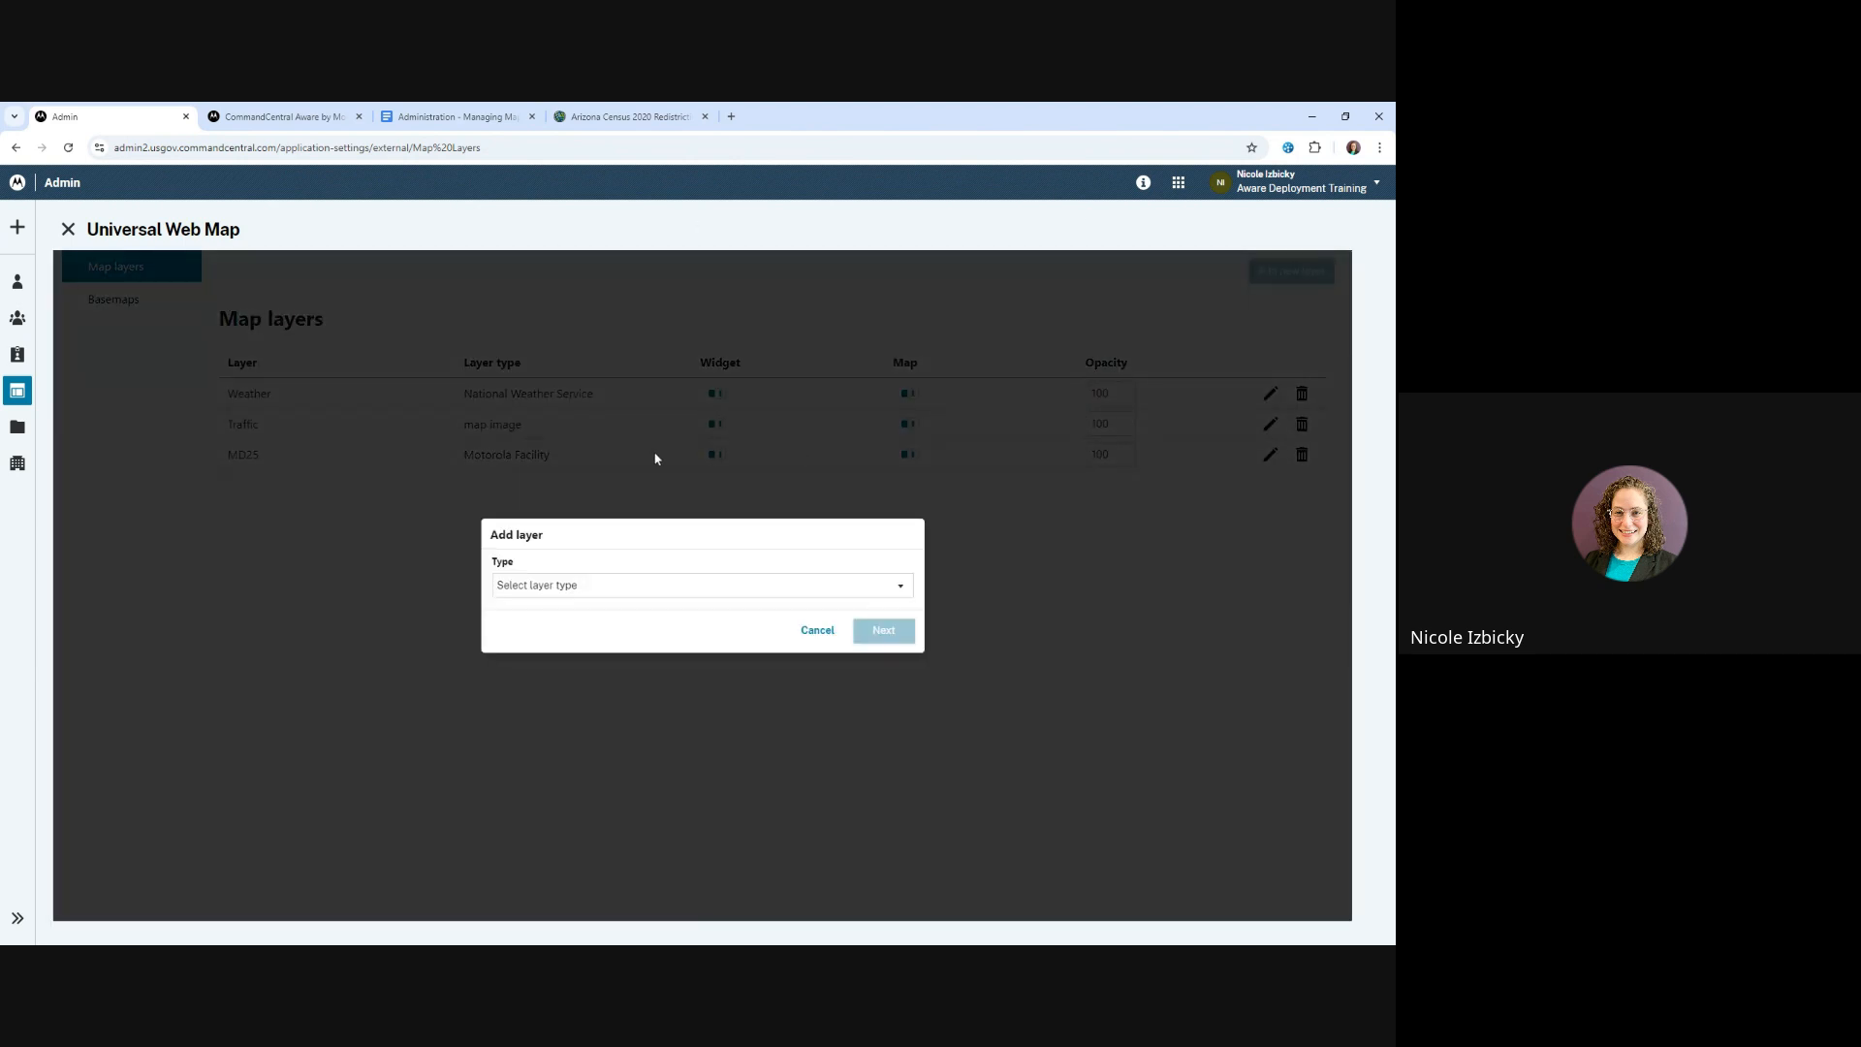
pyautogui.click(545, 589)
pyautogui.scroll(-3, 539, 684)
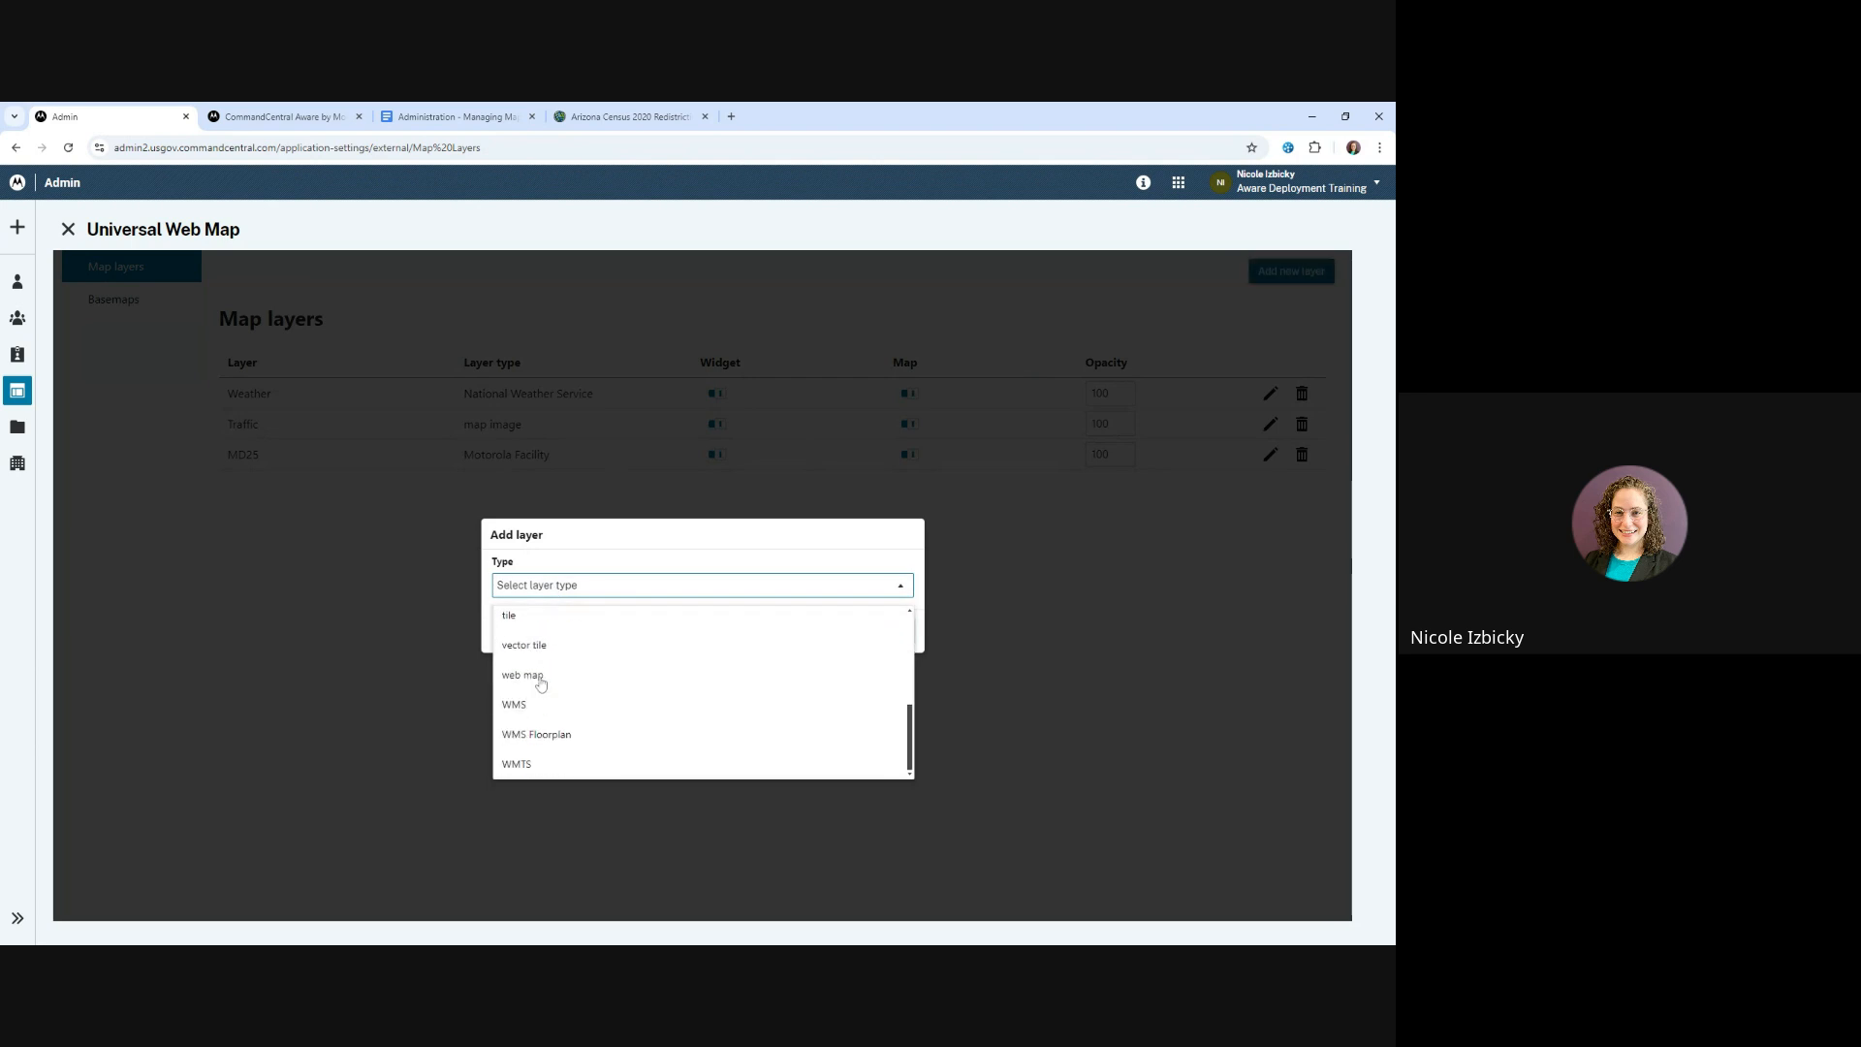
pyautogui.click(538, 674)
pyautogui.click(884, 631)
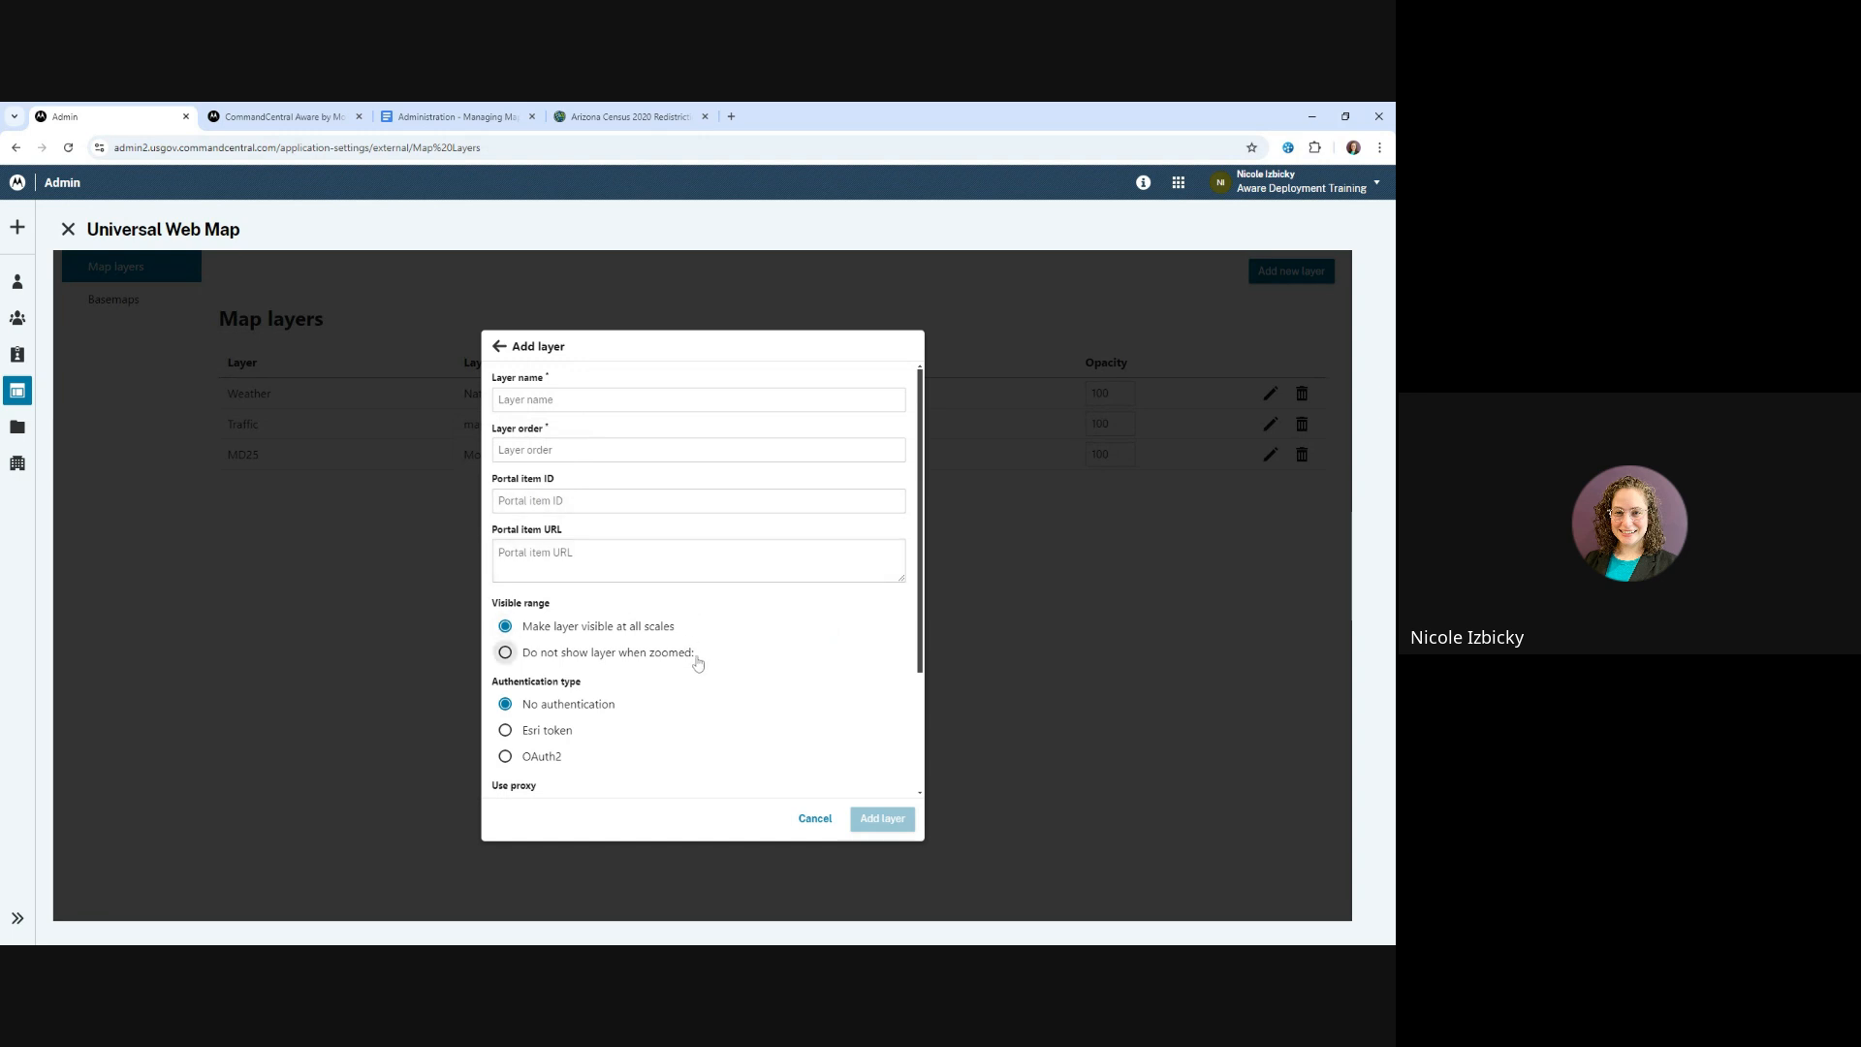
# Examine the web map layer's portal item, visible range, authentication and popup settings, then discard the layer without adding it
pyautogui.scroll(-3, 719, 639)
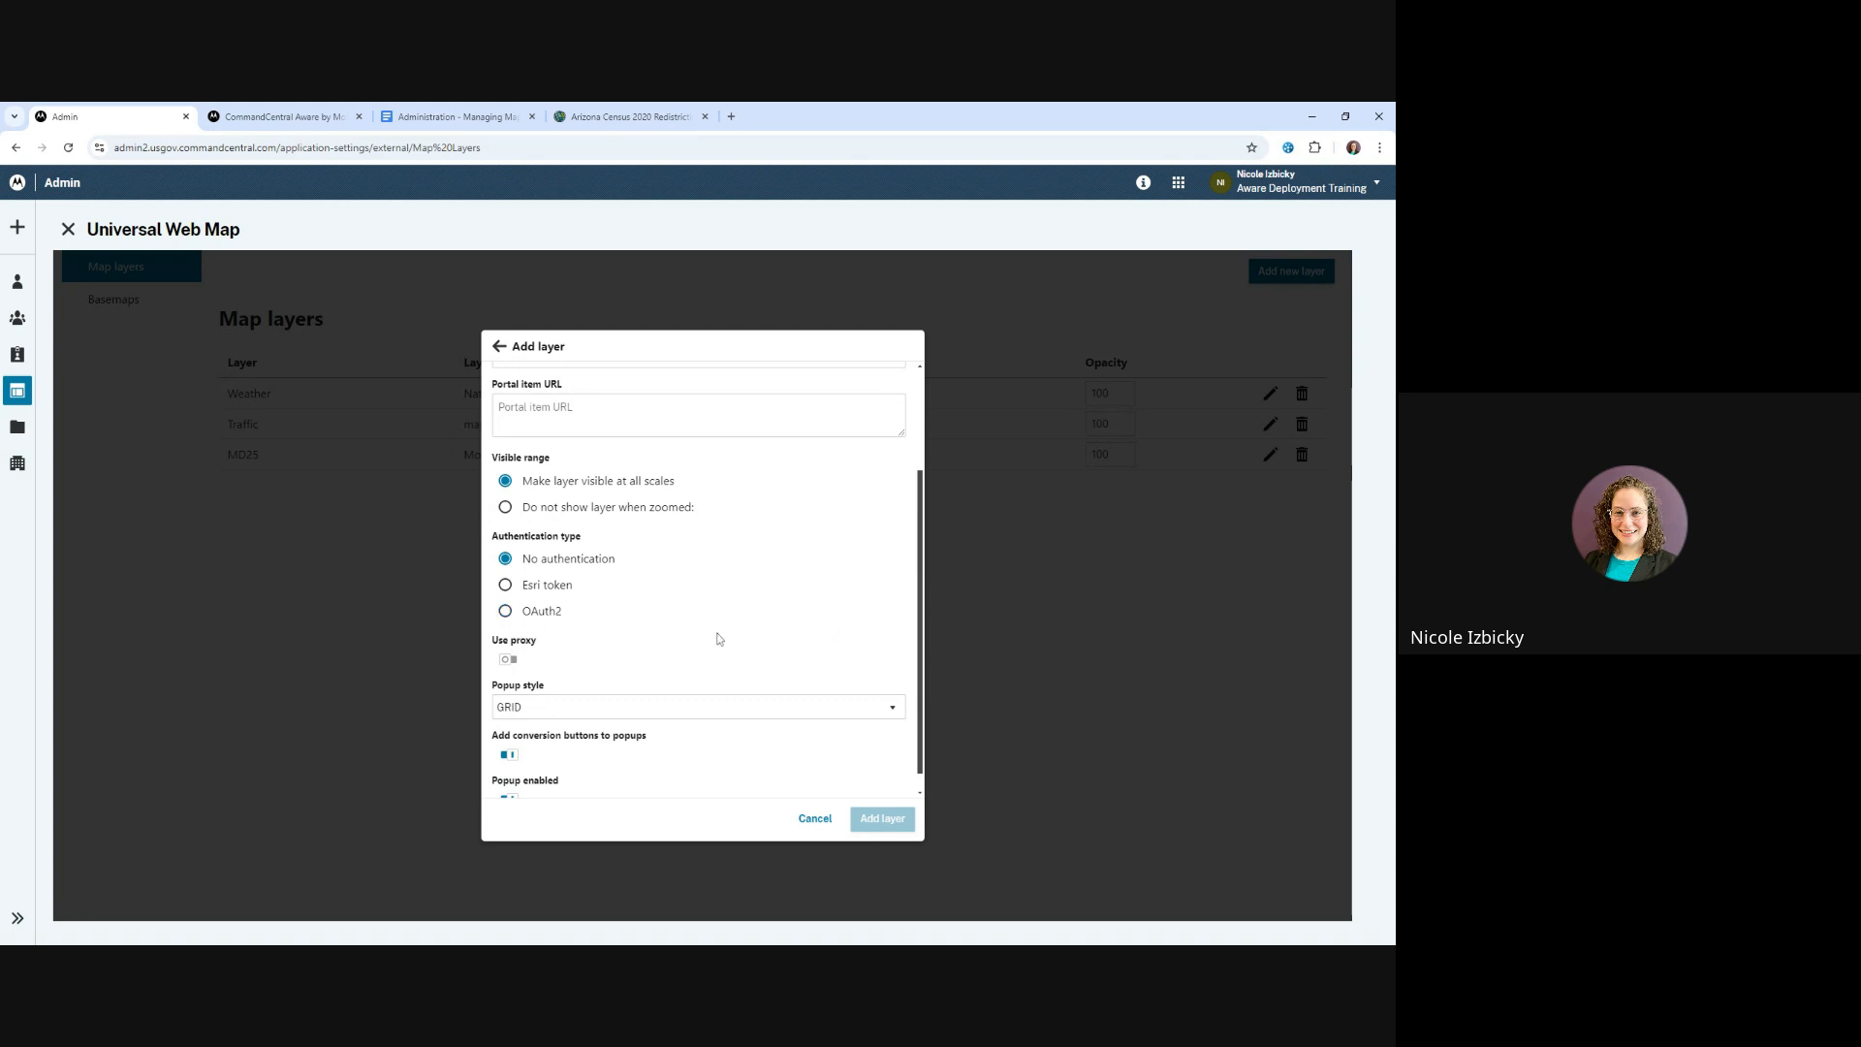
pyautogui.scroll(3, 571, 543)
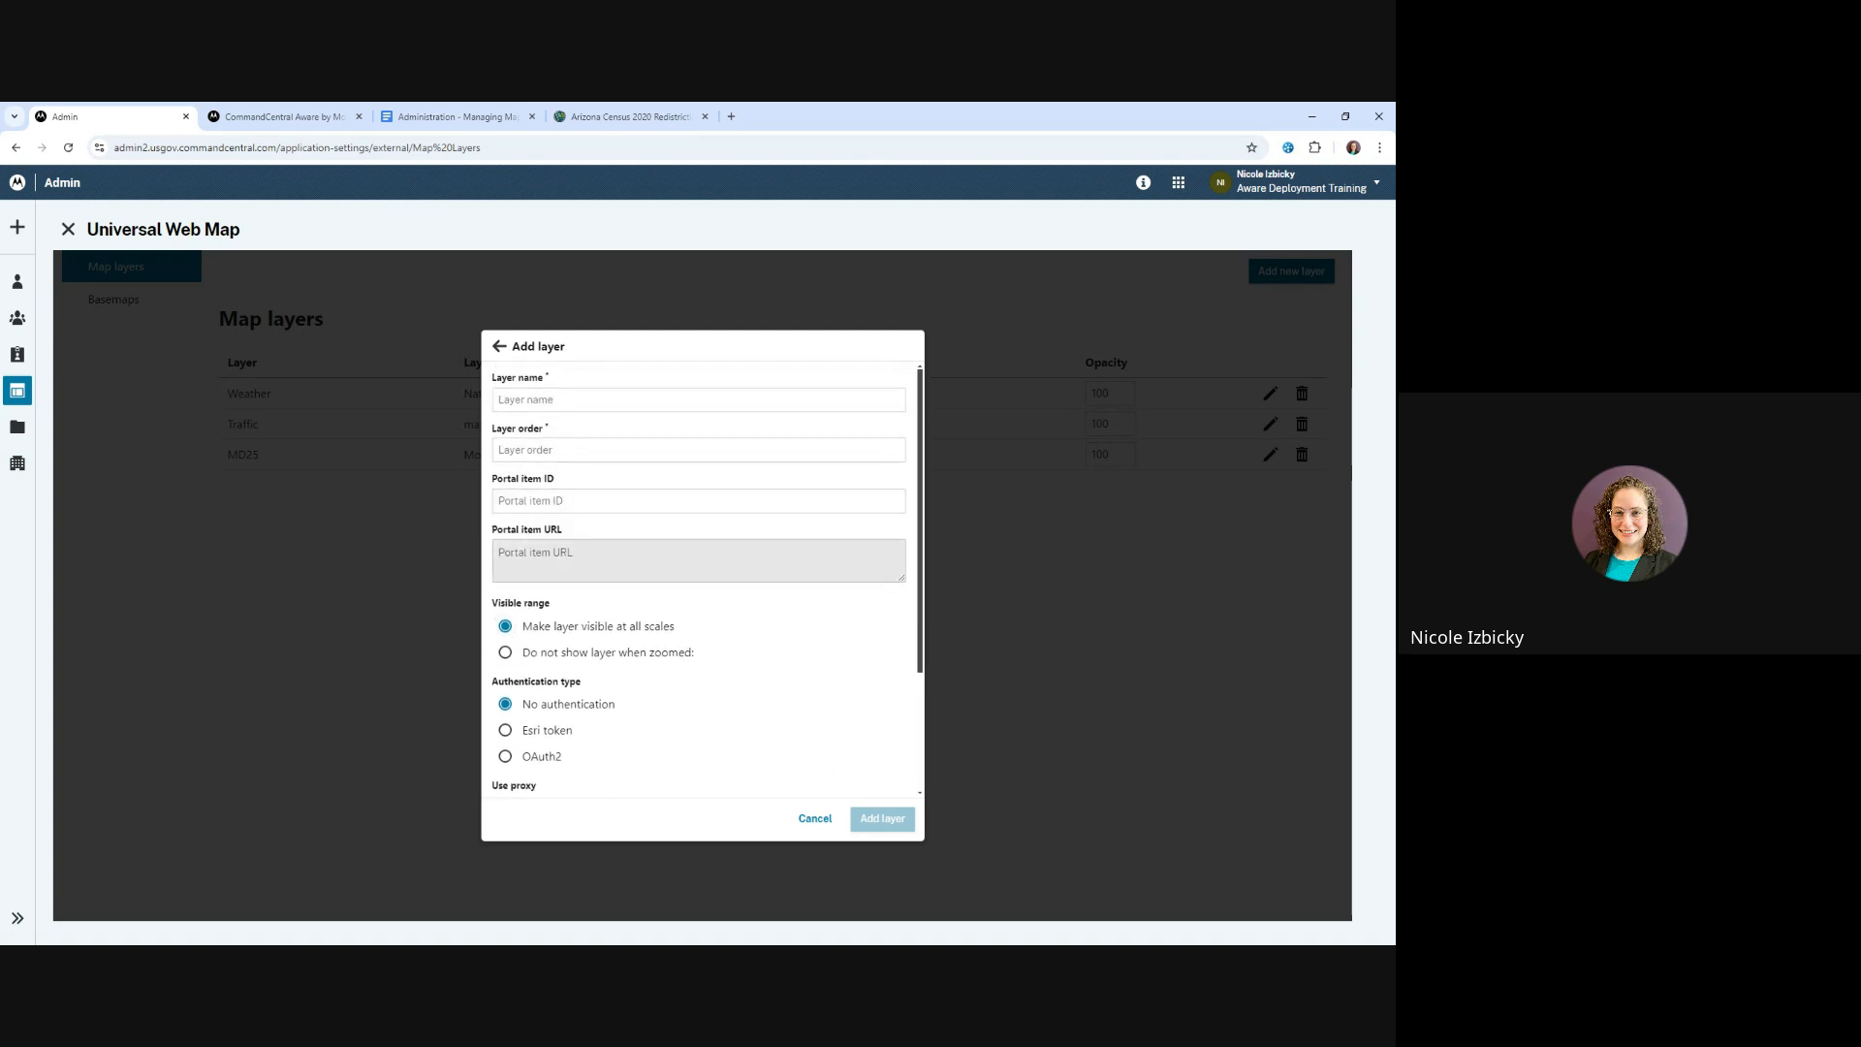
pyautogui.moveTo(528, 484)
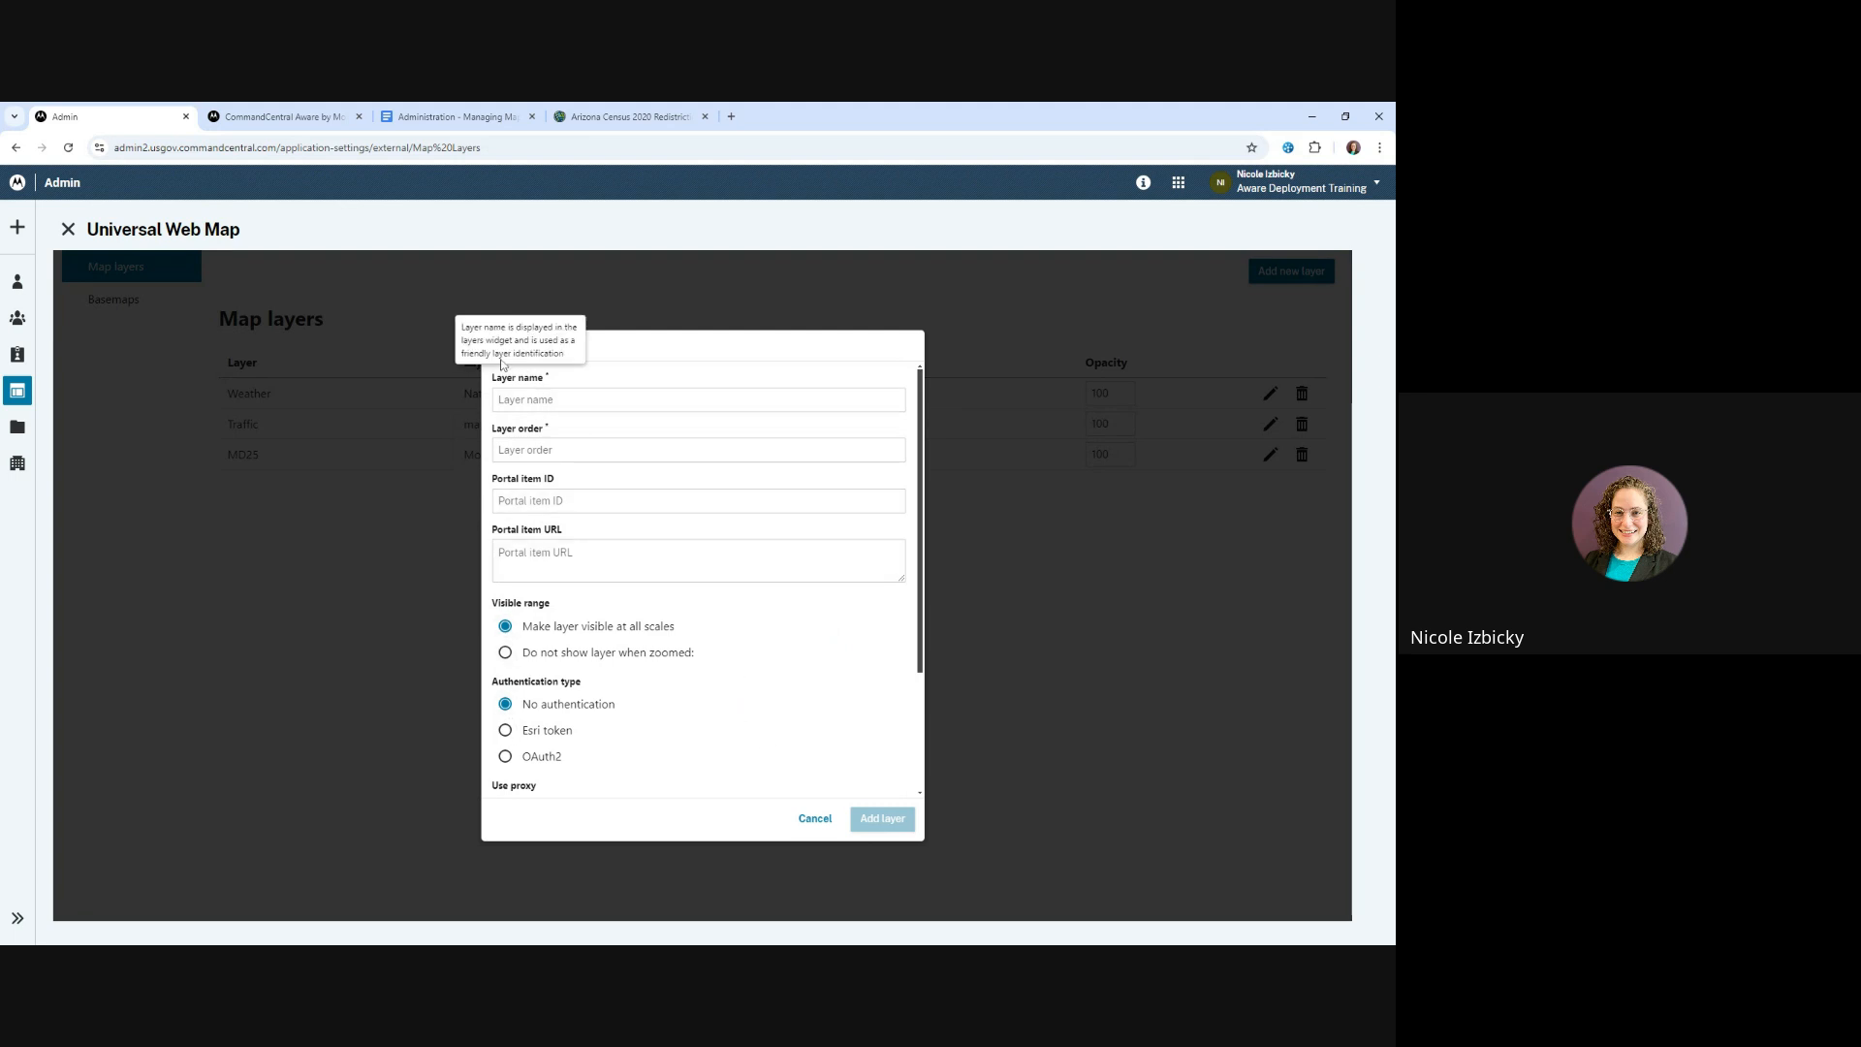
pyautogui.scroll(-2, 804, 653)
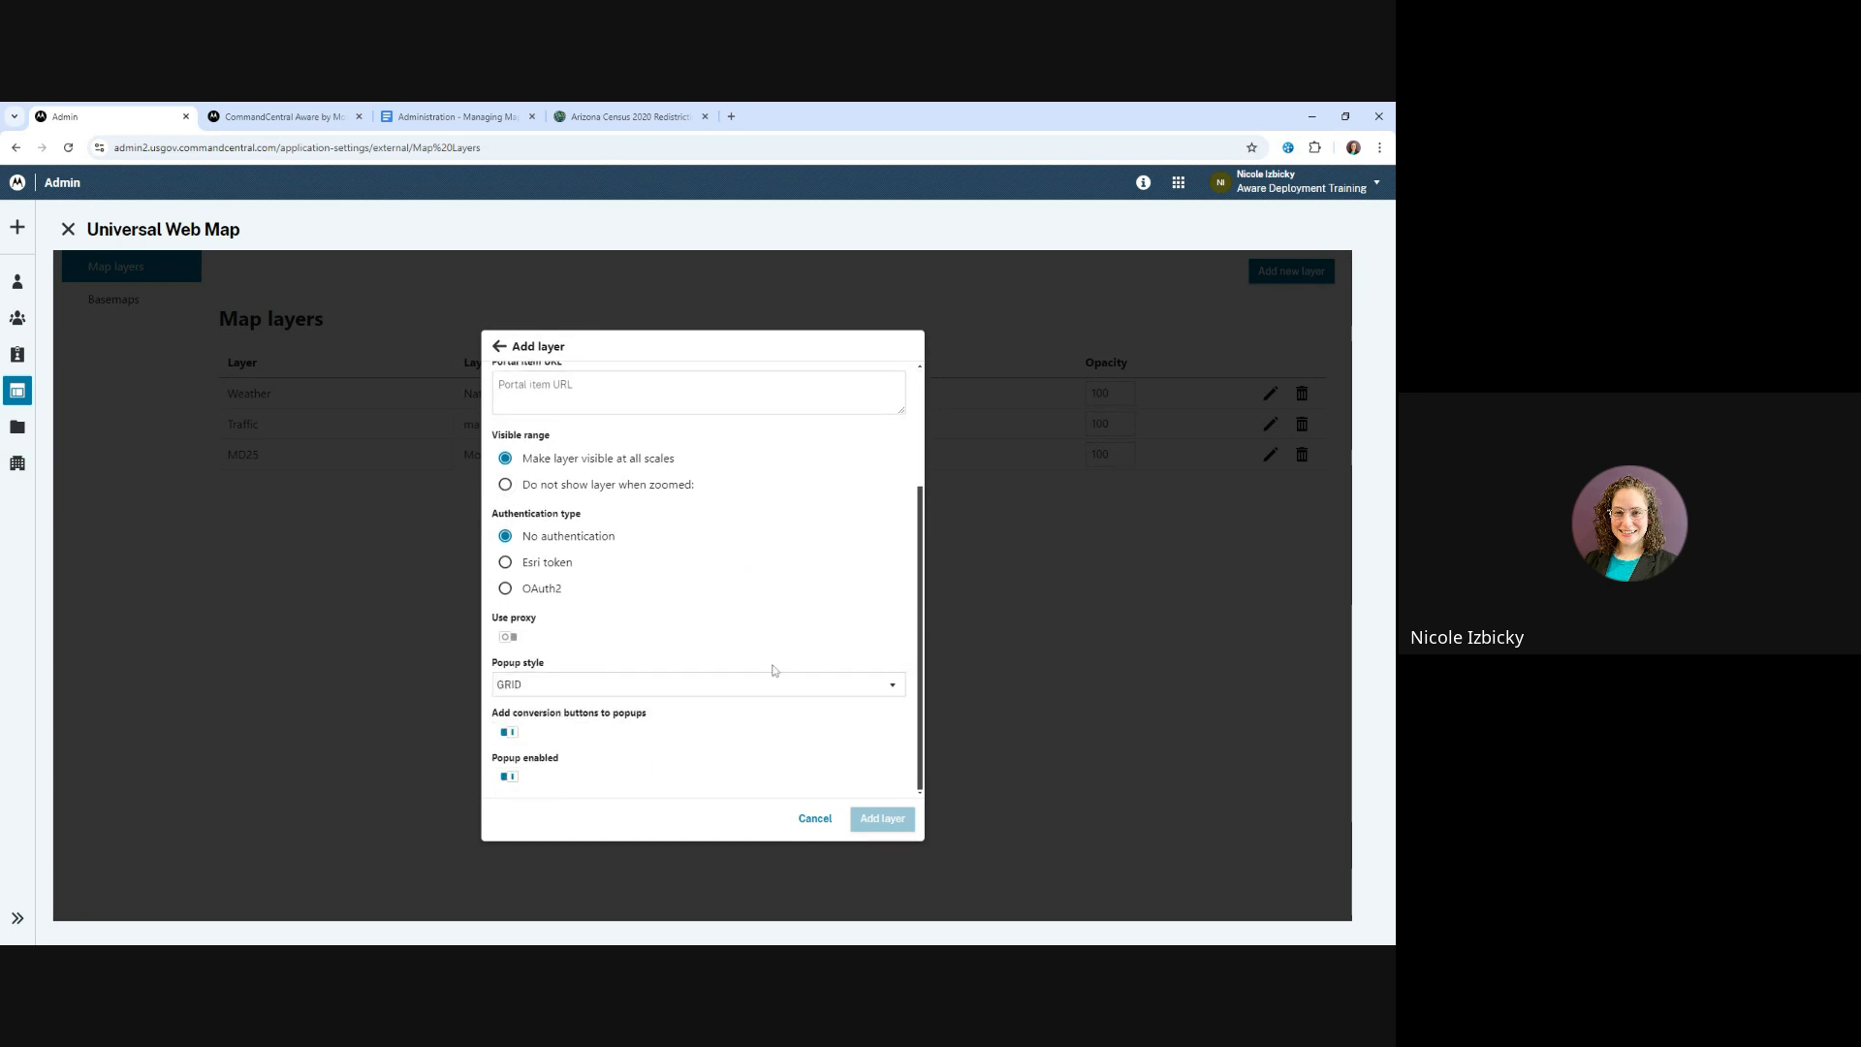
pyautogui.scroll(3, 804, 771)
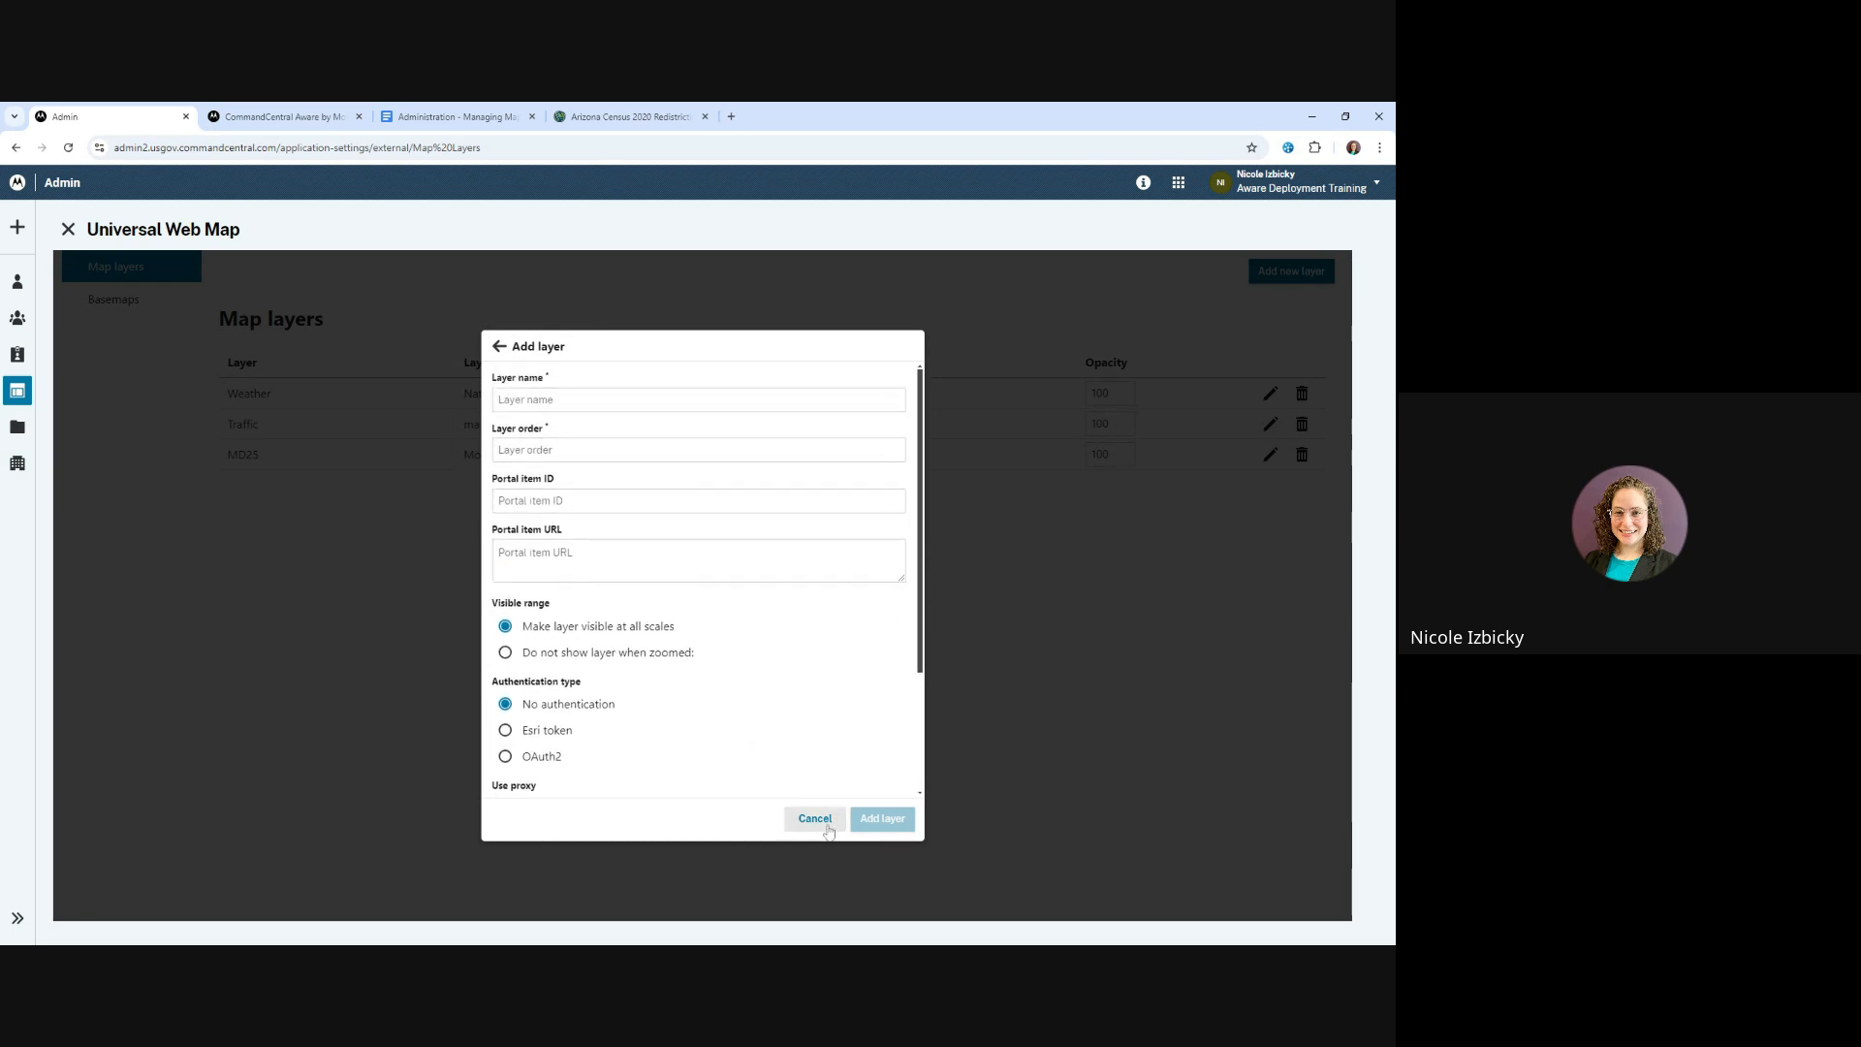
pyautogui.click(814, 819)
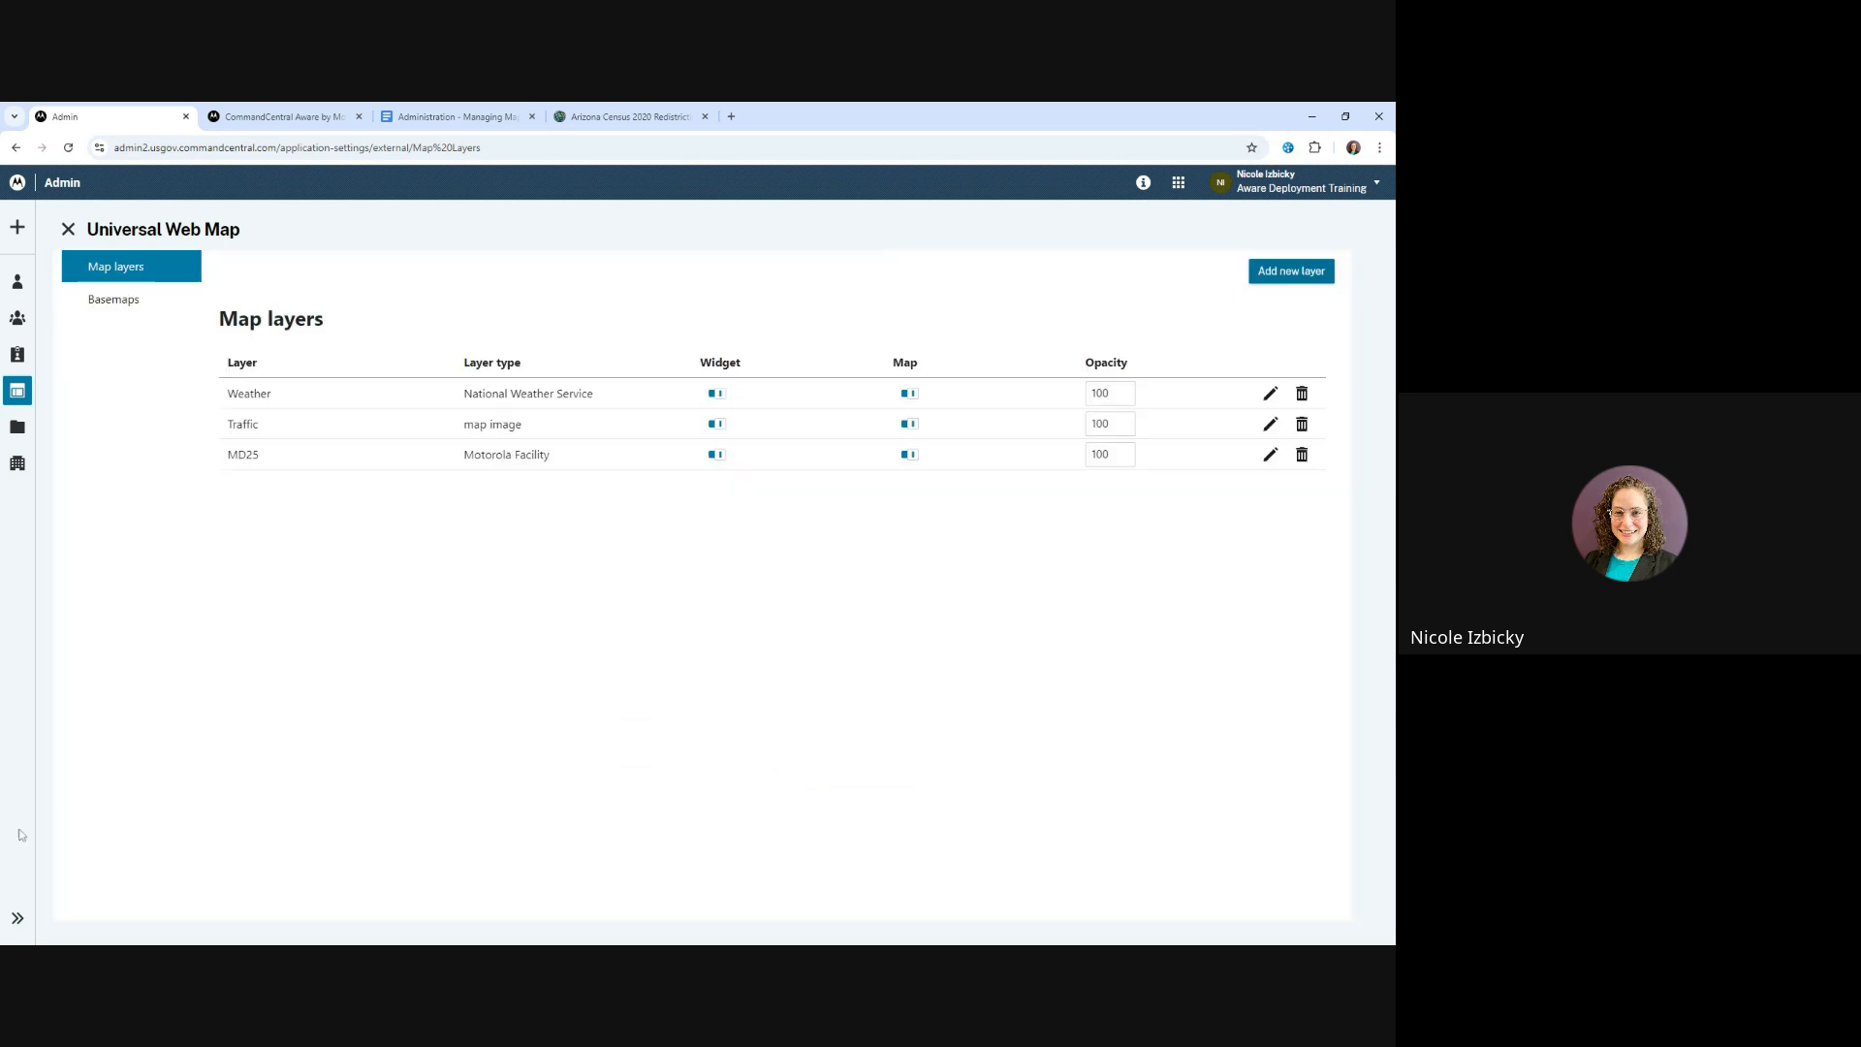
pyautogui.click(0, 845)
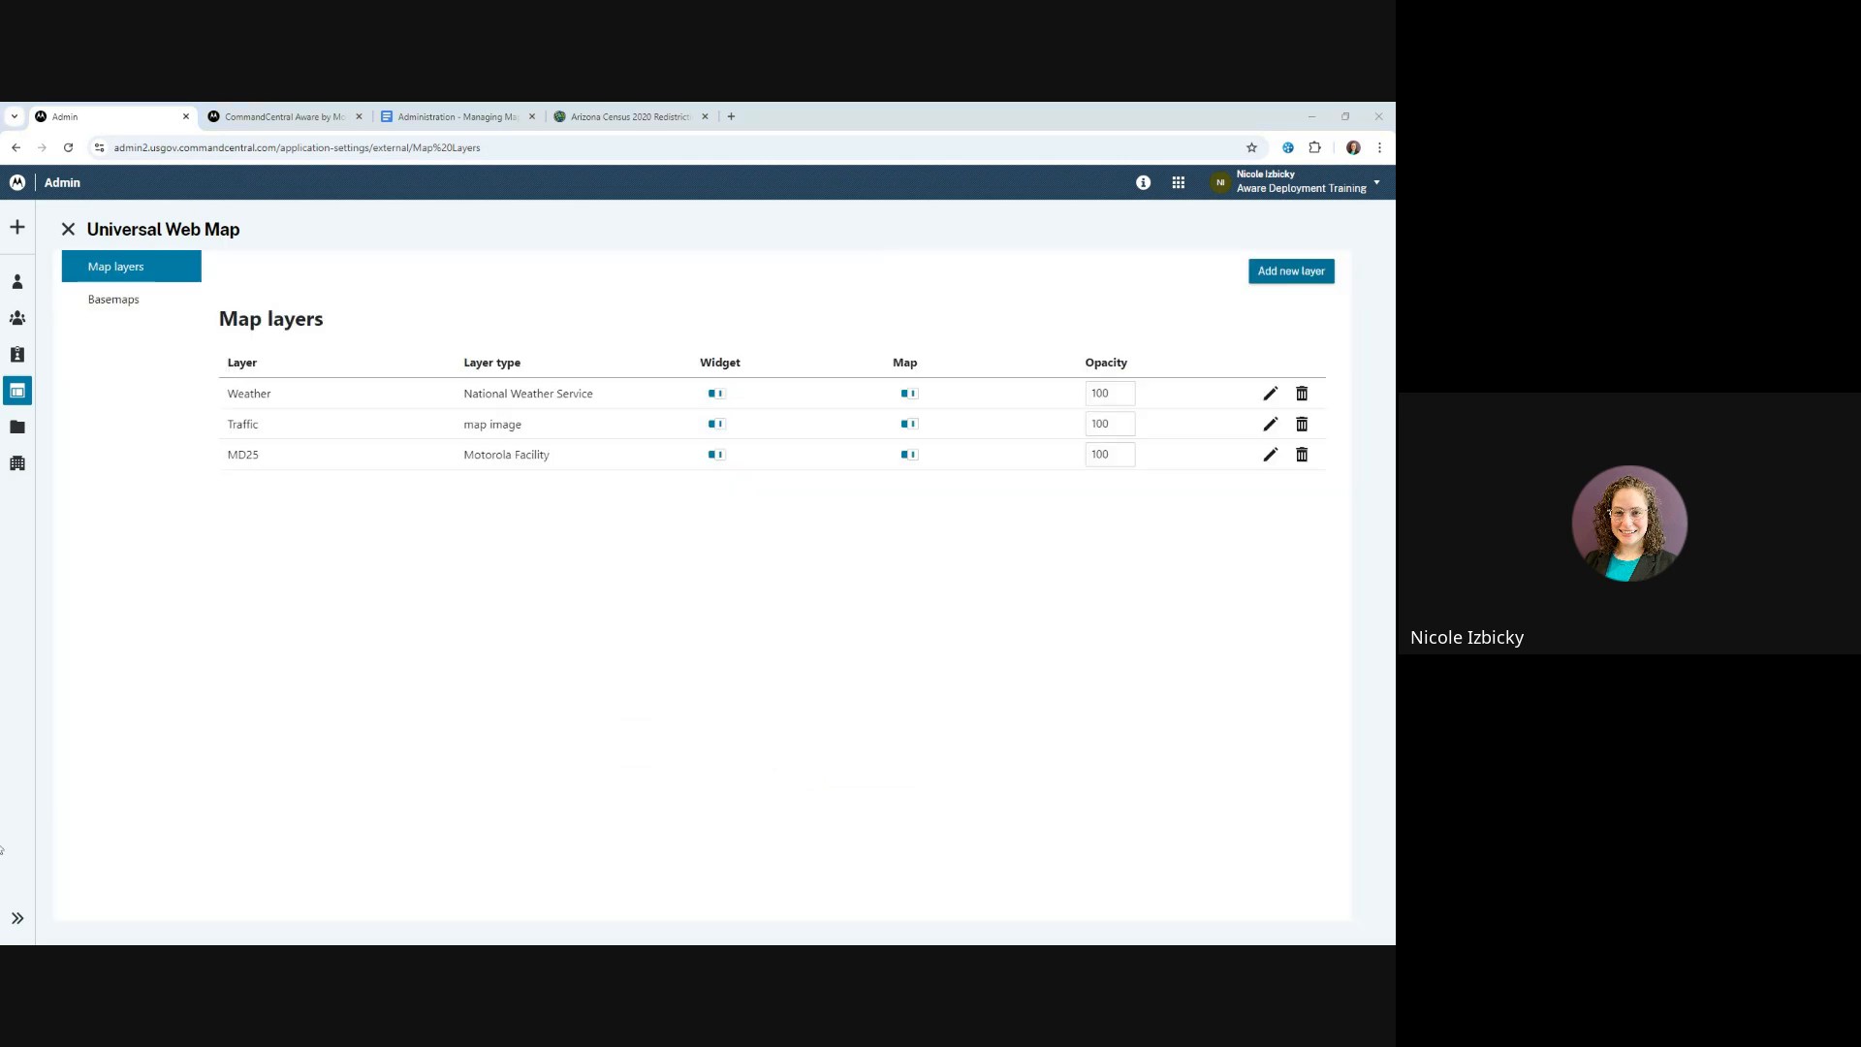
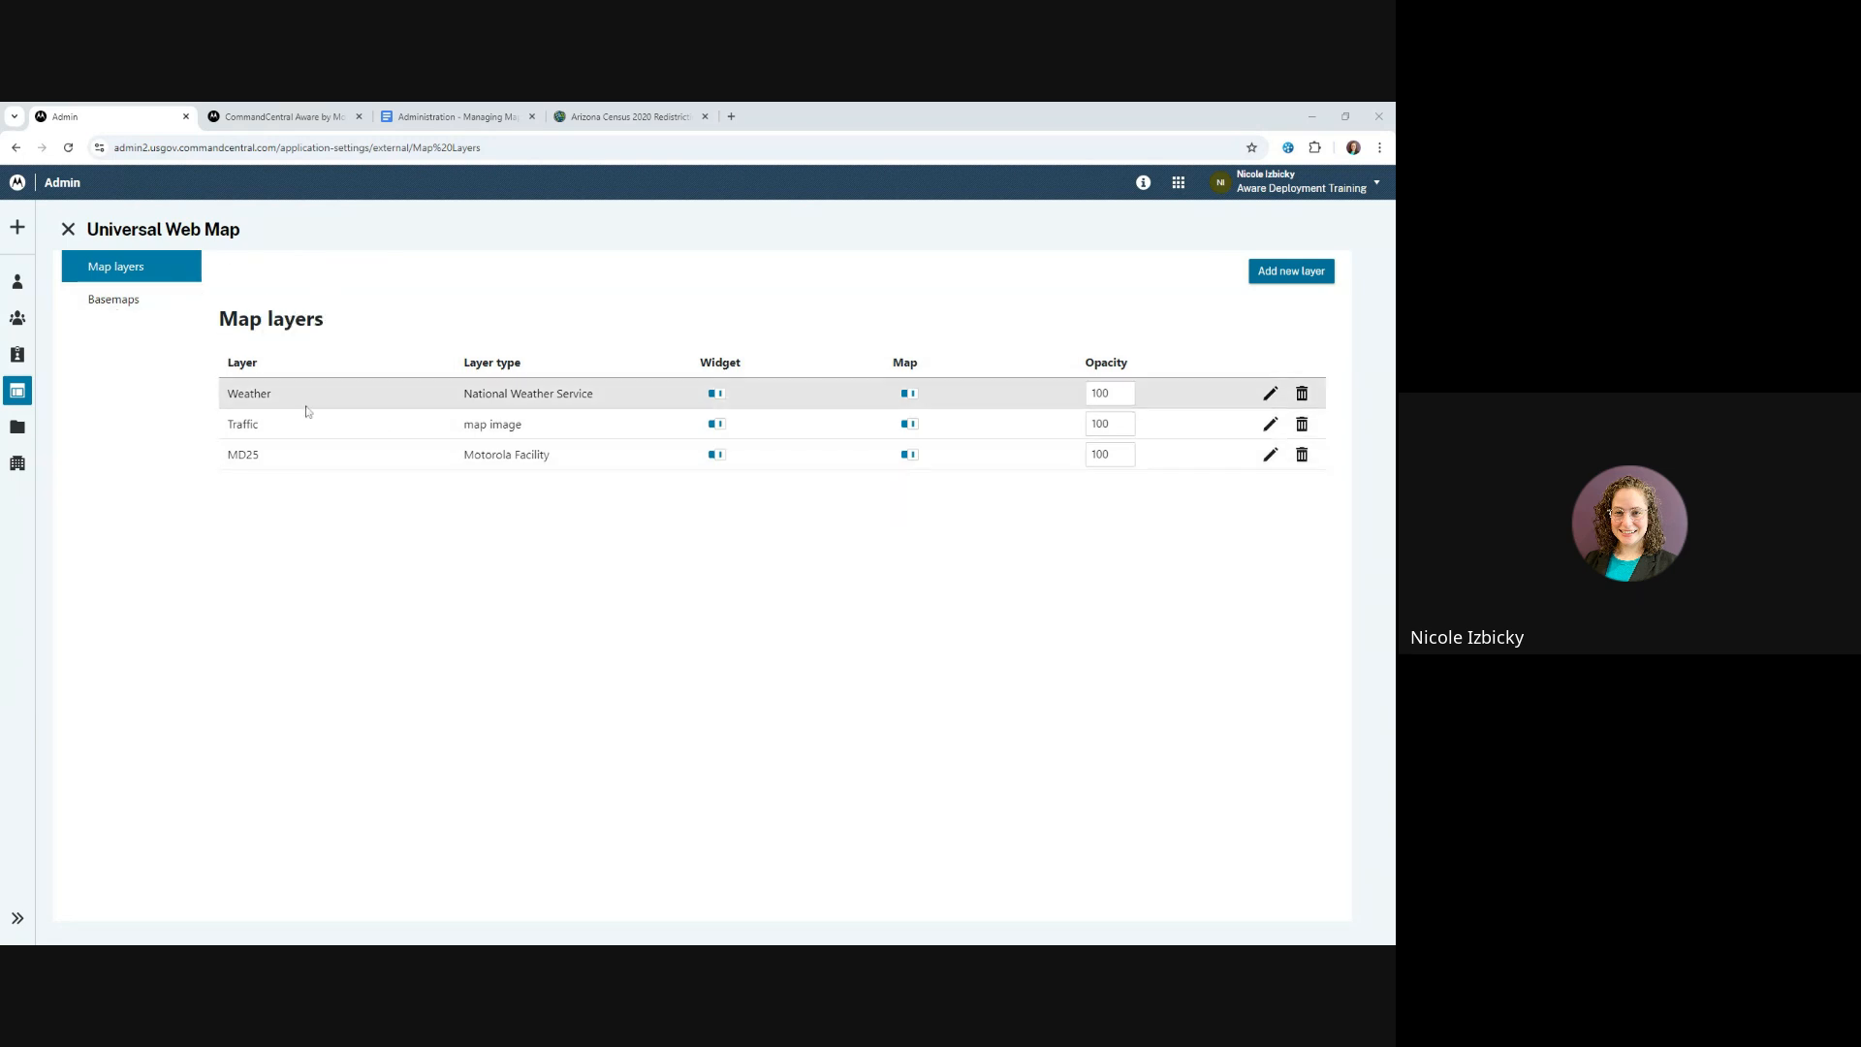
# Review the available basemaps and the form for adding one, discard the new basemap and return to the map layers
pyautogui.click(131, 304)
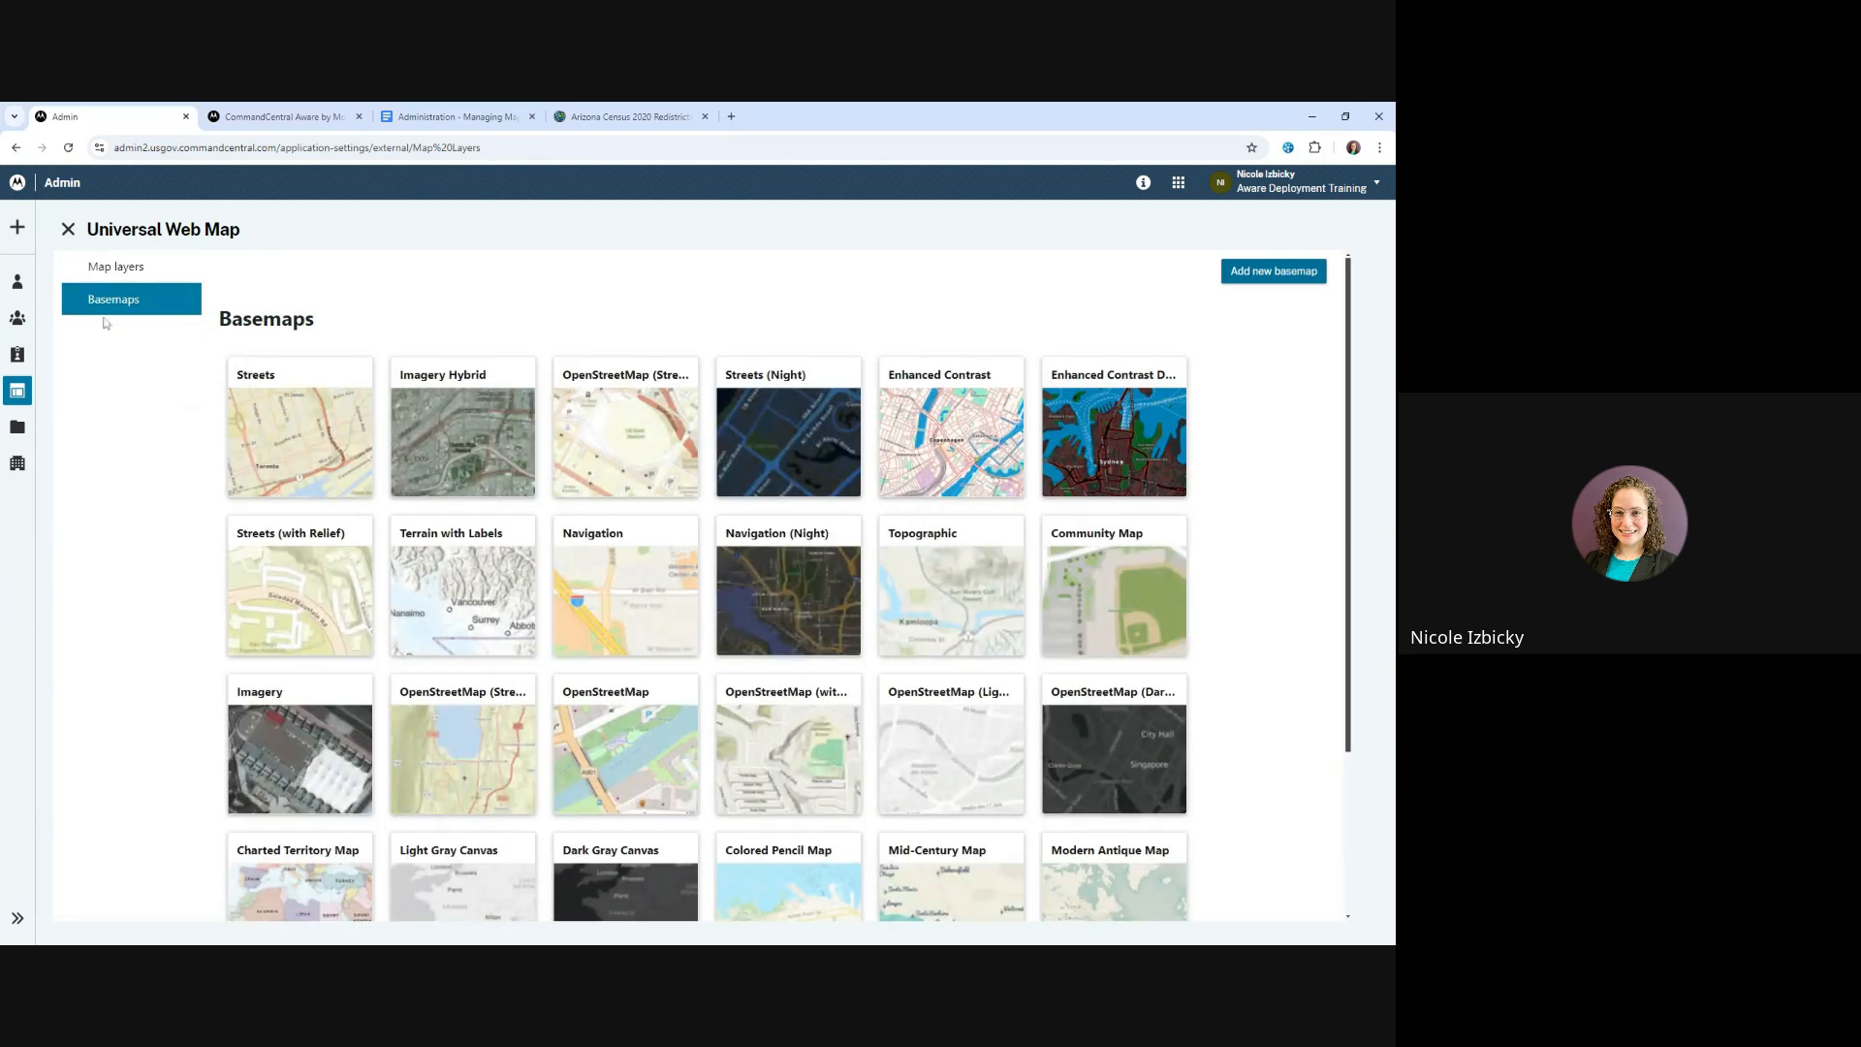
pyautogui.click(1259, 274)
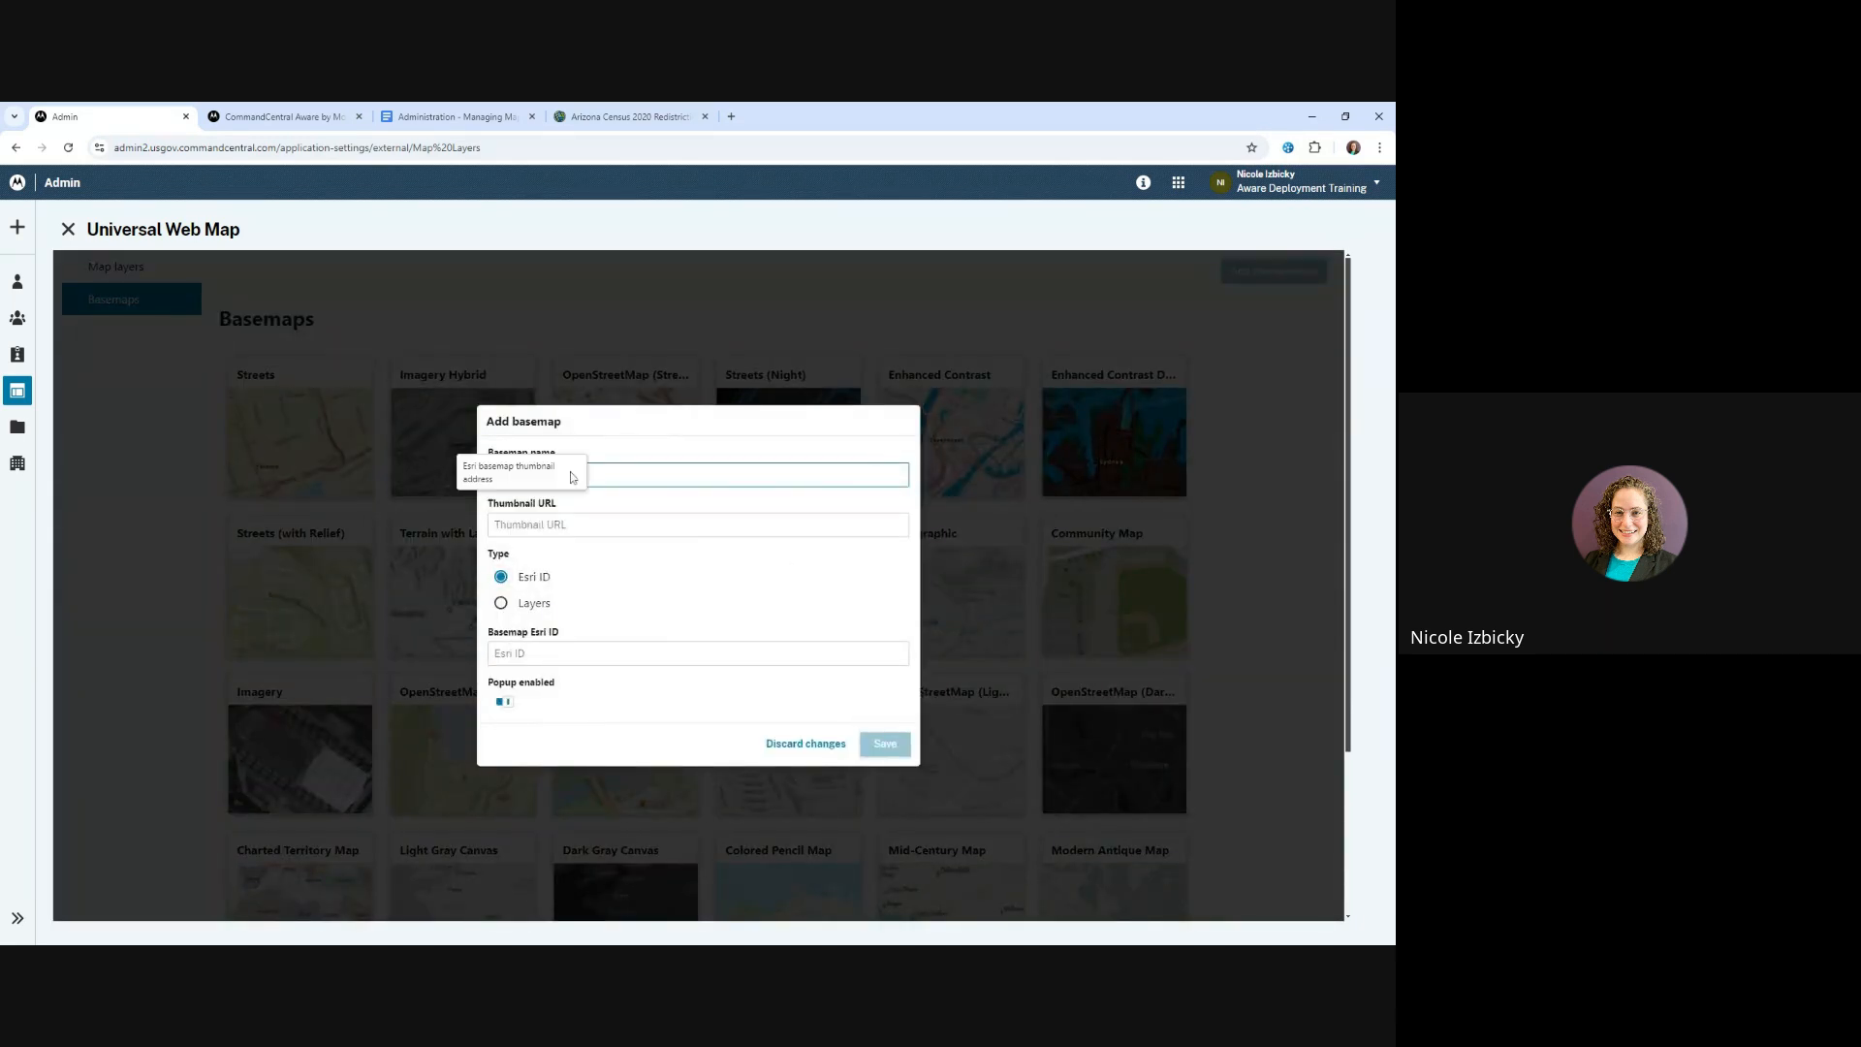
pyautogui.click(806, 743)
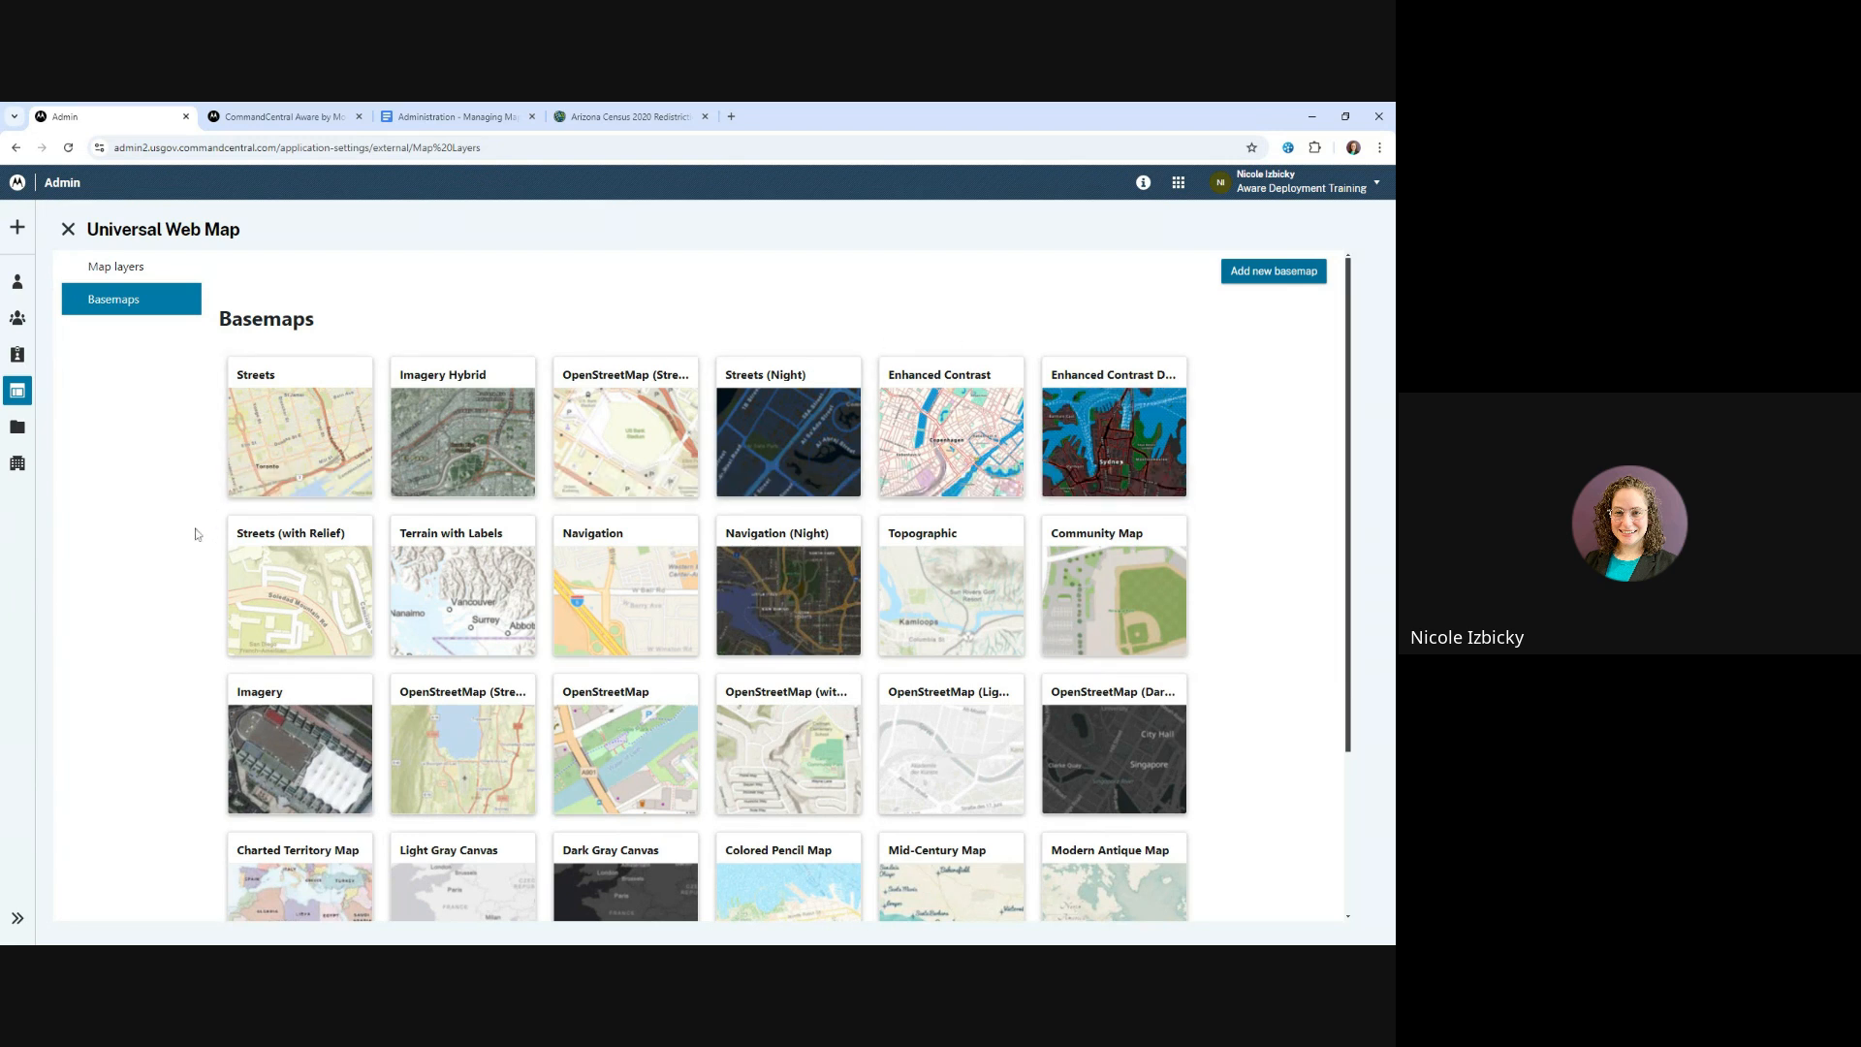
pyautogui.scroll(-3, 194, 533)
pyautogui.scroll(3, 196, 535)
pyautogui.click(110, 270)
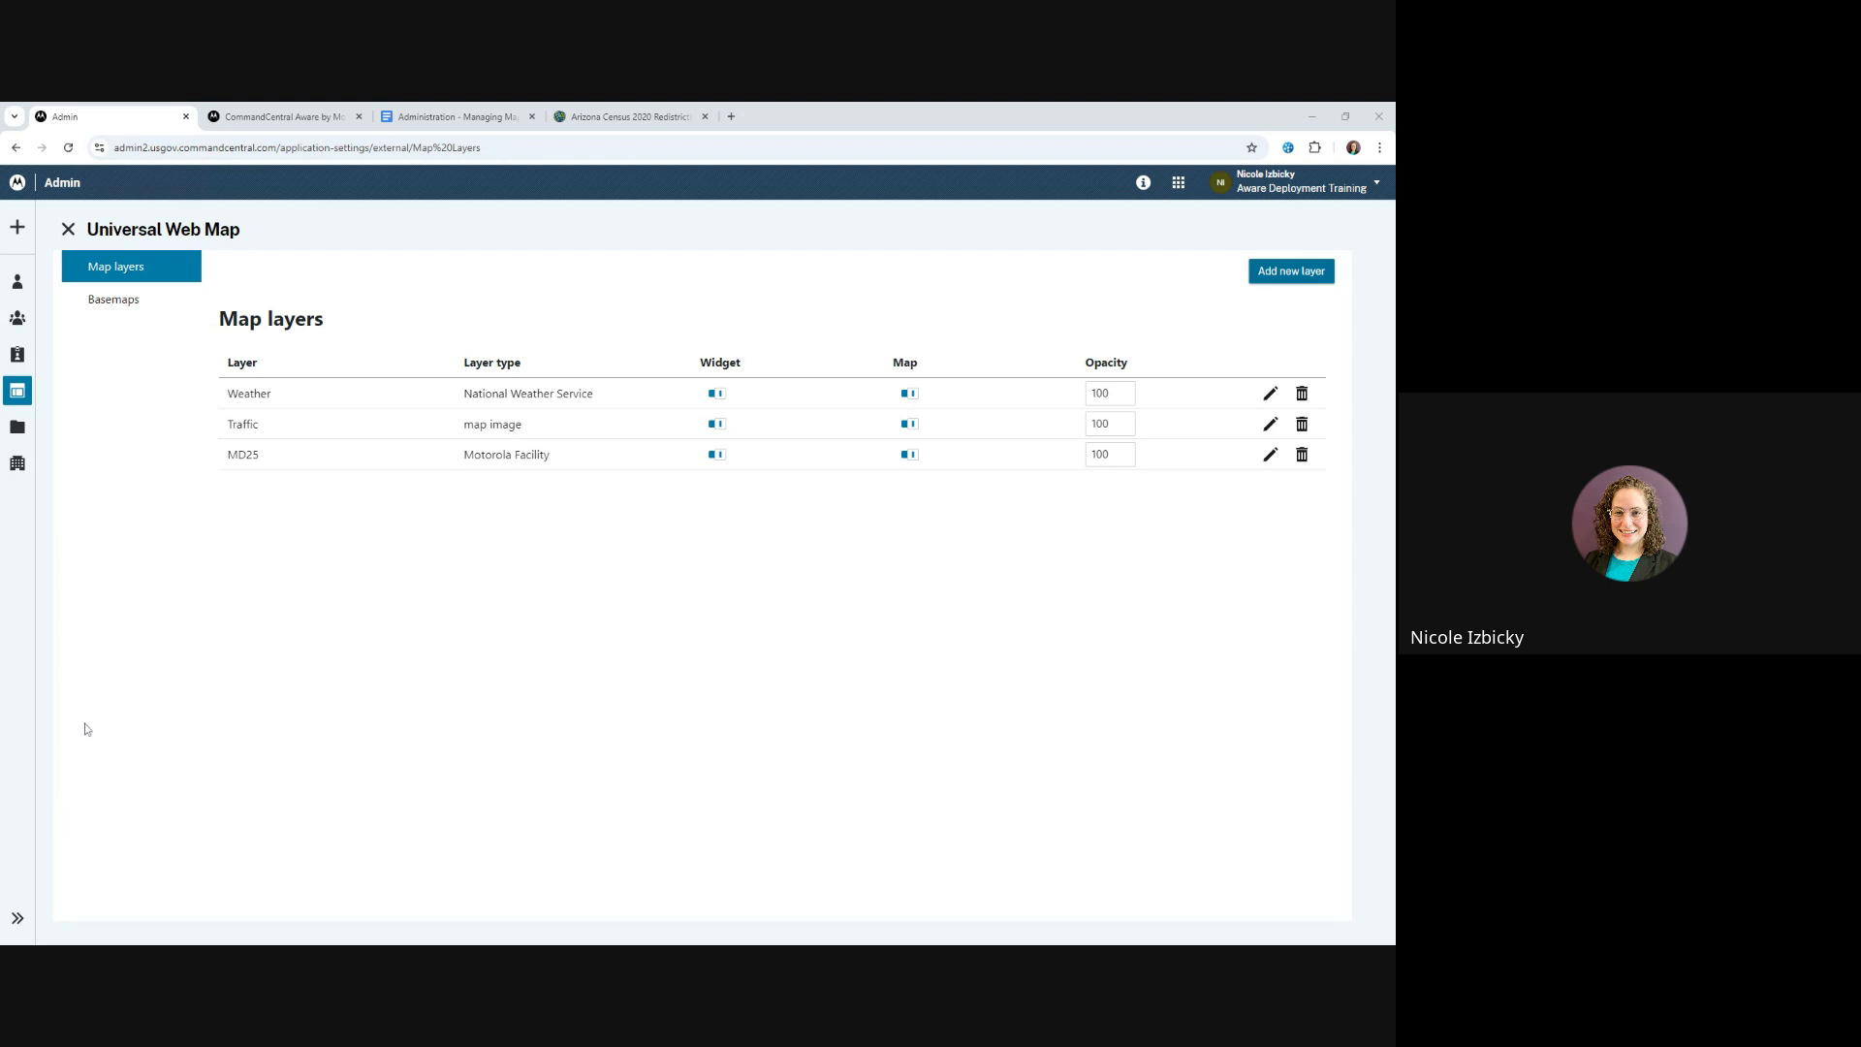
# Leave the Universal Web Map settings and open the Dispatcher user group's Universal Web Map settings
pyautogui.click(75, 233)
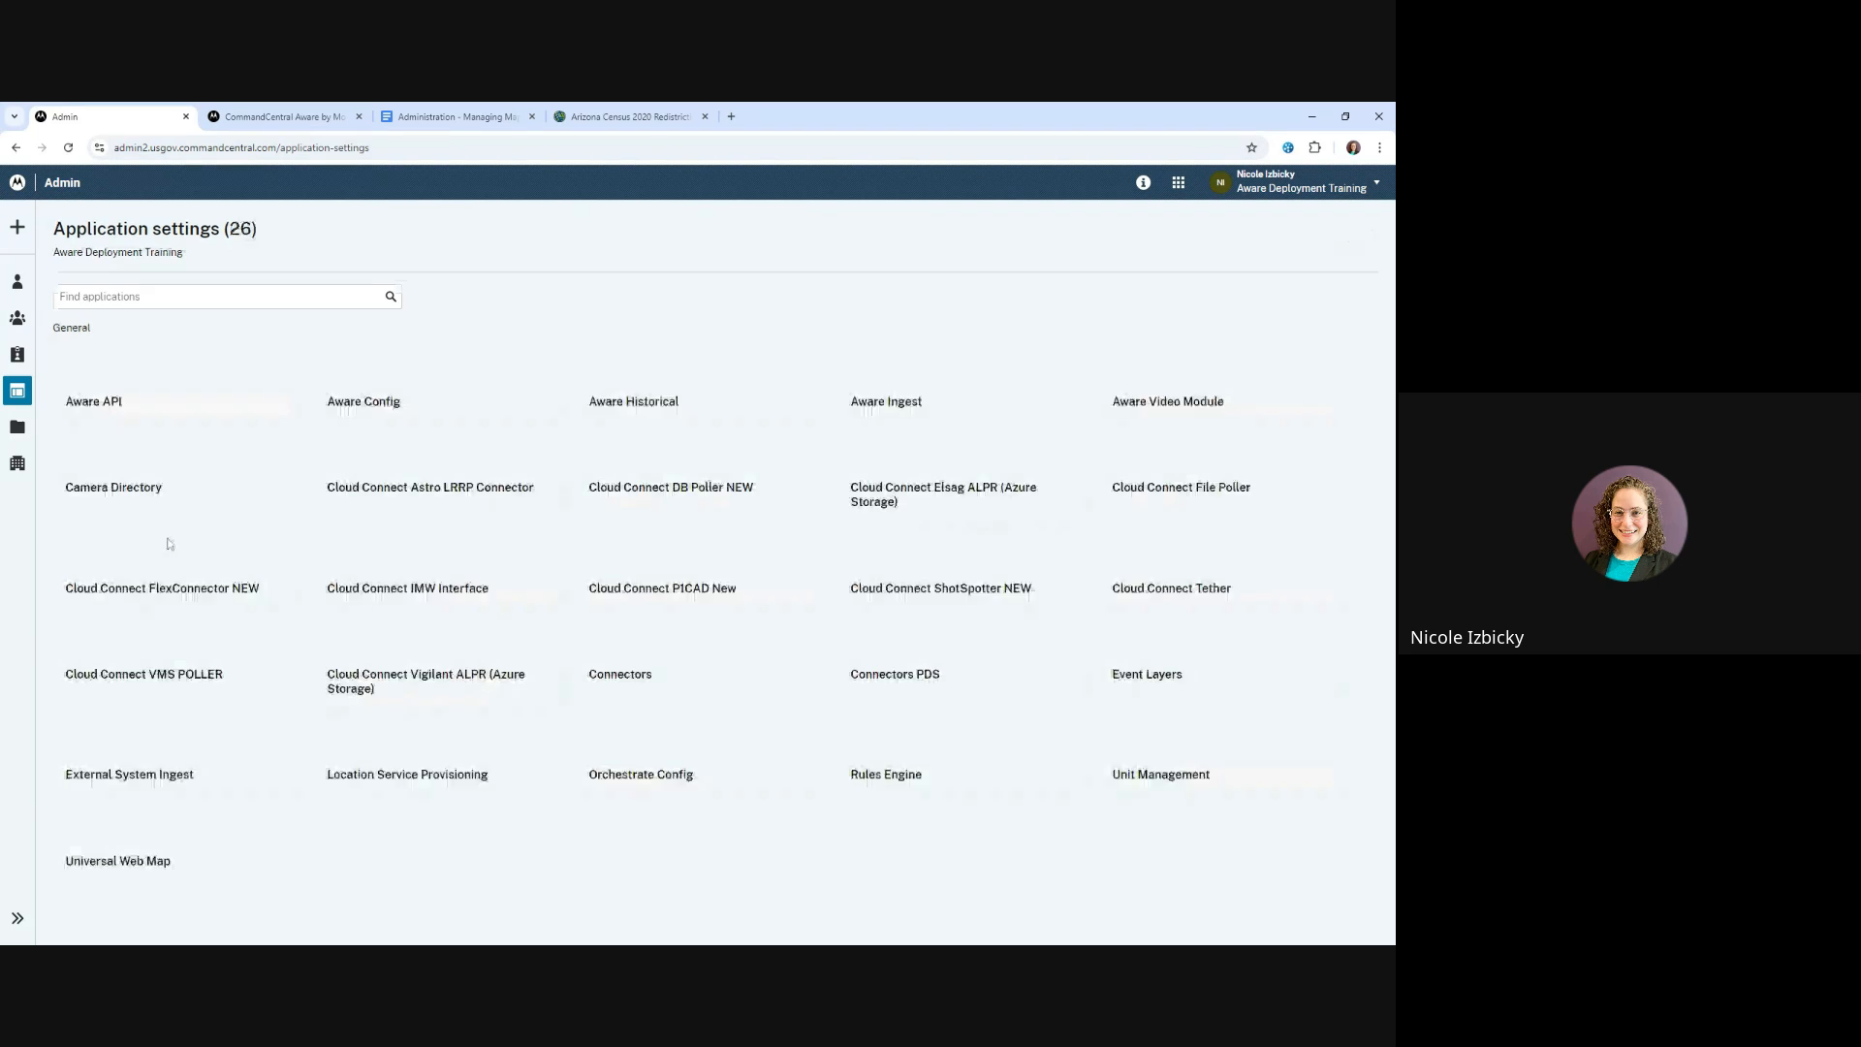
pyautogui.click(17, 918)
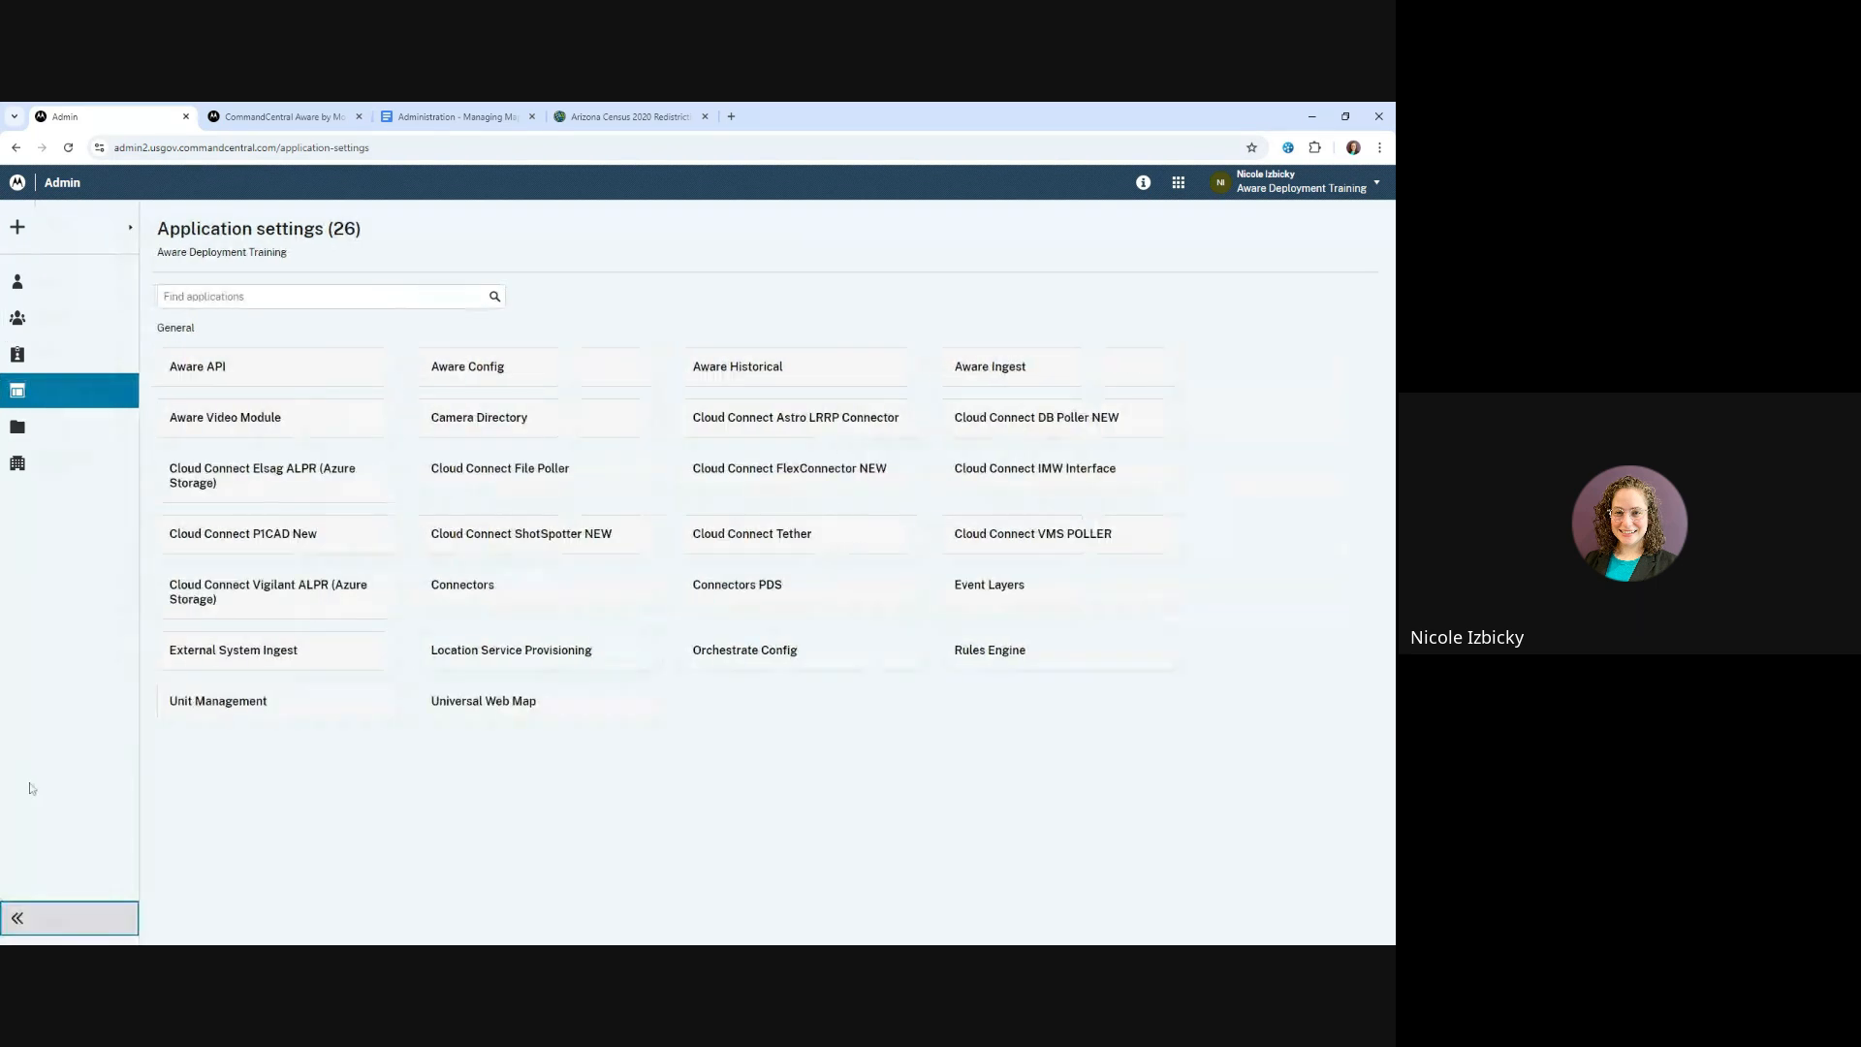
pyautogui.click(52, 320)
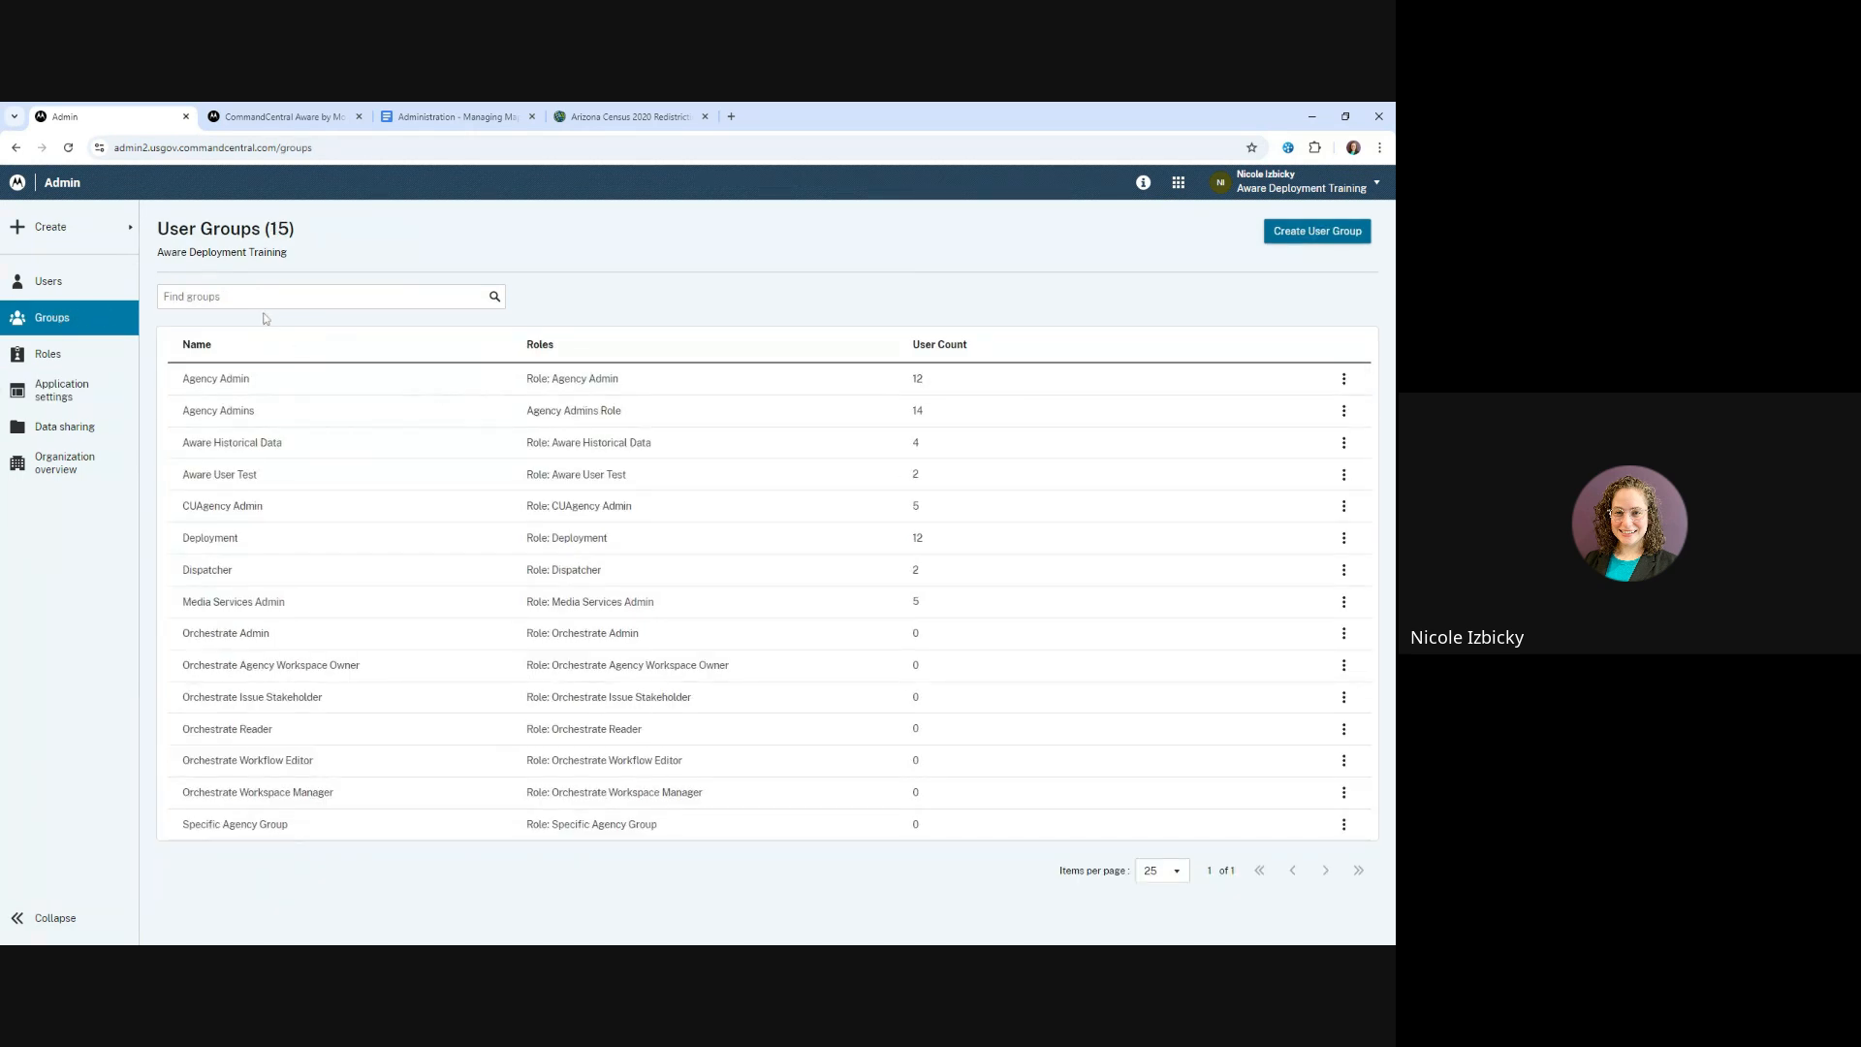
pyautogui.click(258, 580)
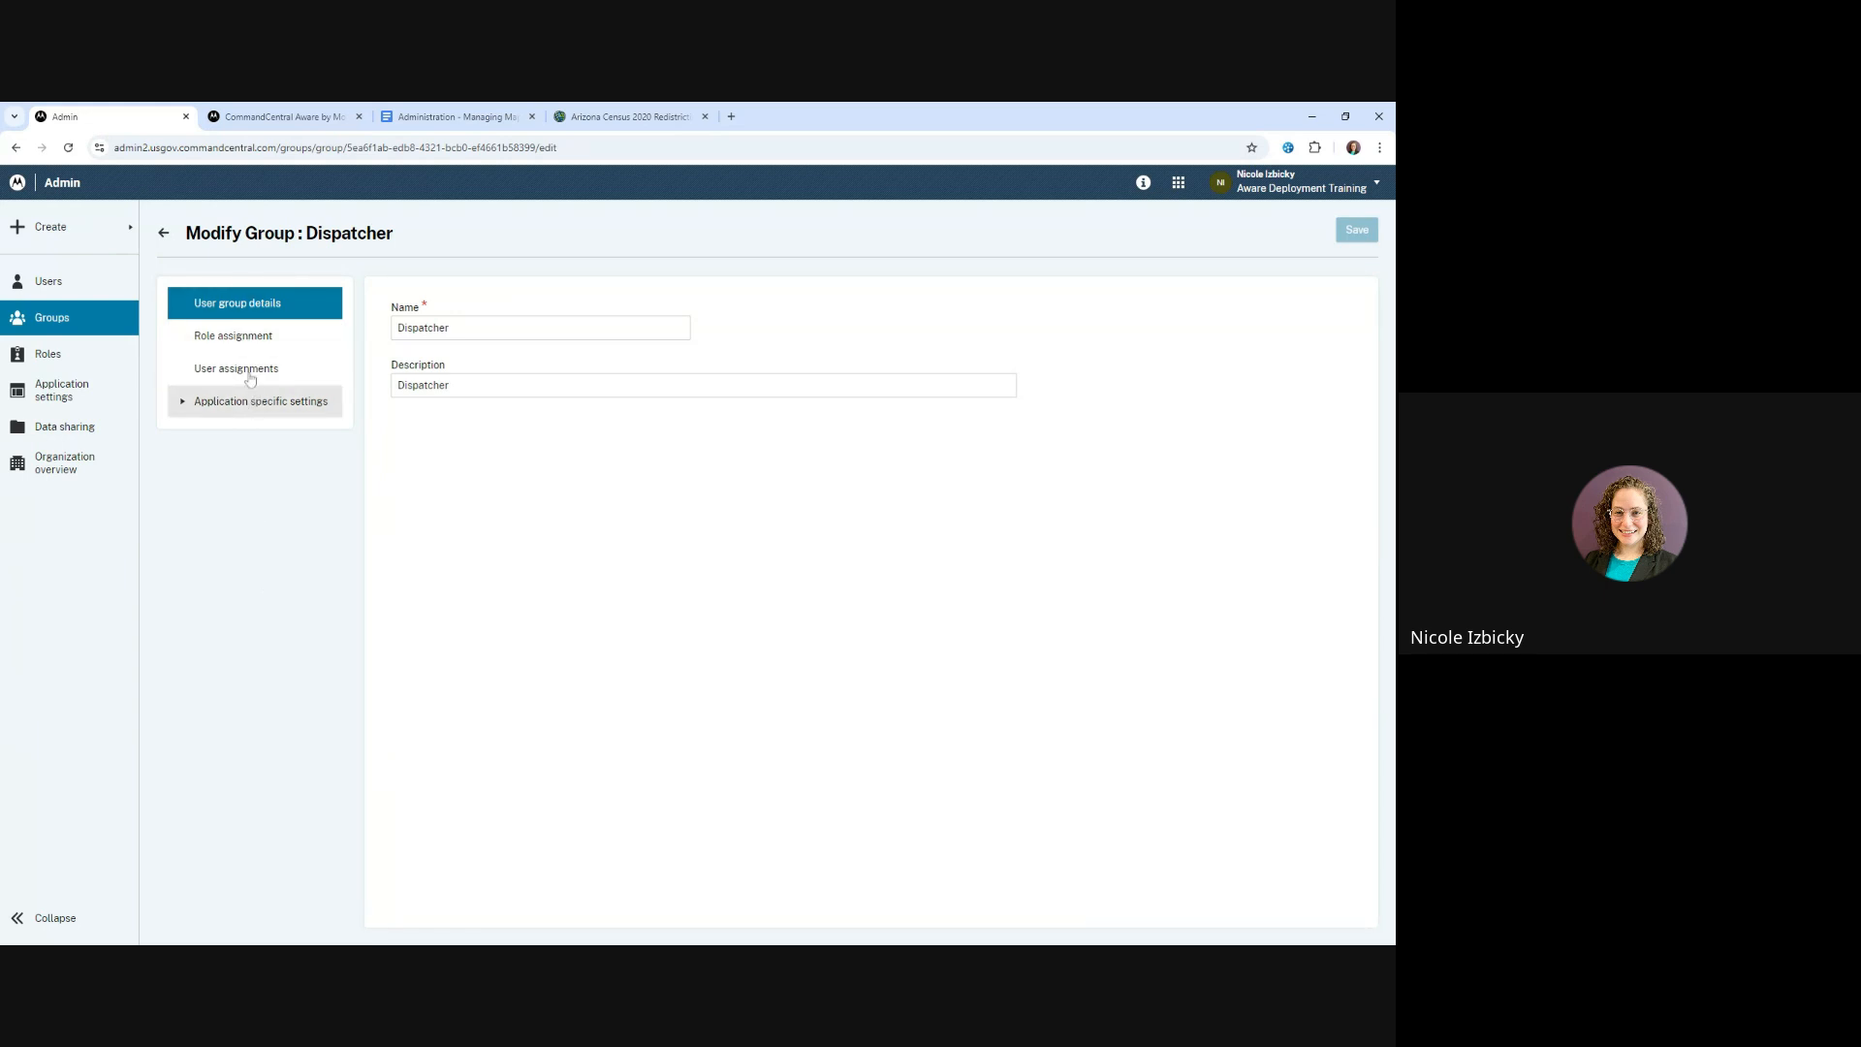
pyautogui.click(188, 405)
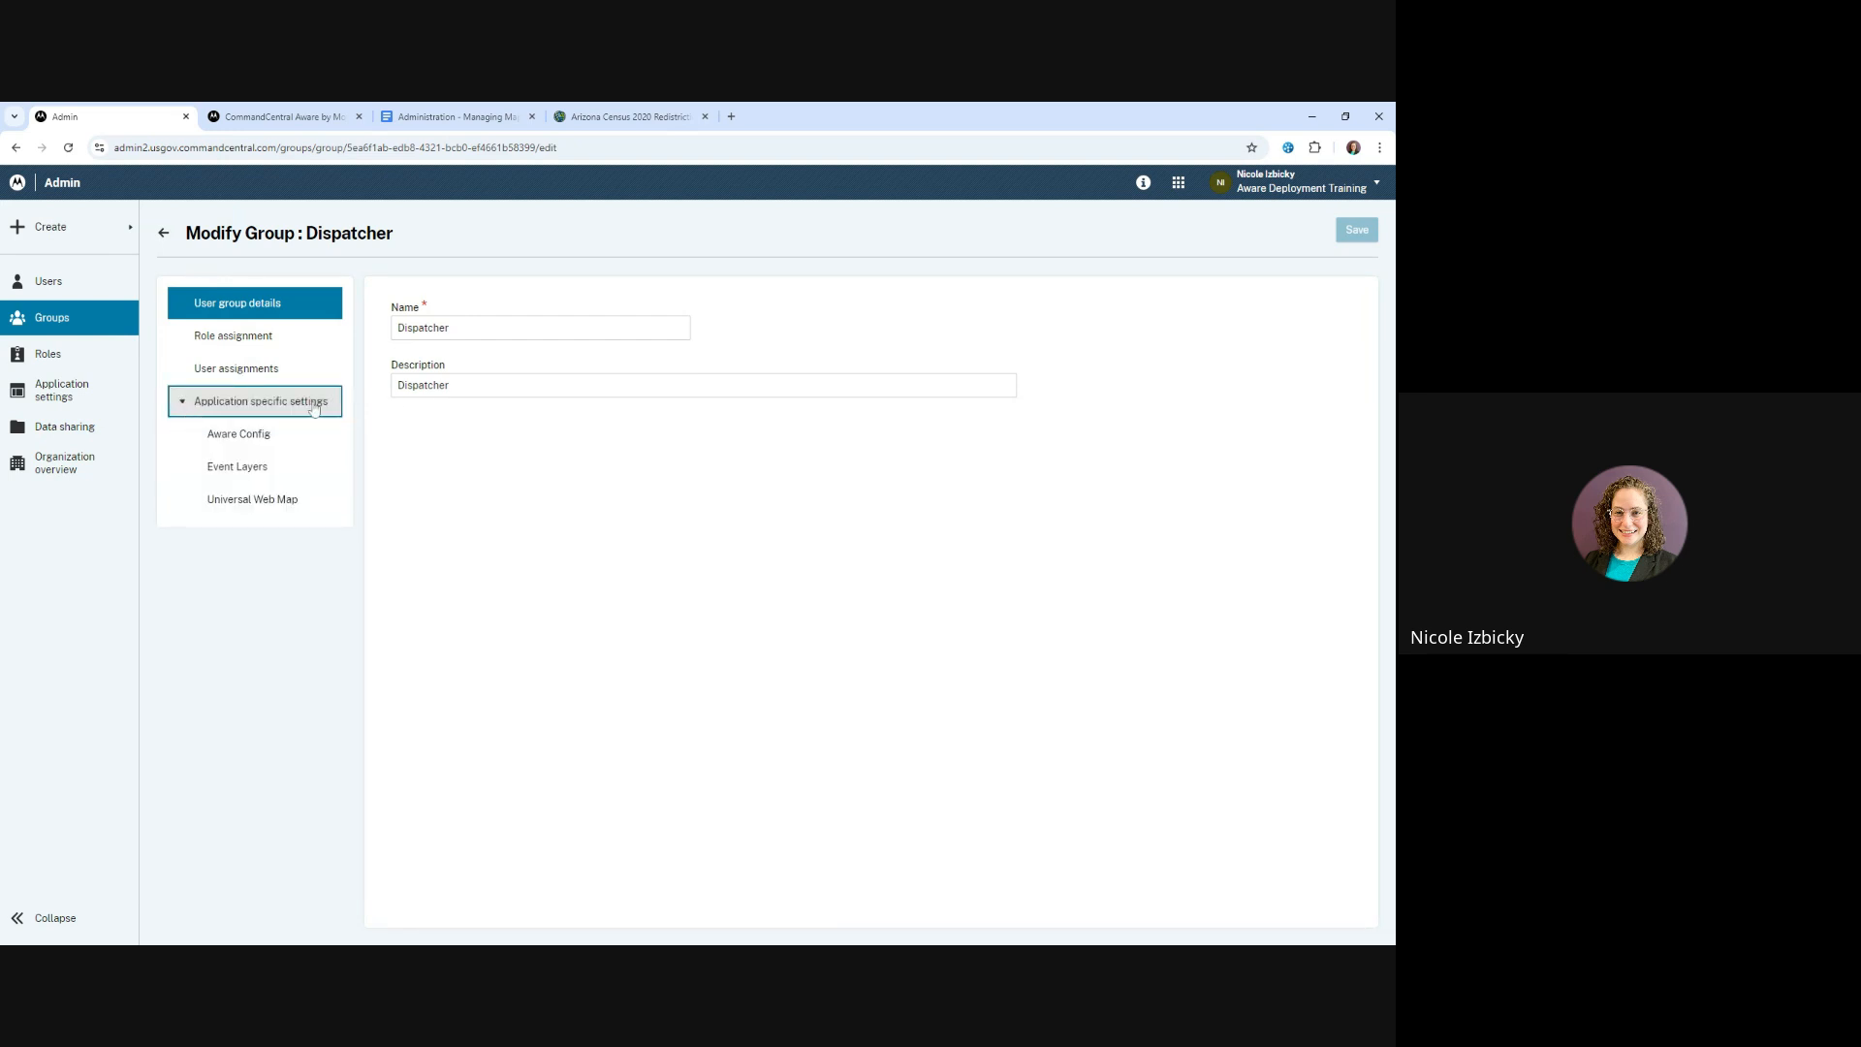
pyautogui.click(262, 499)
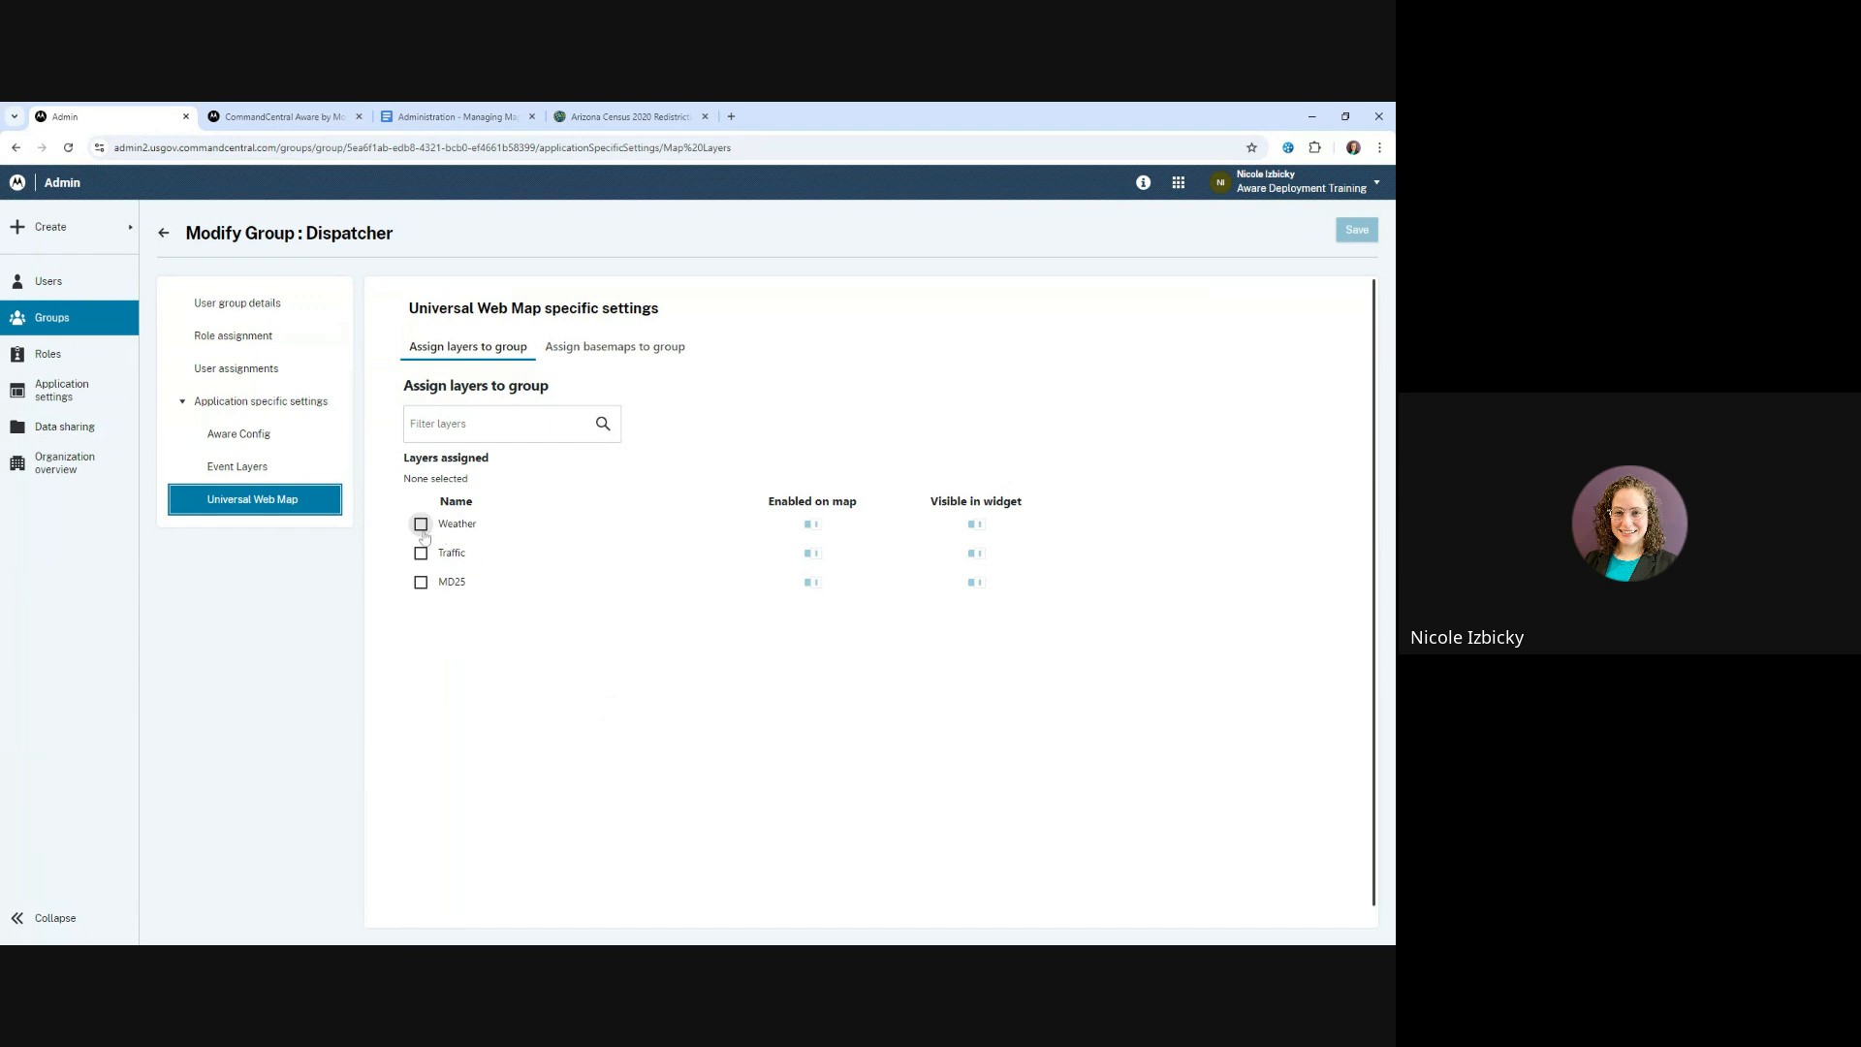
# Examine the basemaps that can be assigned to the Dispatcher group, then go back to the user groups list
pyautogui.click(618, 349)
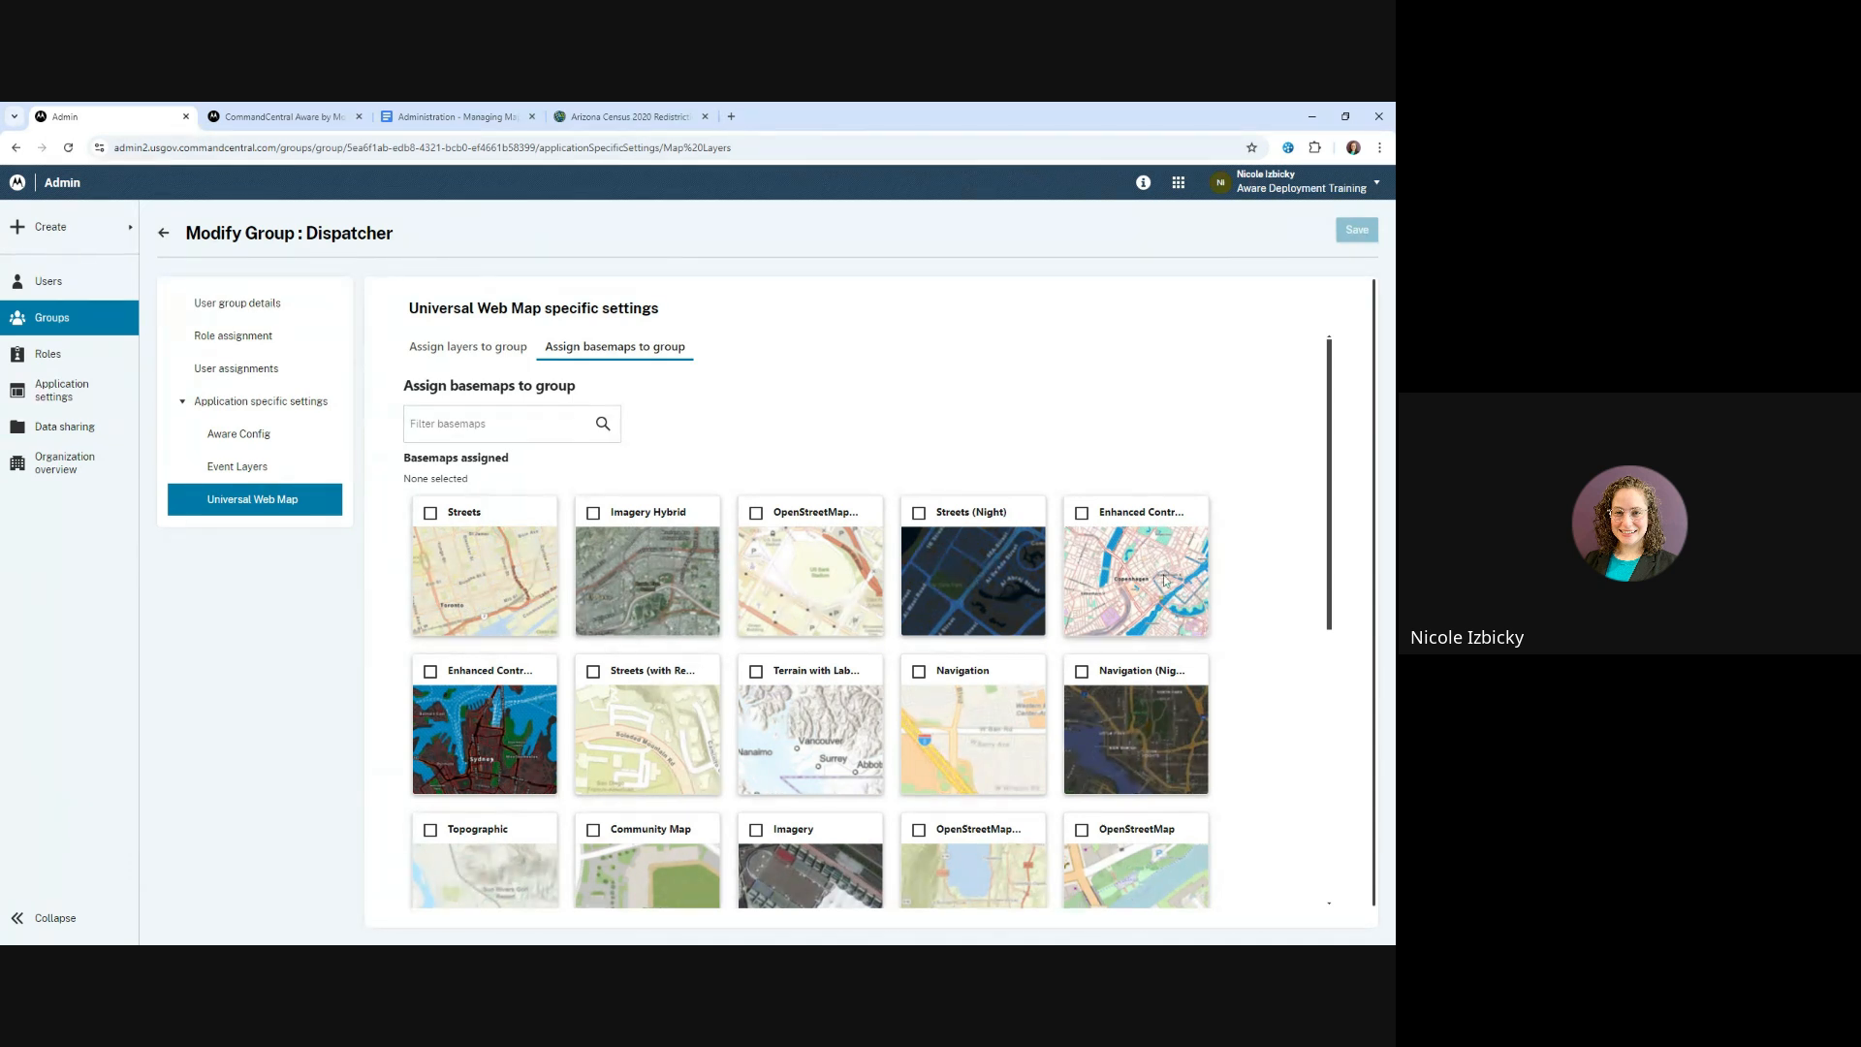
pyautogui.scroll(-3, 441, 705)
pyautogui.scroll(-2, 441, 705)
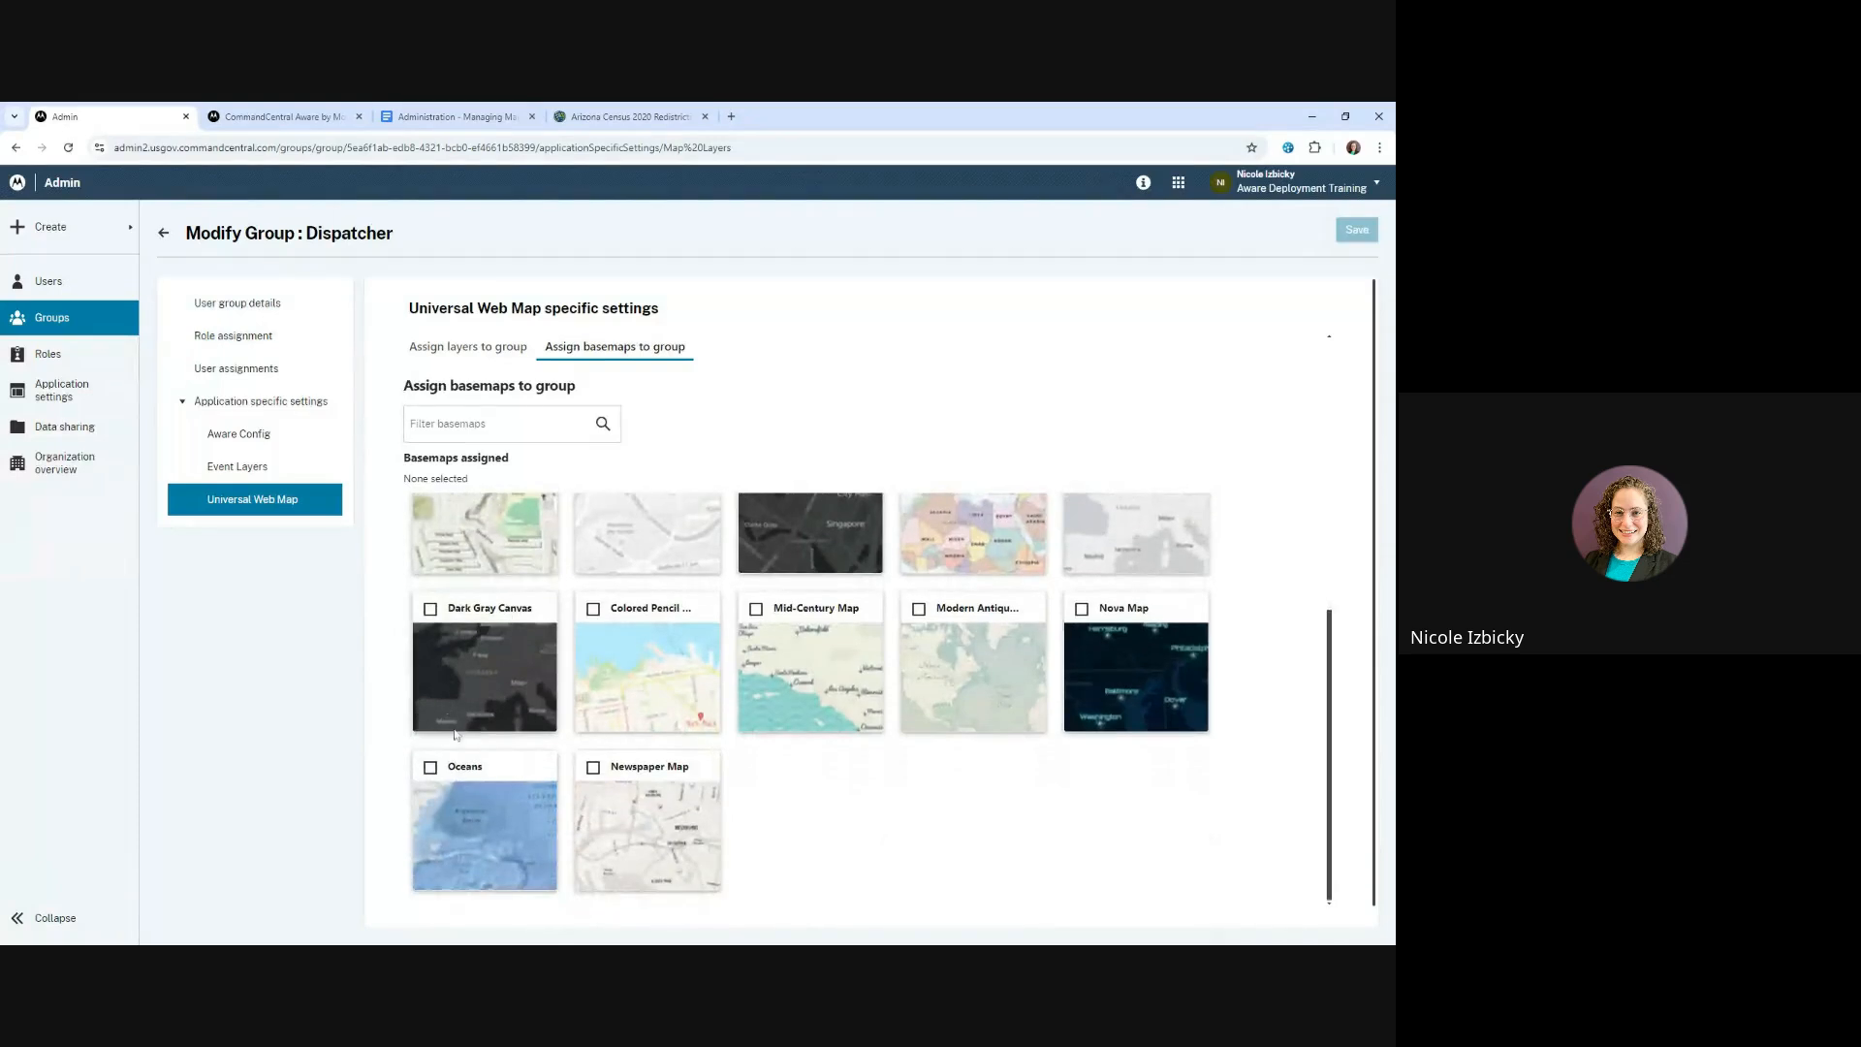
pyautogui.scroll(5, 441, 708)
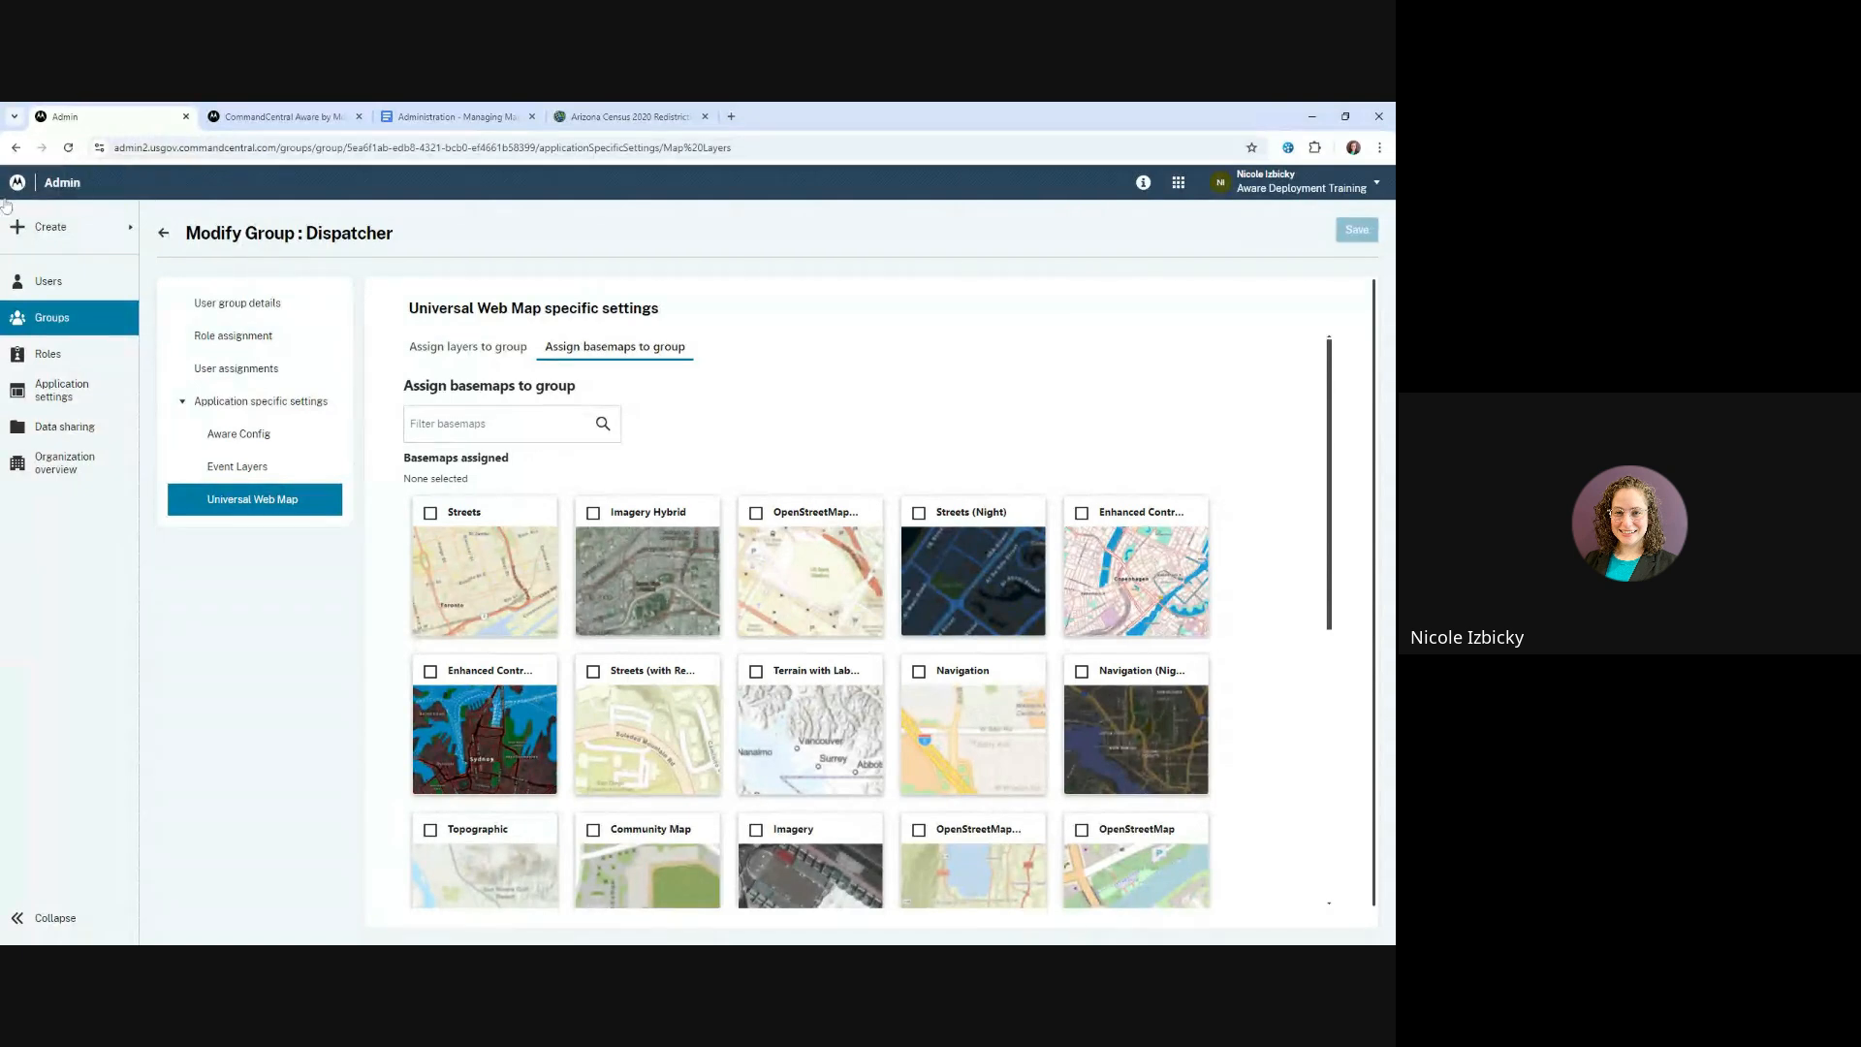
pyautogui.click(164, 234)
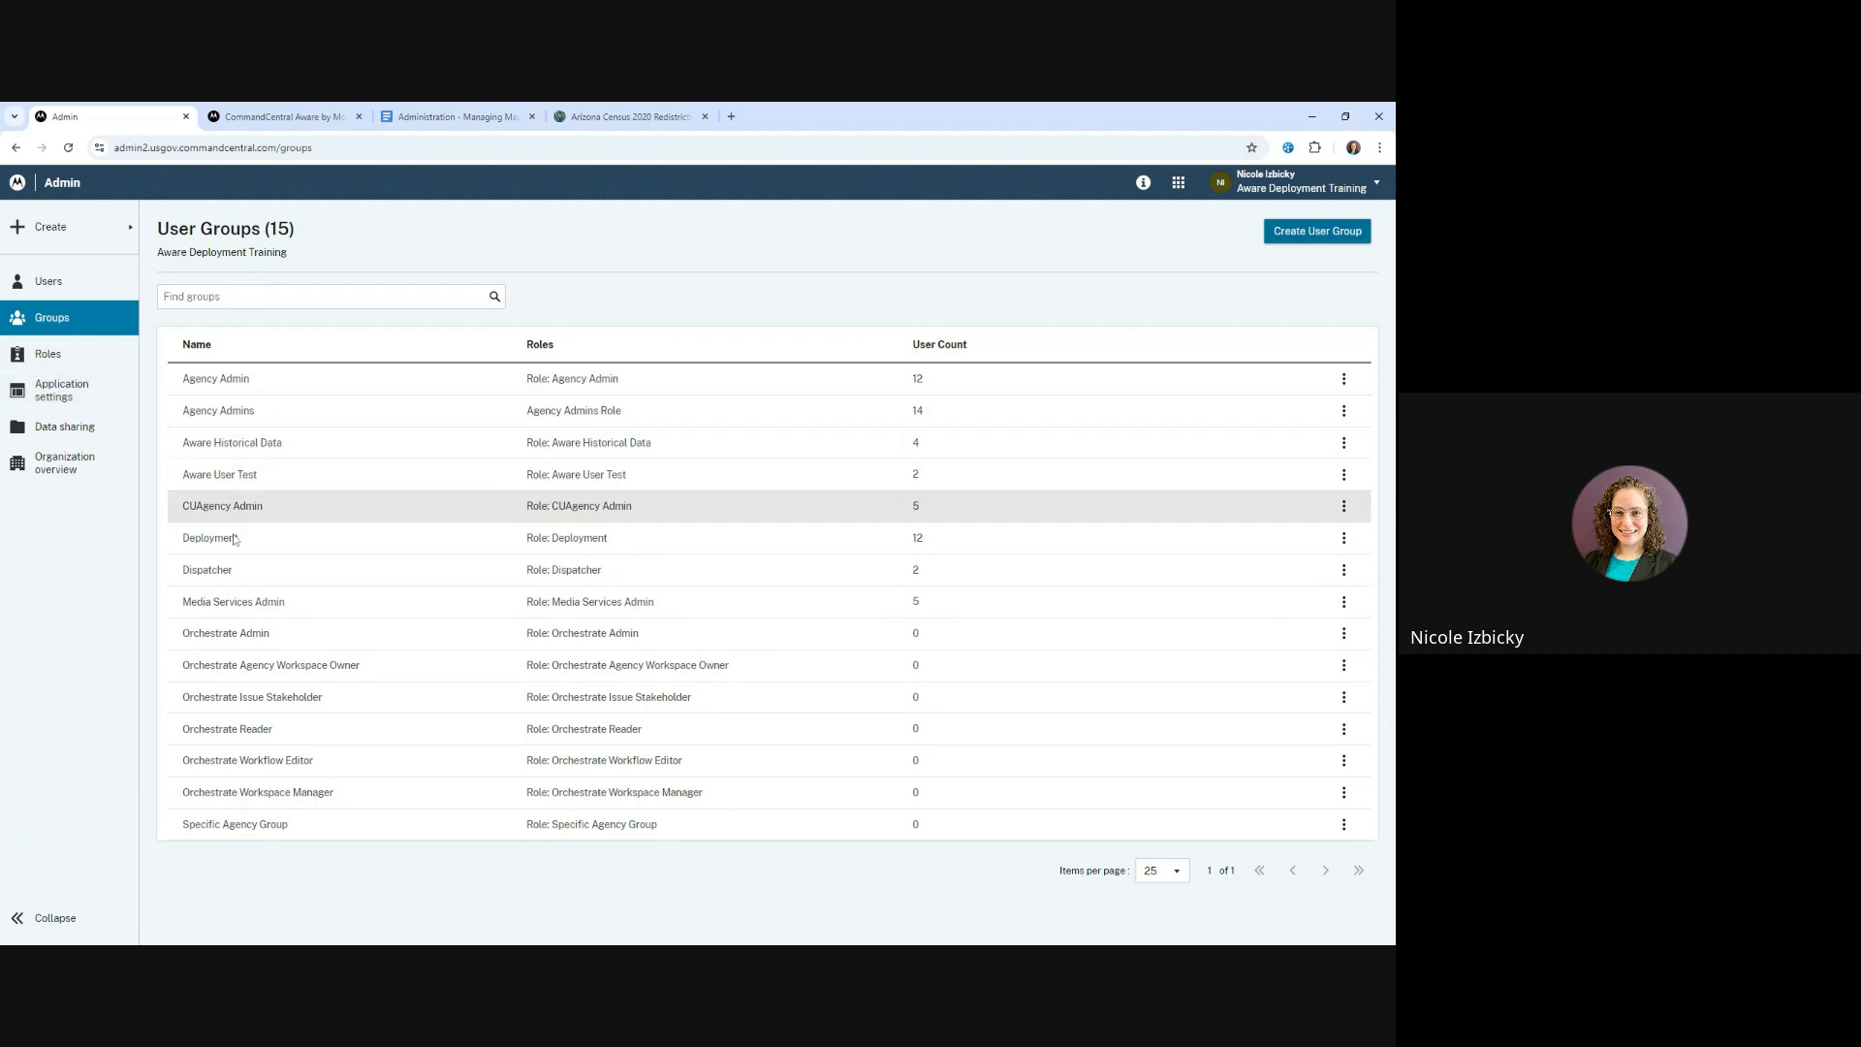
# Reopen the Dispatcher group, check its Universal Web Map layer assignments and return to the user groups list
pyautogui.click(225, 570)
pyautogui.click(230, 403)
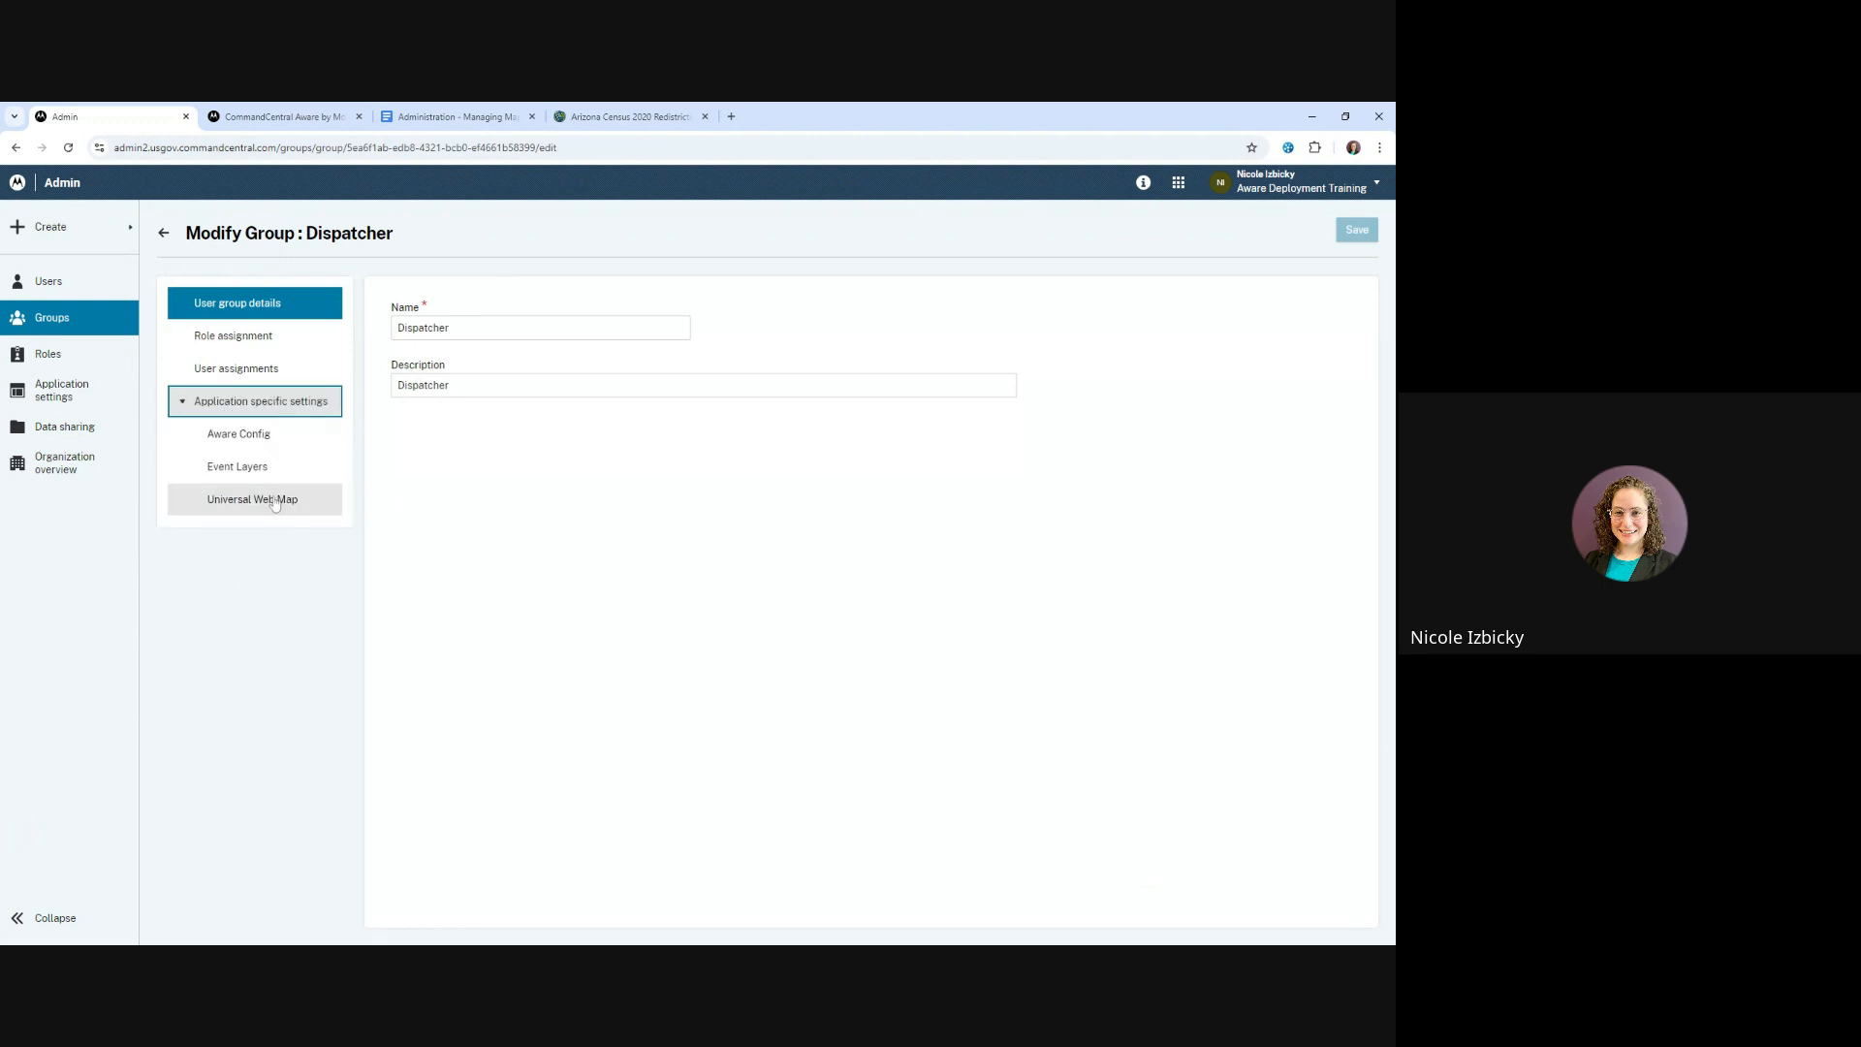
pyautogui.click(275, 501)
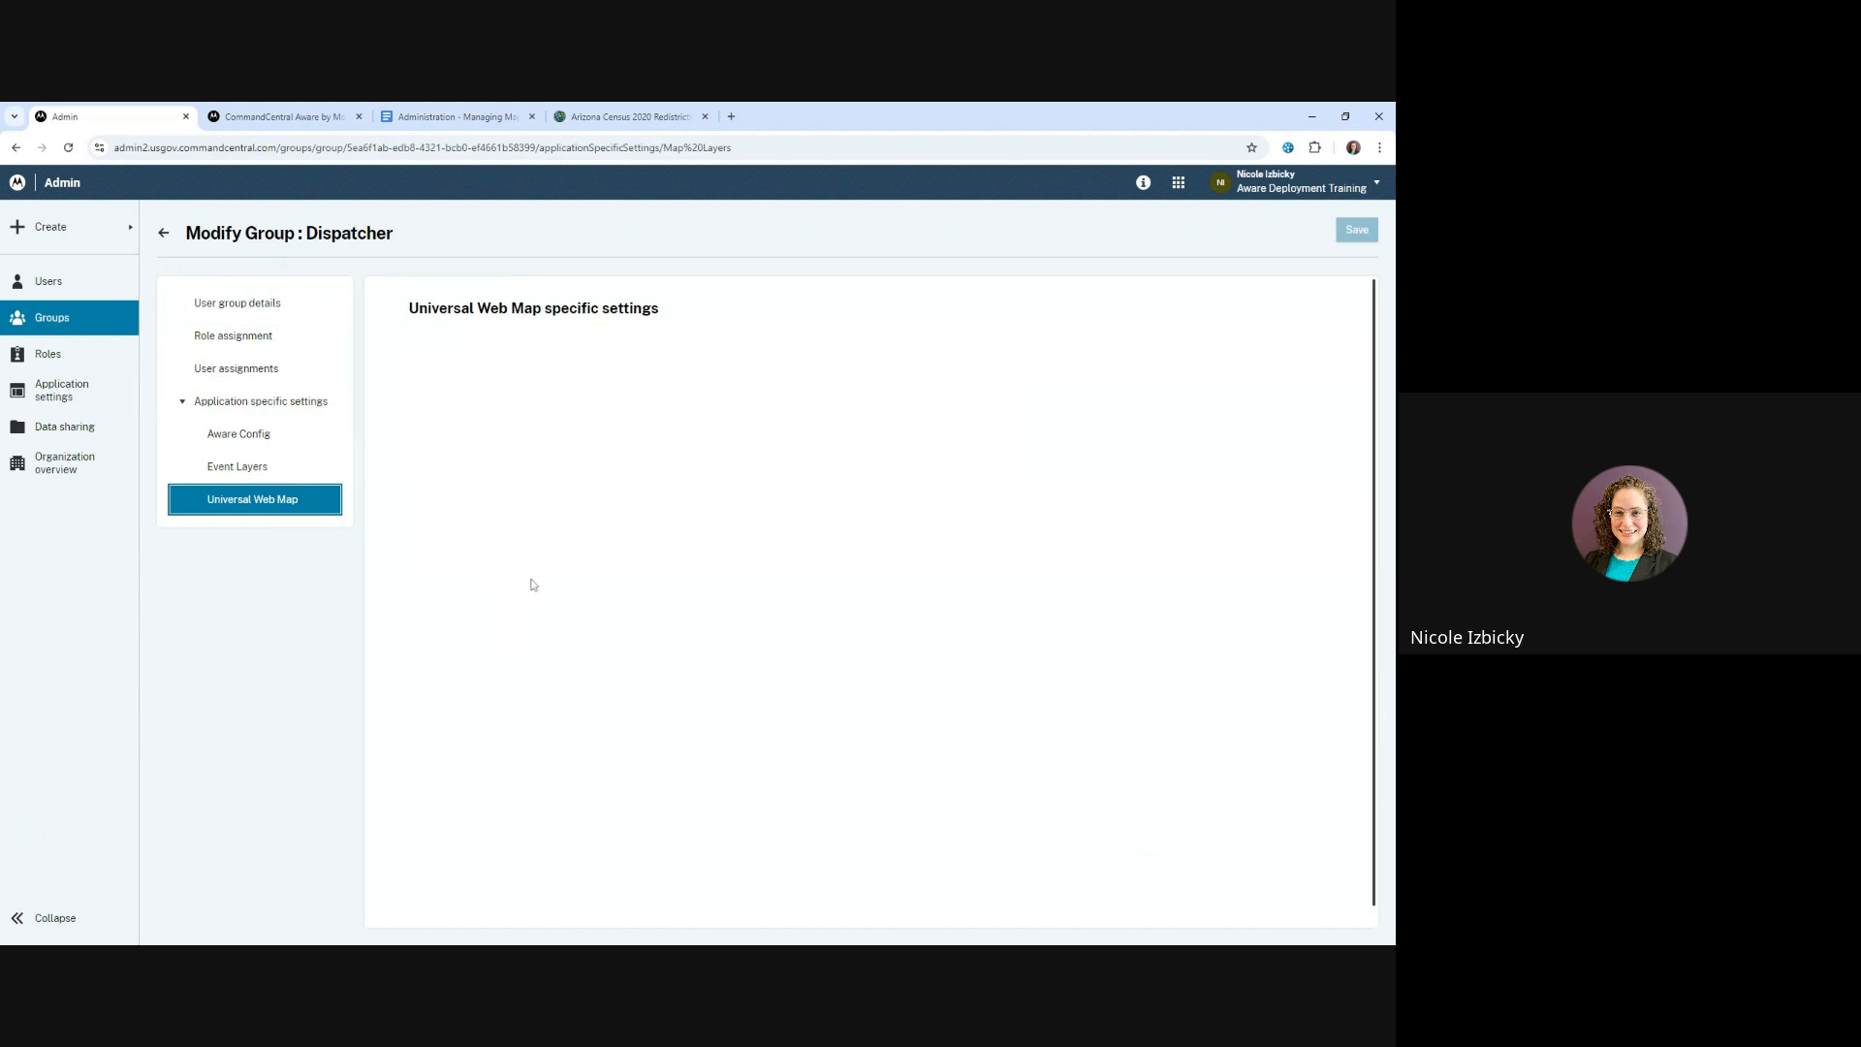
pyautogui.click(167, 233)
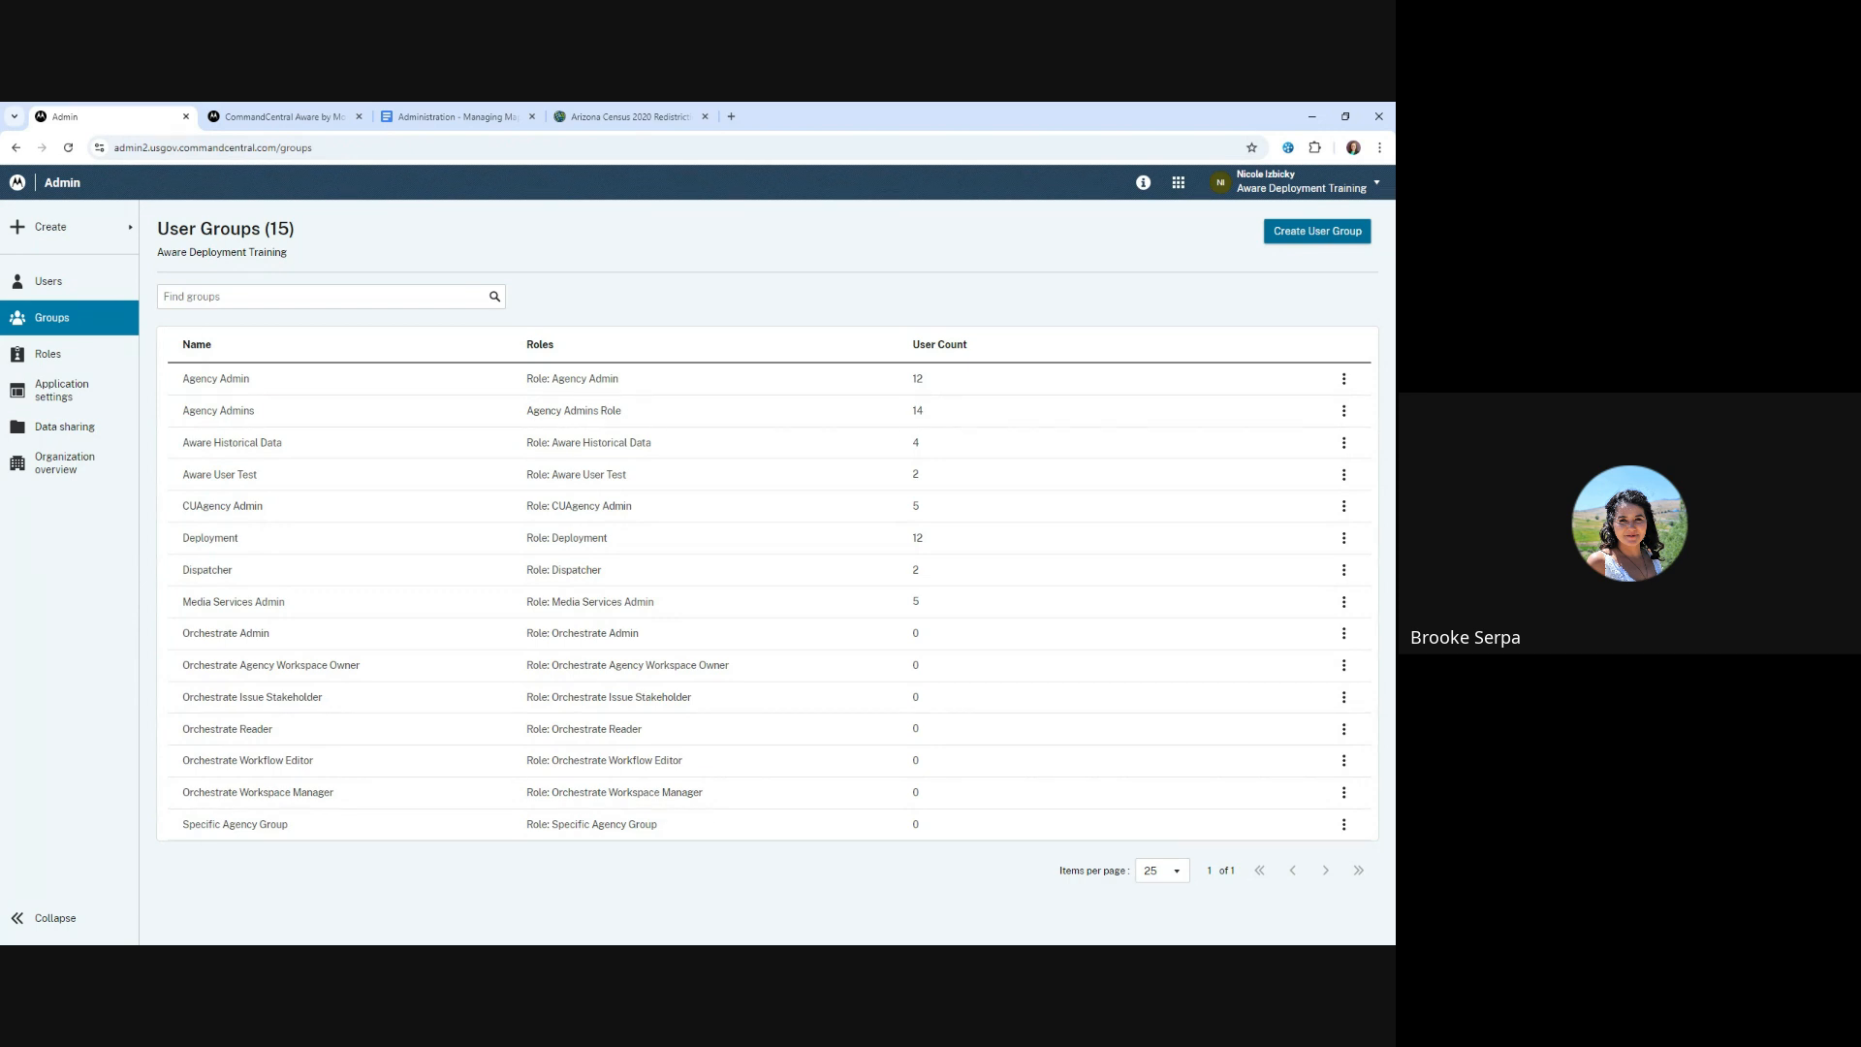
# Switch to CommandCentral Aware, show the map's layer list and check the account options
pyautogui.click(291, 118)
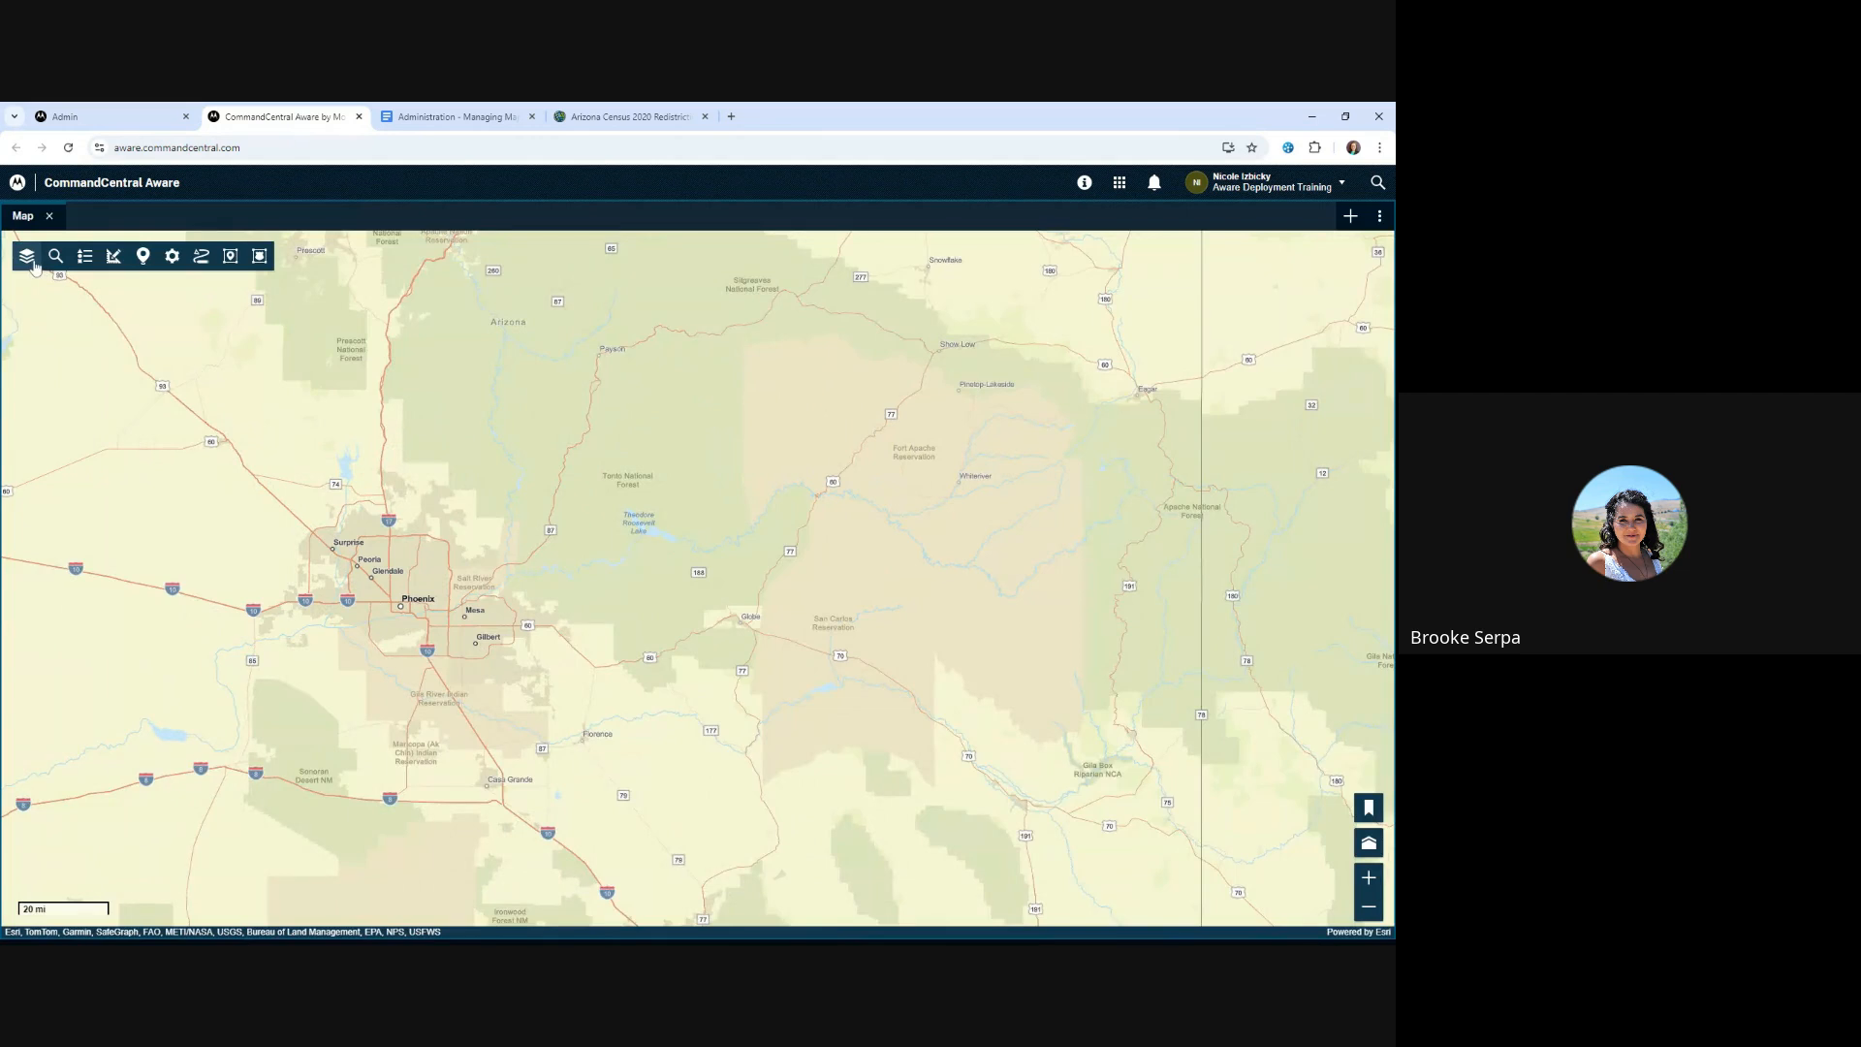
pyautogui.click(27, 256)
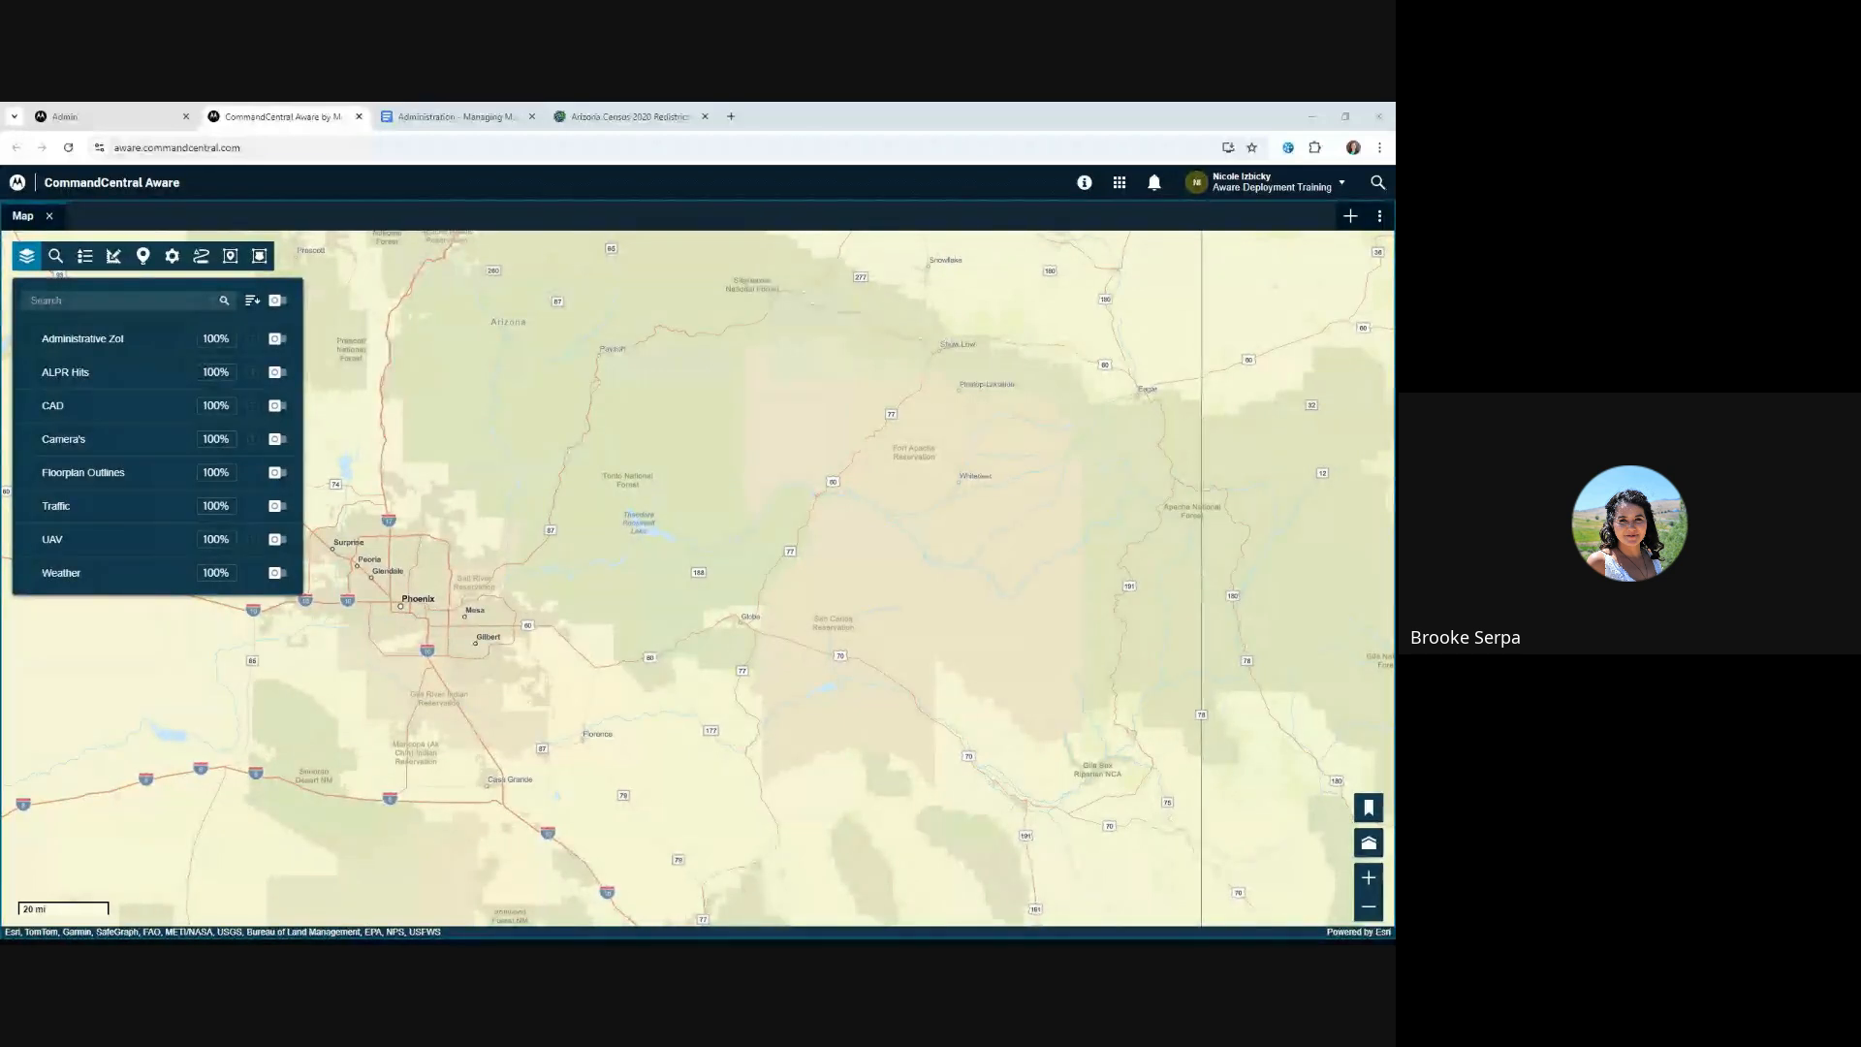
pyautogui.click(1343, 188)
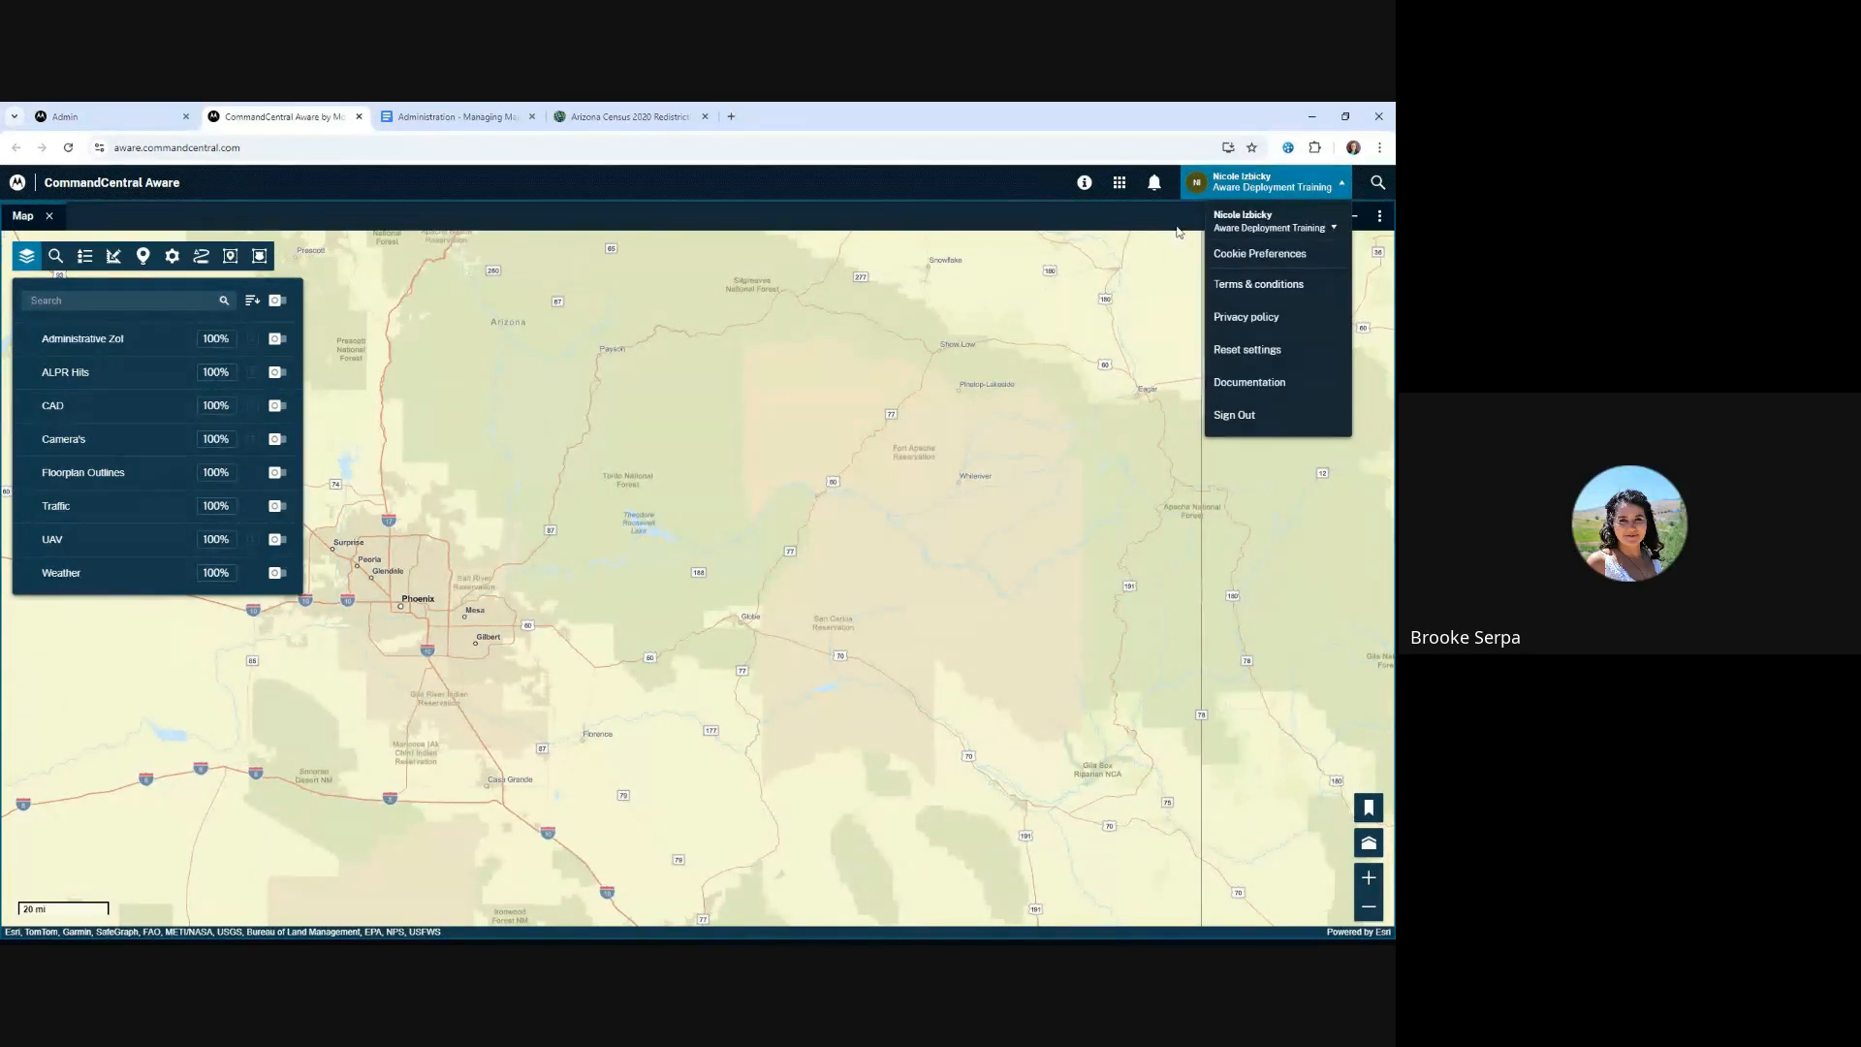
pyautogui.click(1234, 195)
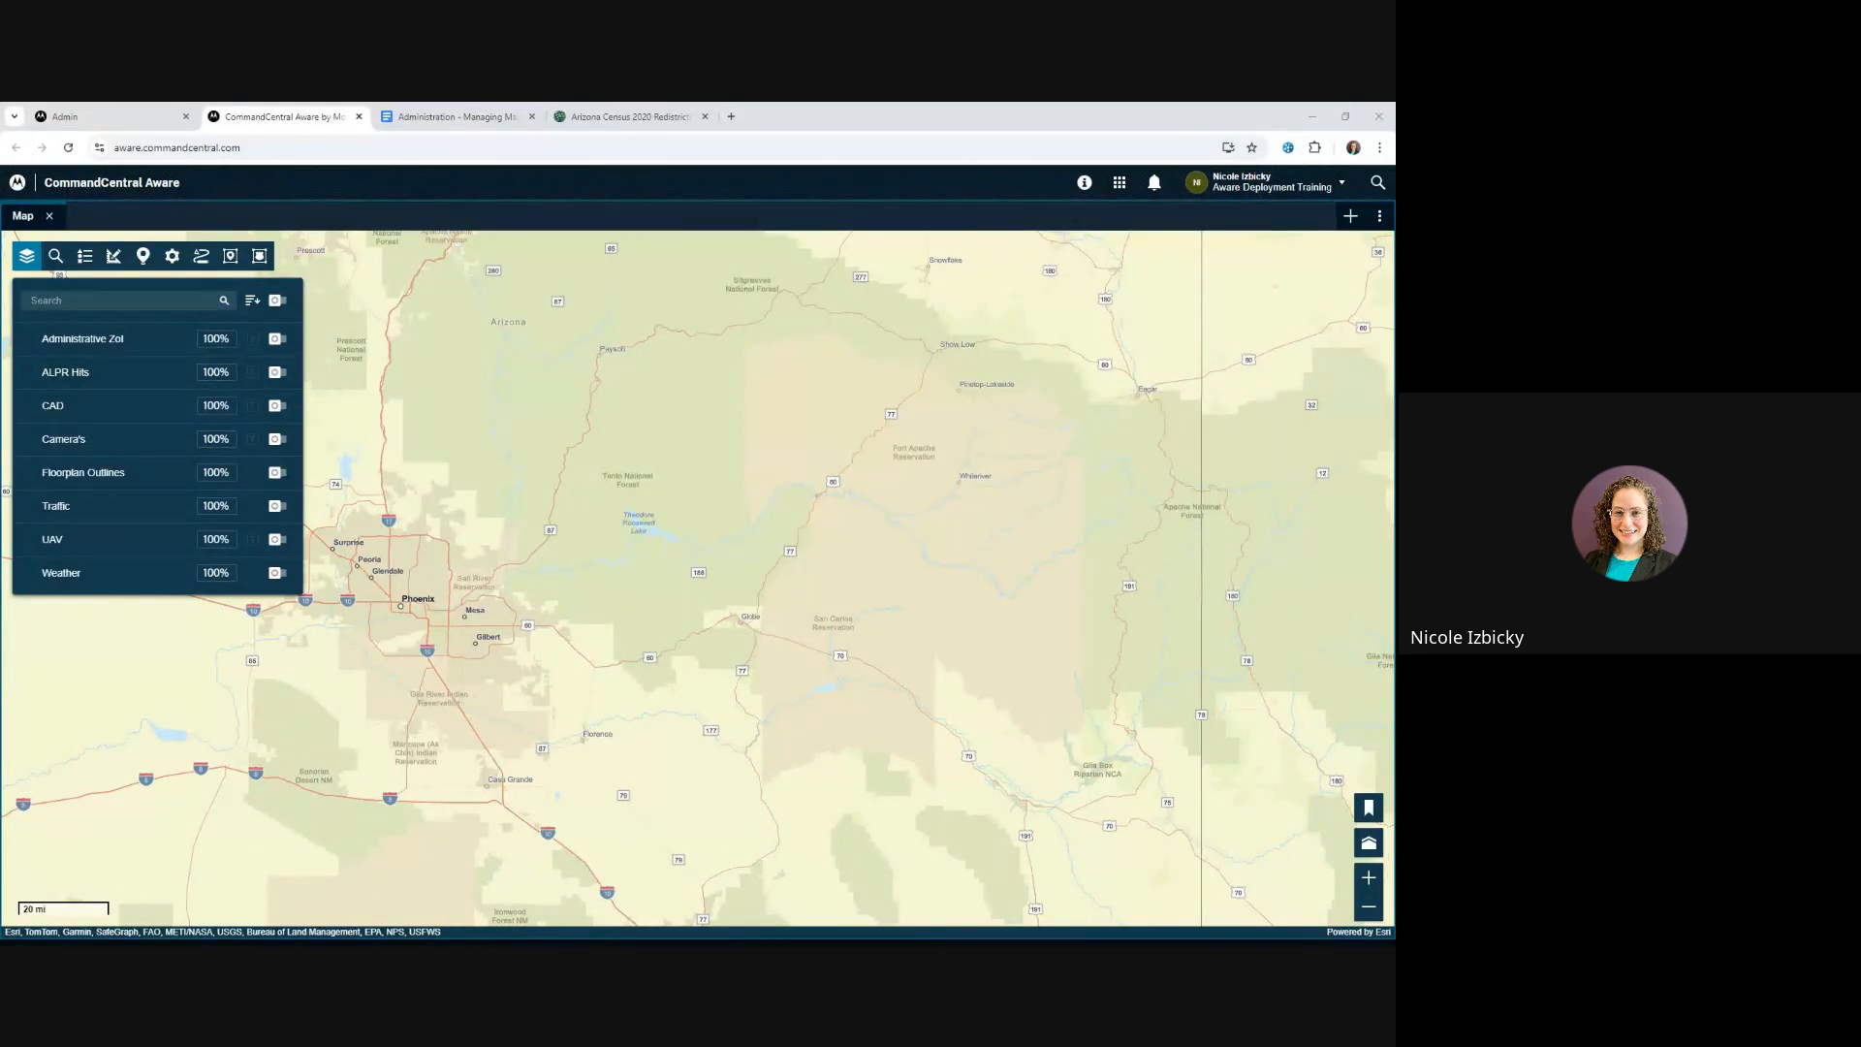
pyautogui.moveTo(424, 601); pyautogui.dragTo(486, 599)
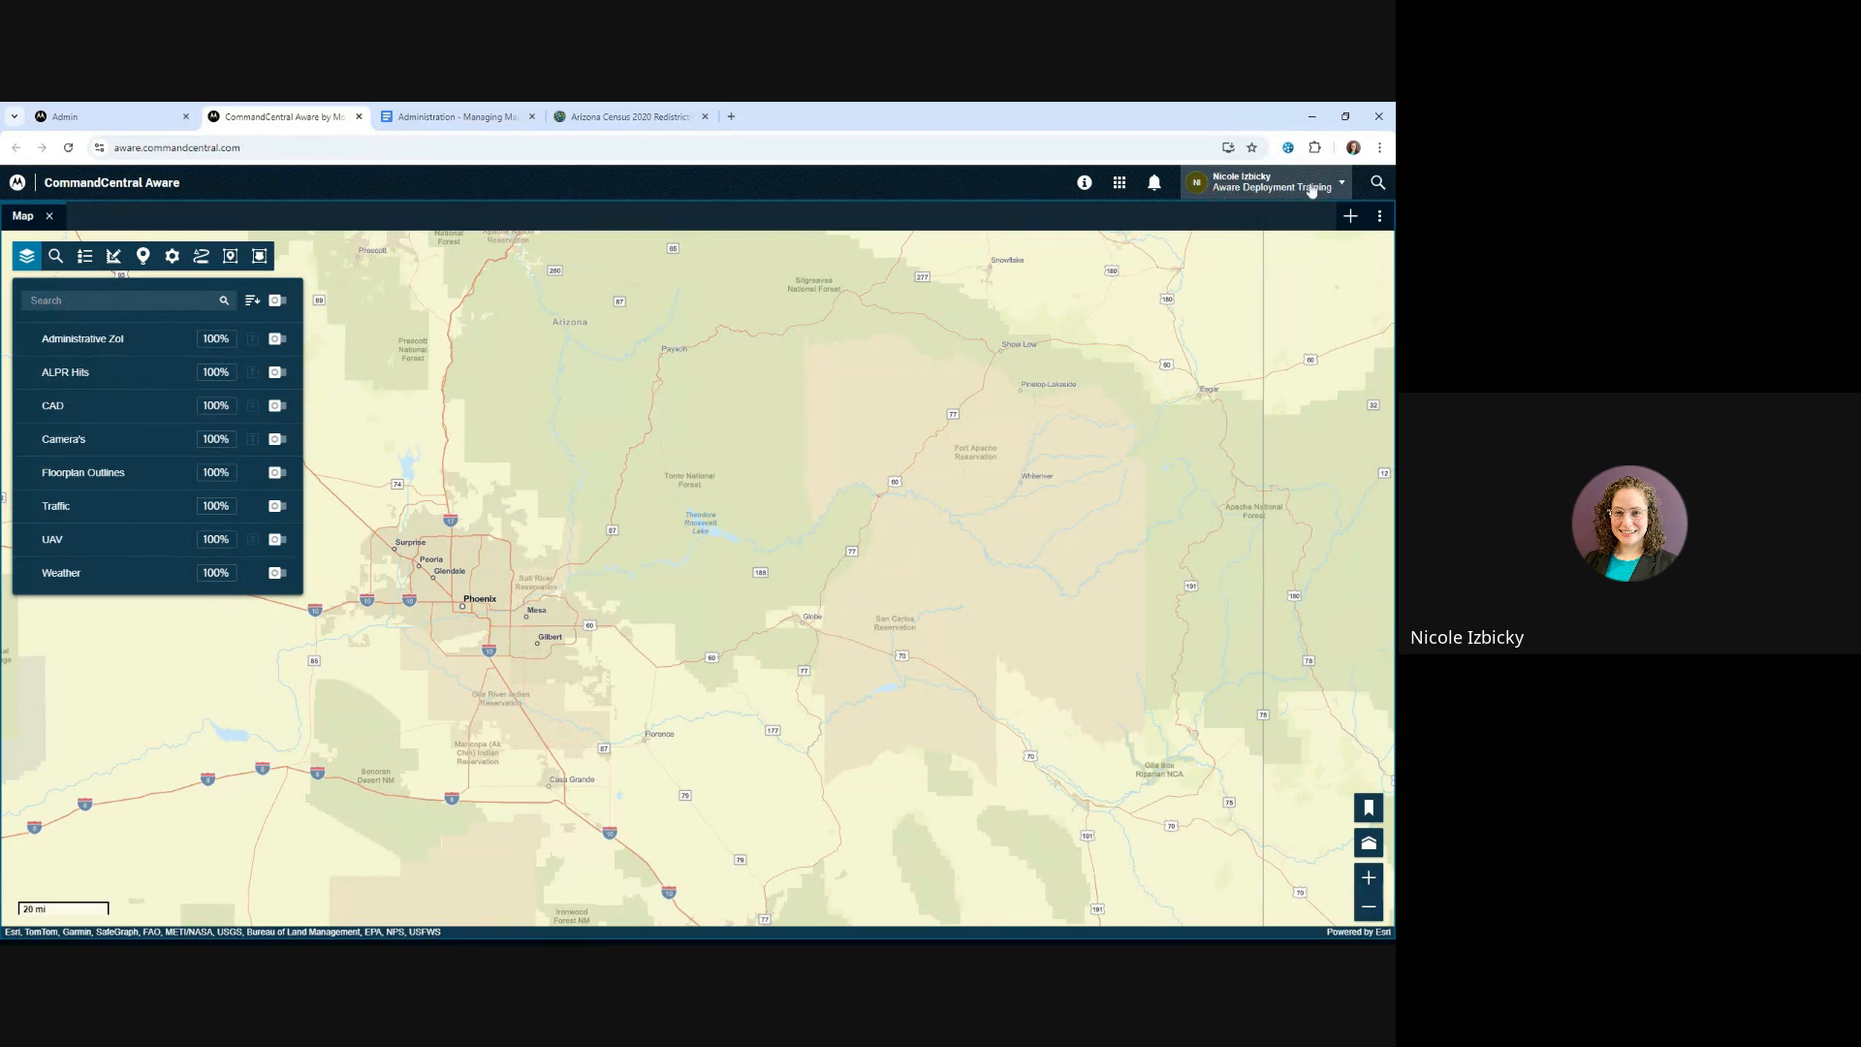
# Look through the agencies available to the signed-in account without switching agency
pyautogui.click(1342, 188)
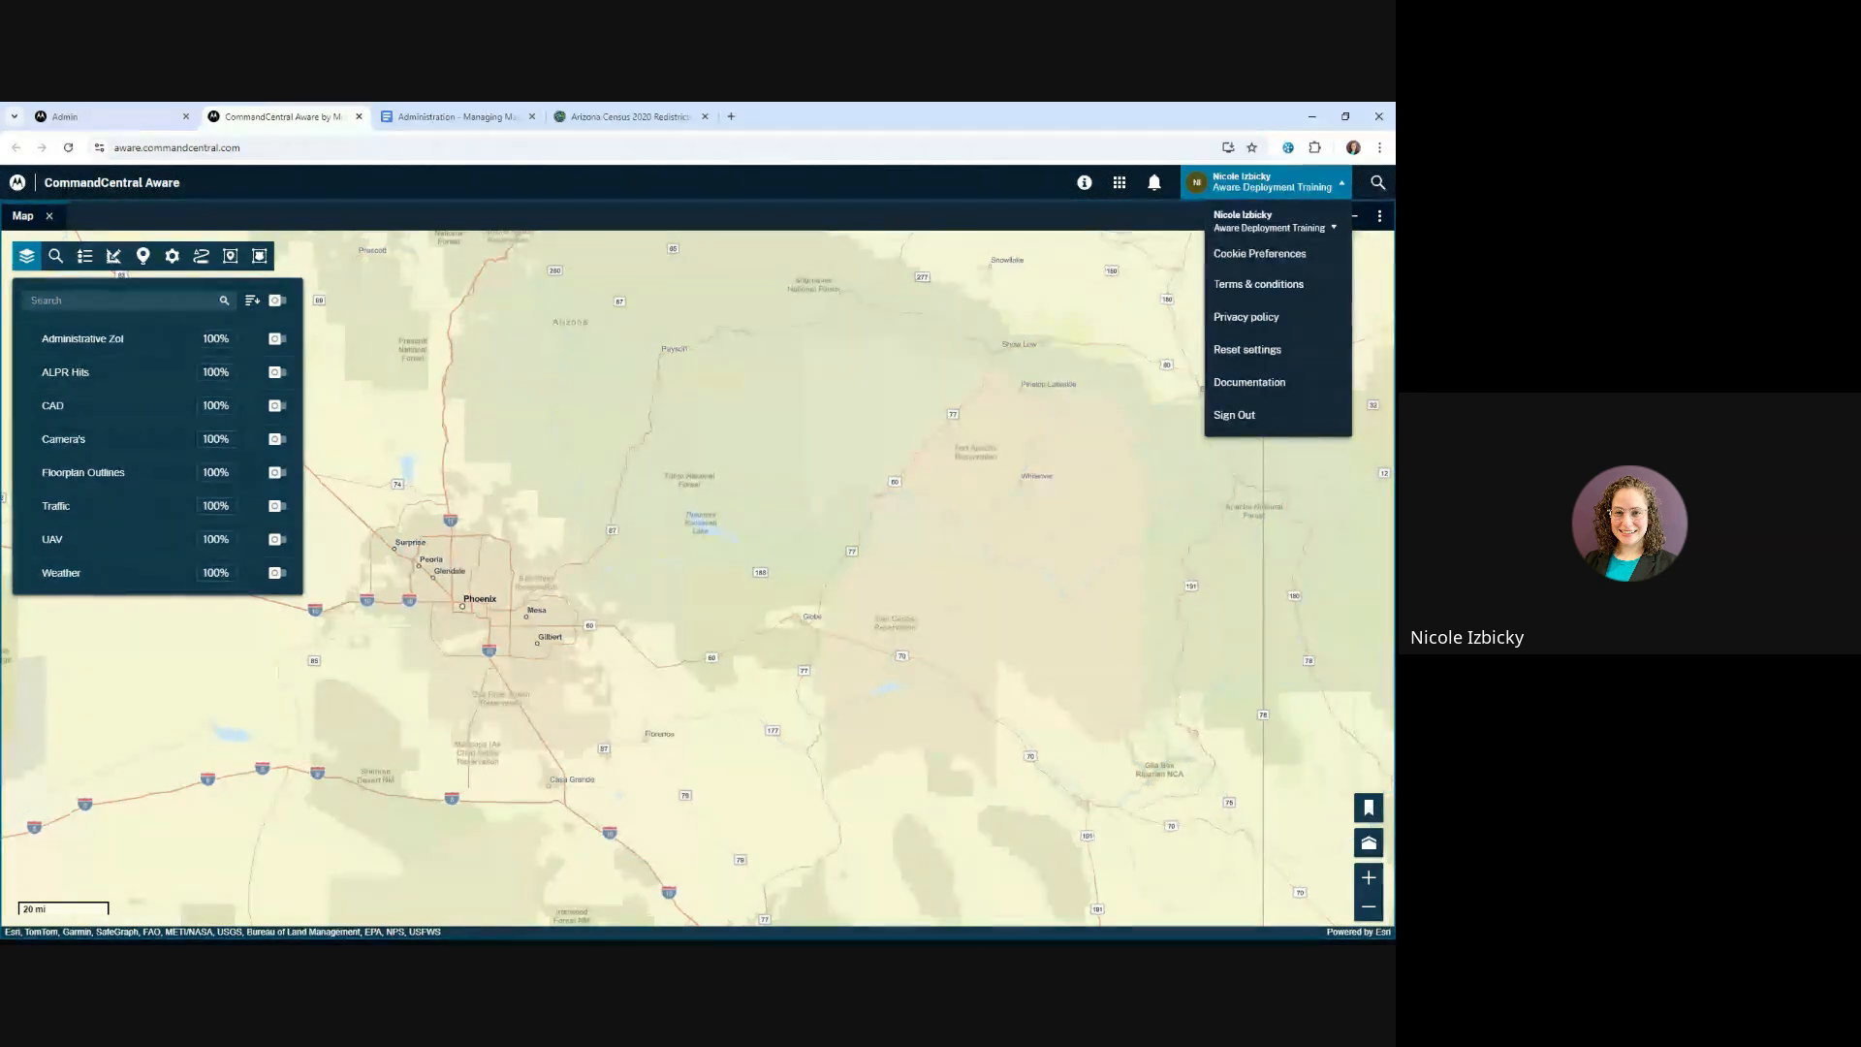
pyautogui.click(1336, 229)
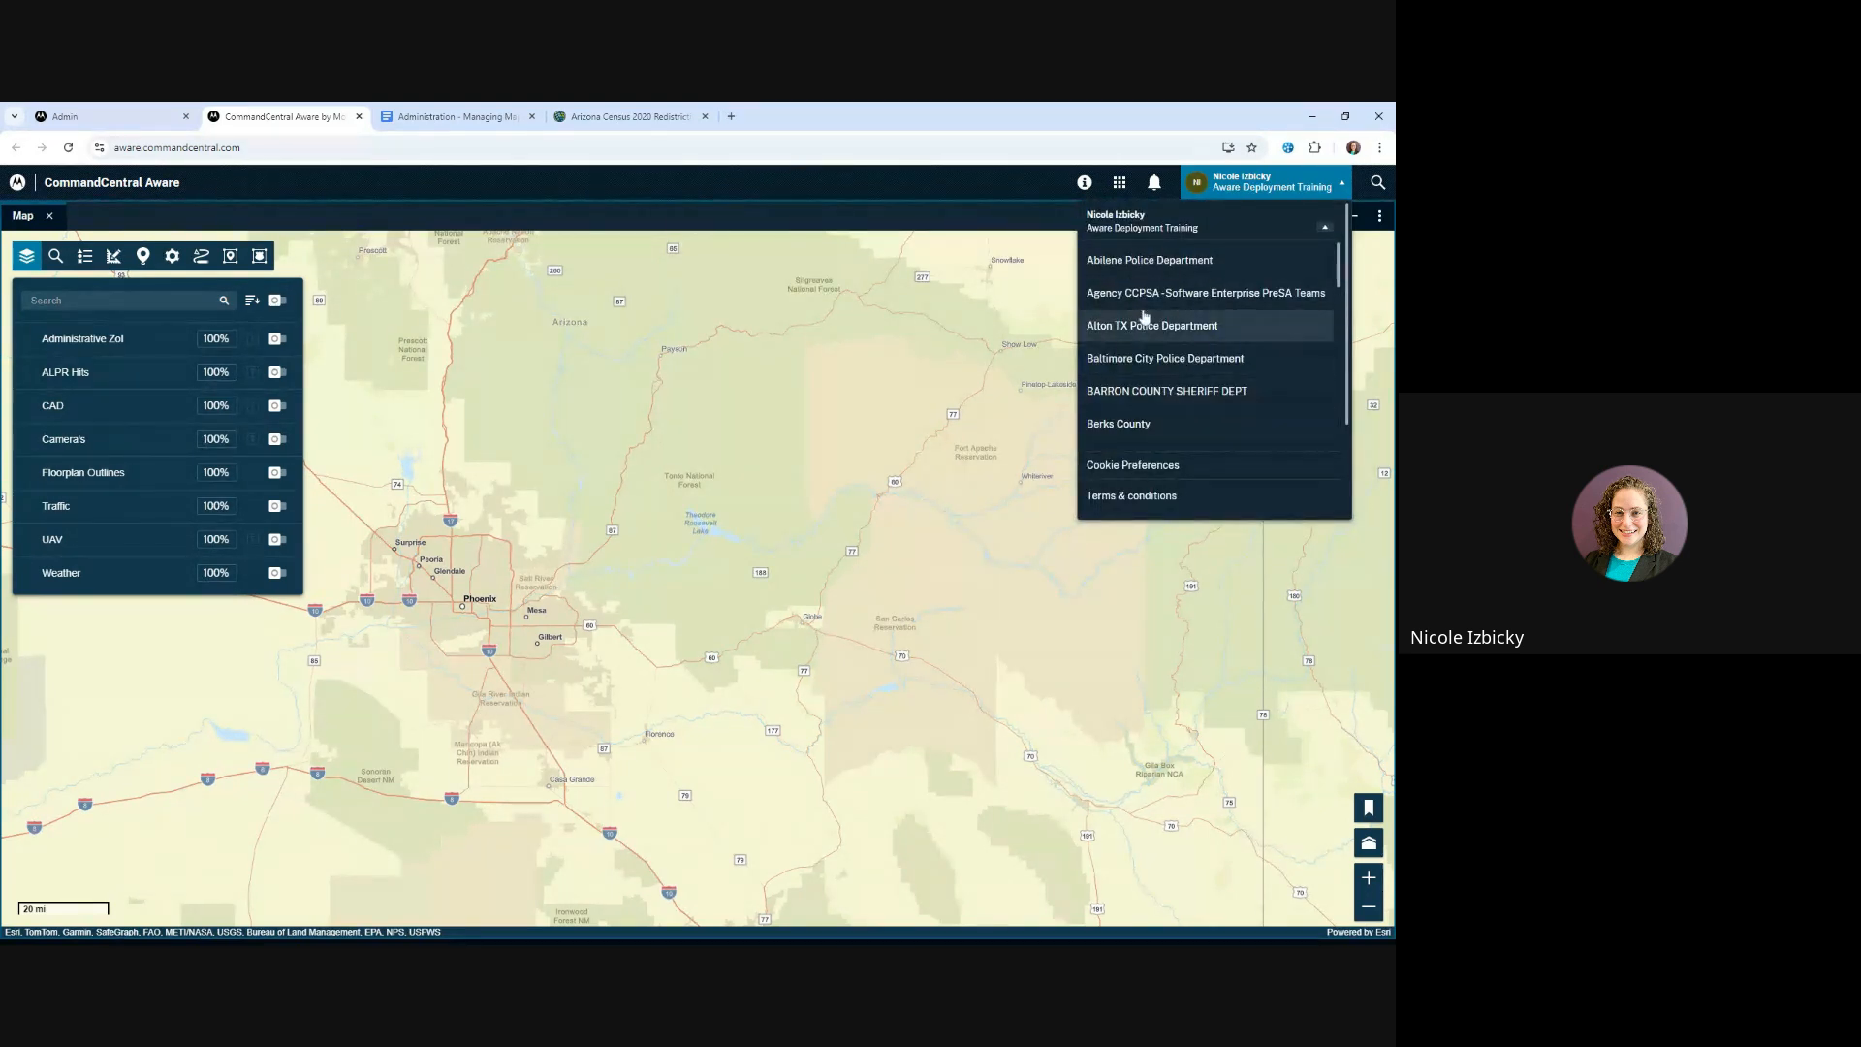
pyautogui.scroll(-8, 1144, 315)
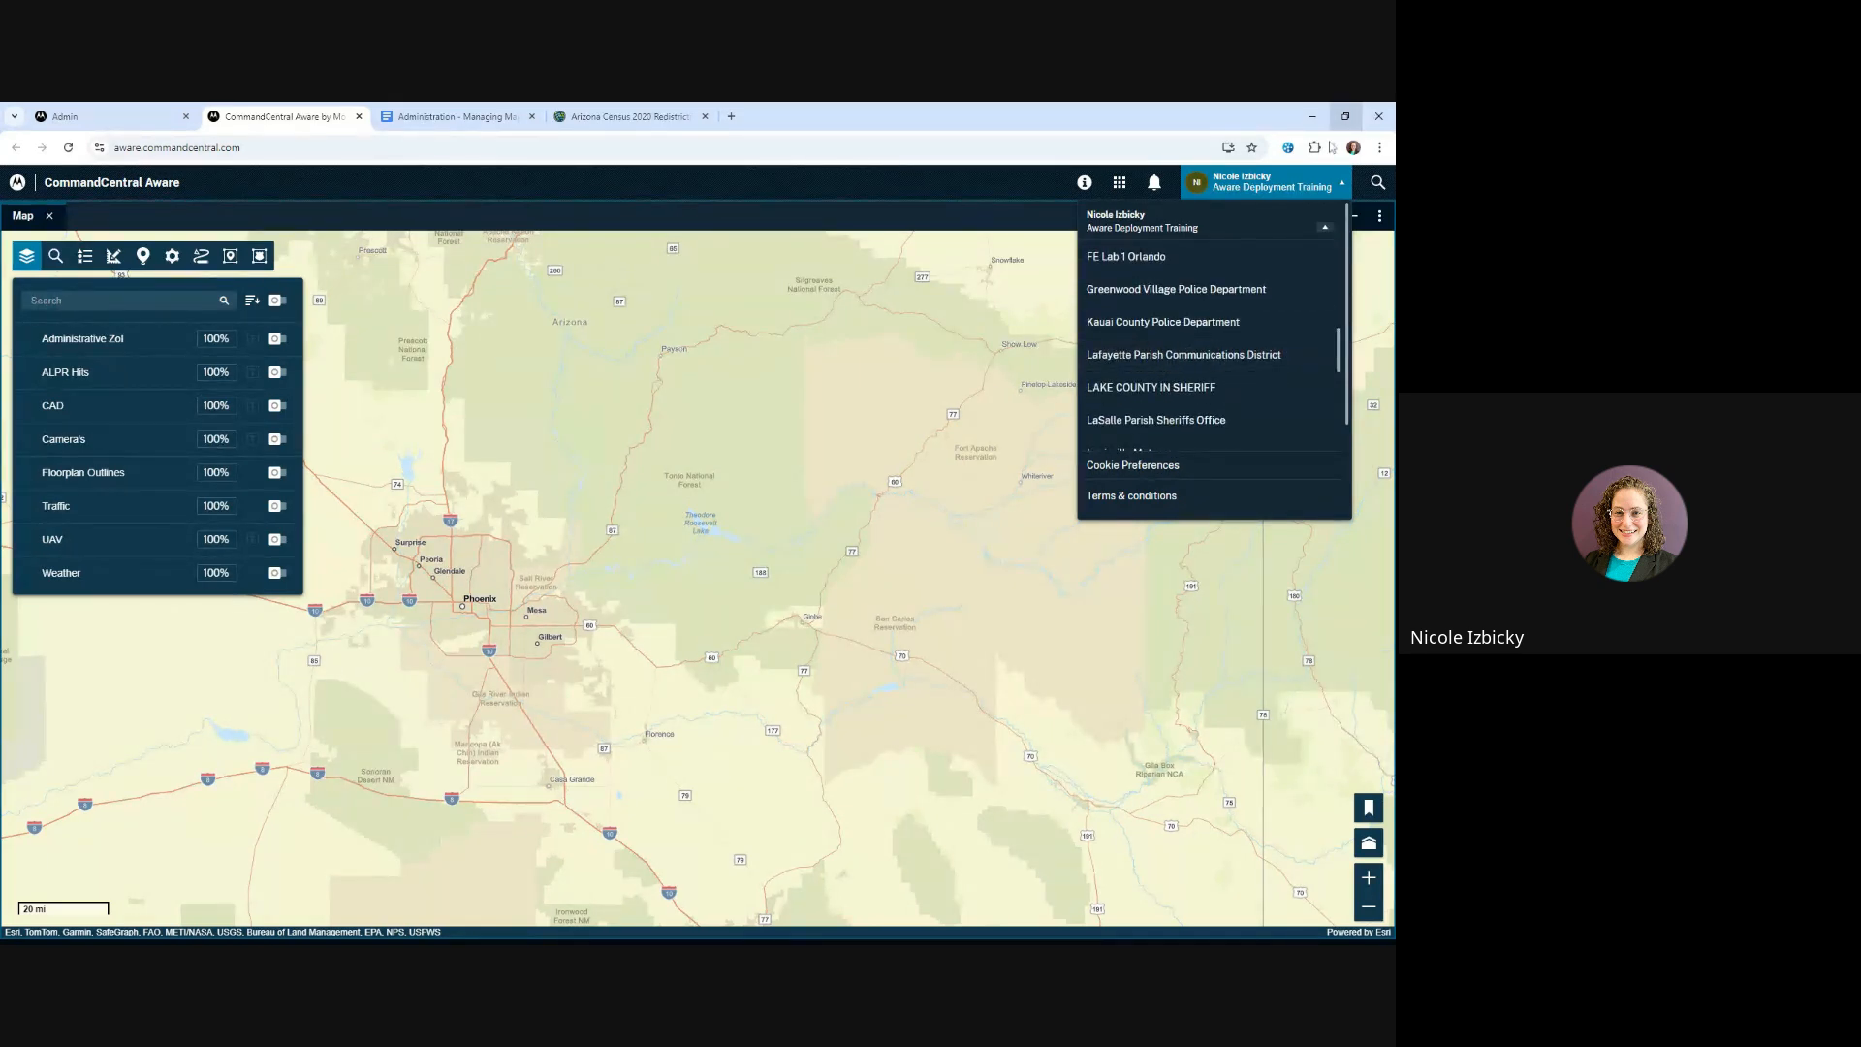
pyautogui.click(1320, 182)
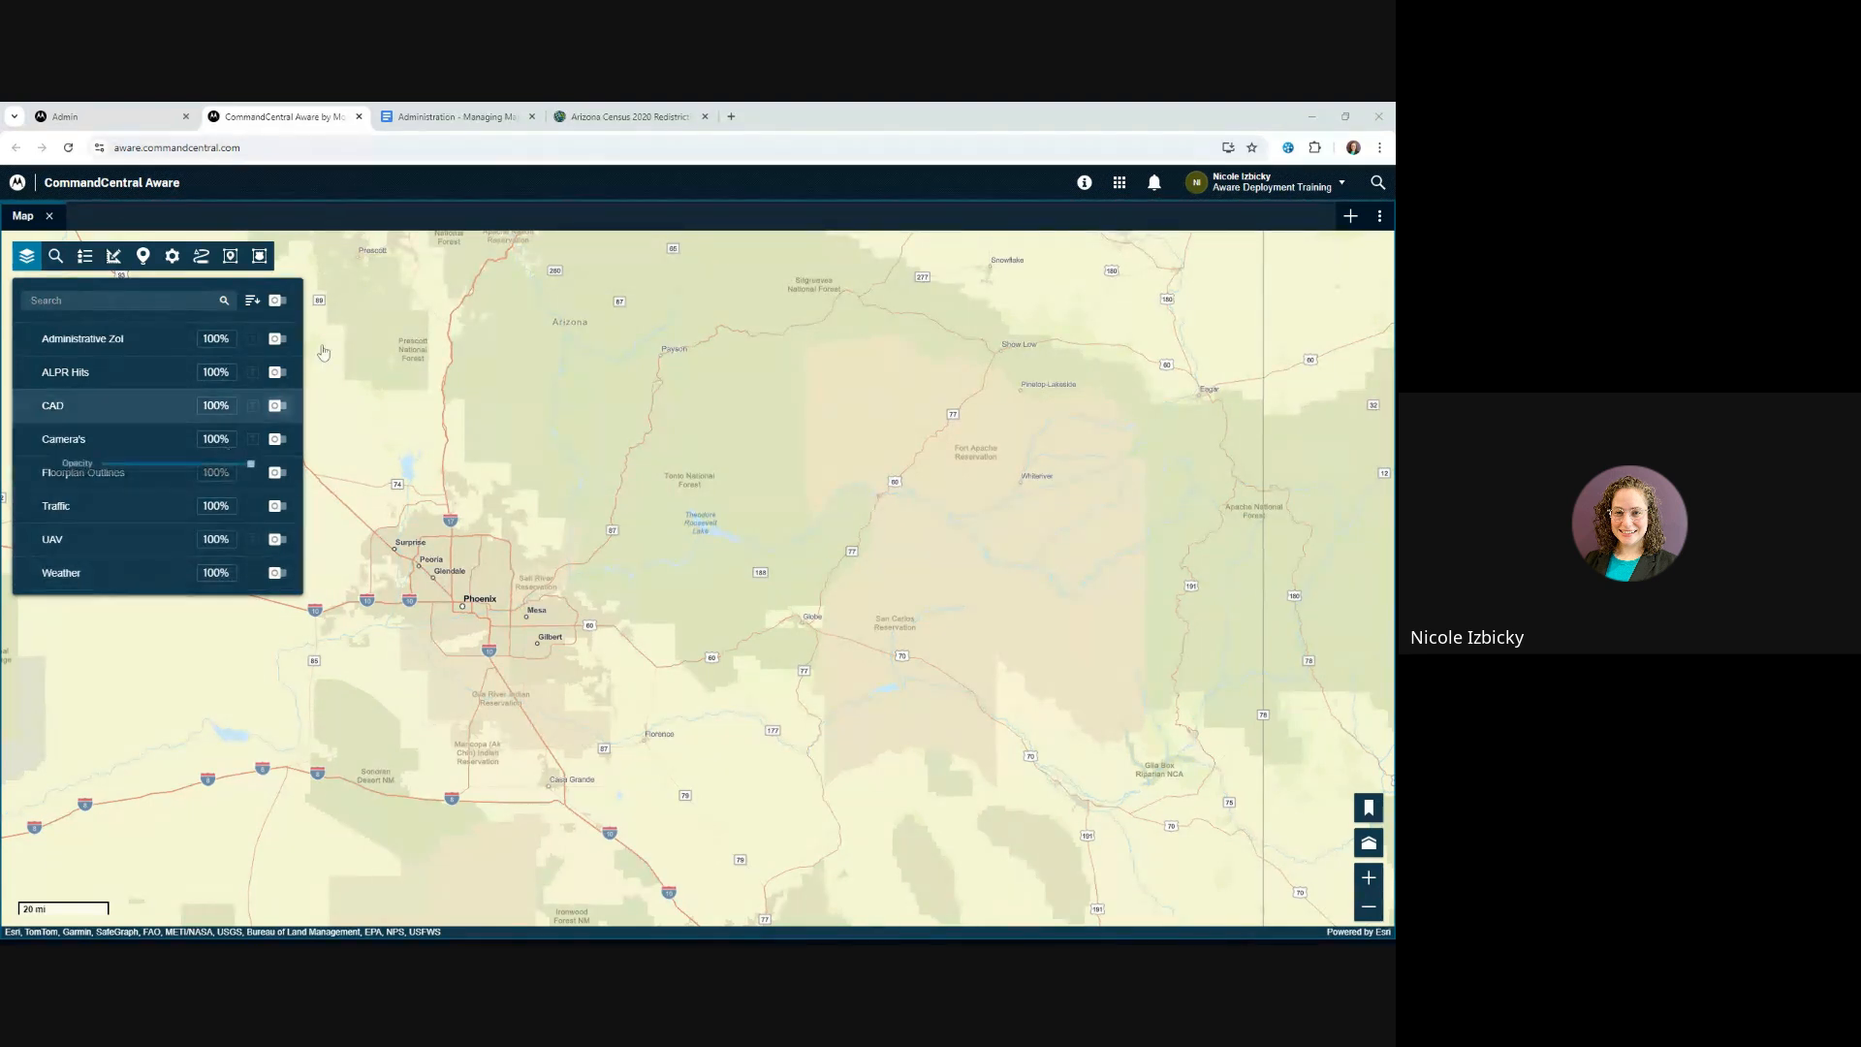
# Hide the layer list, check the map's settings options and show the layer list again
pyautogui.click(30, 261)
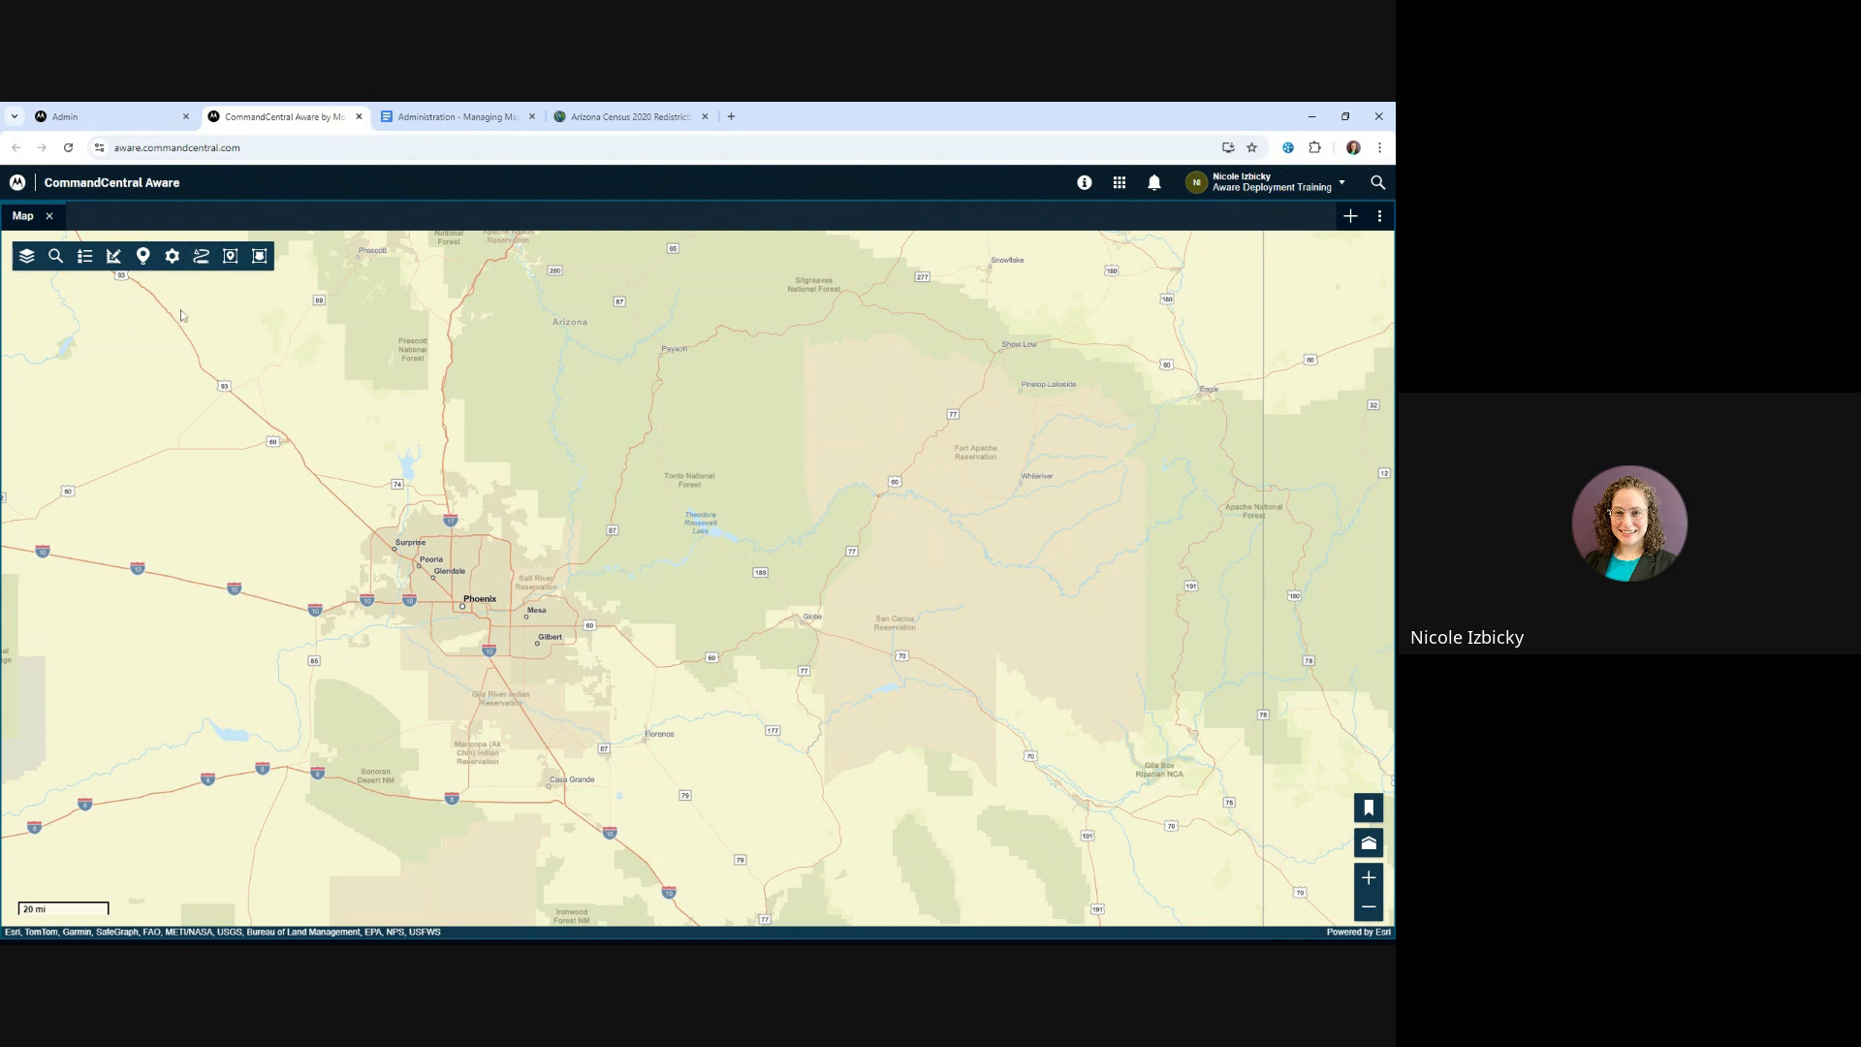
pyautogui.click(175, 258)
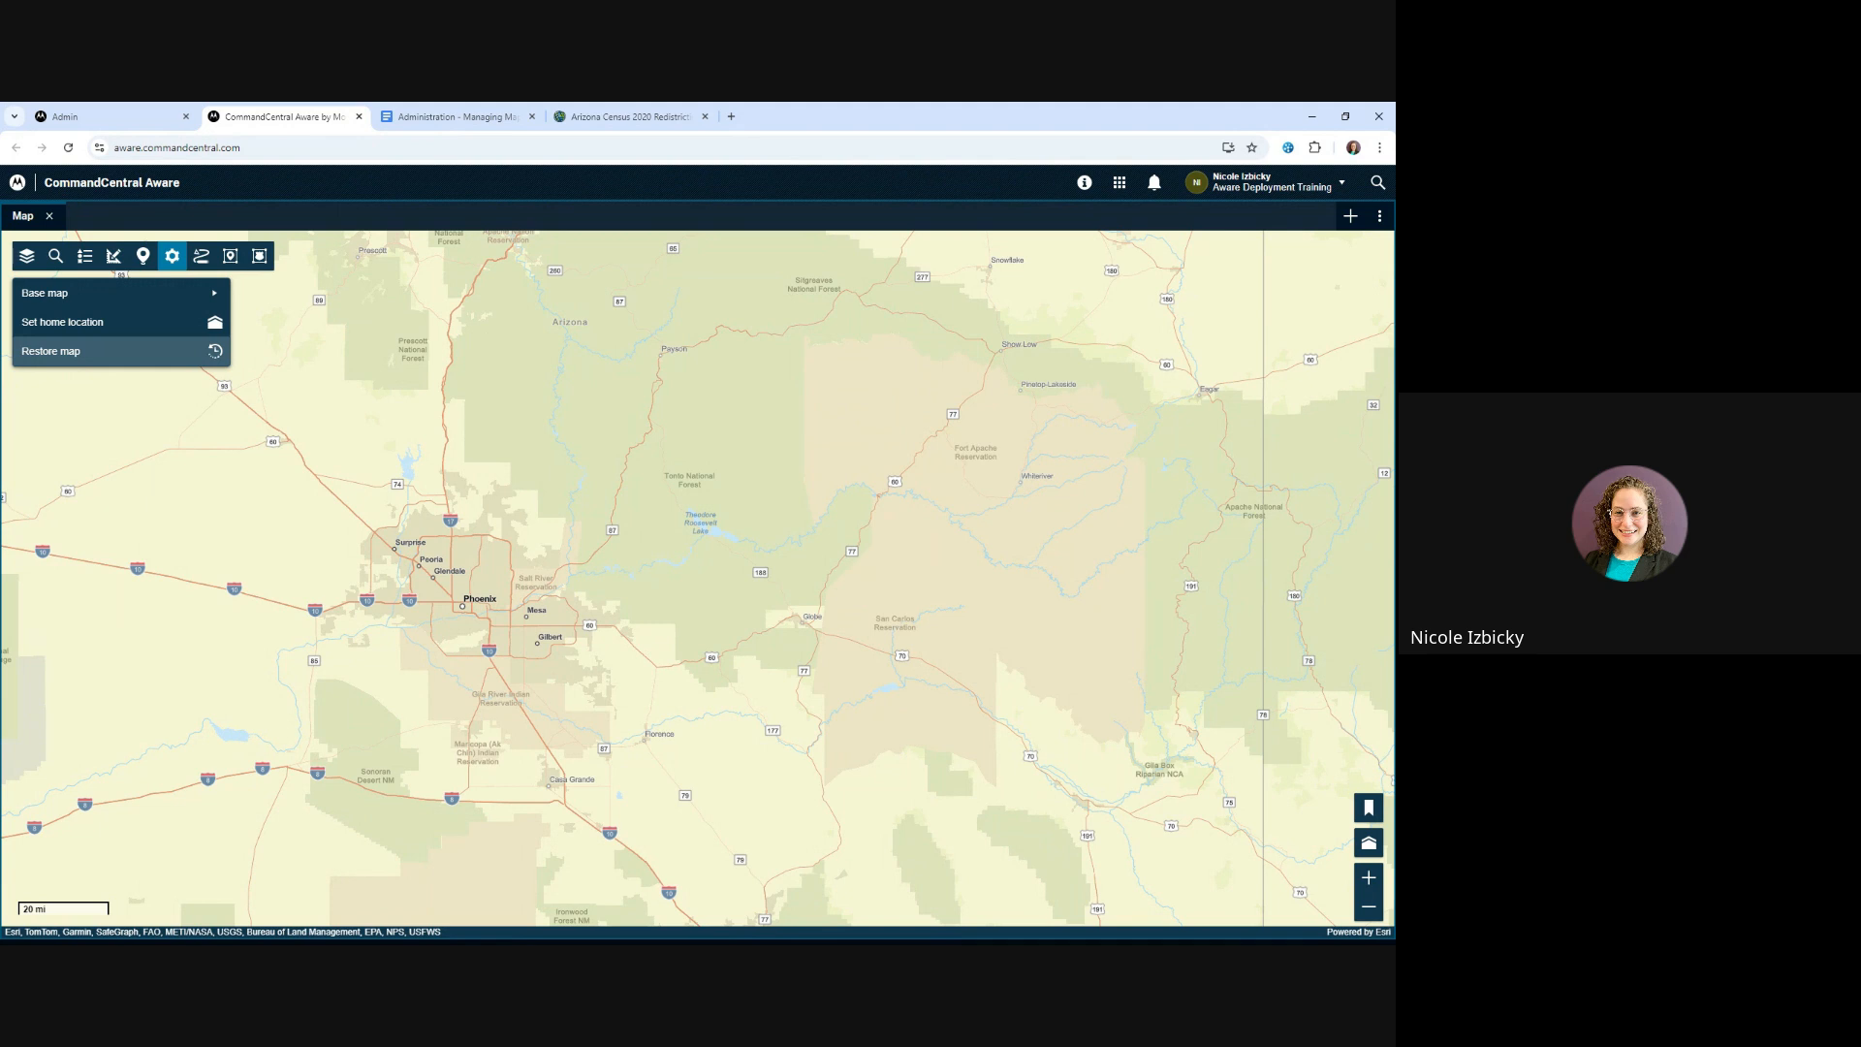
pyautogui.click(171, 256)
pyautogui.click(28, 257)
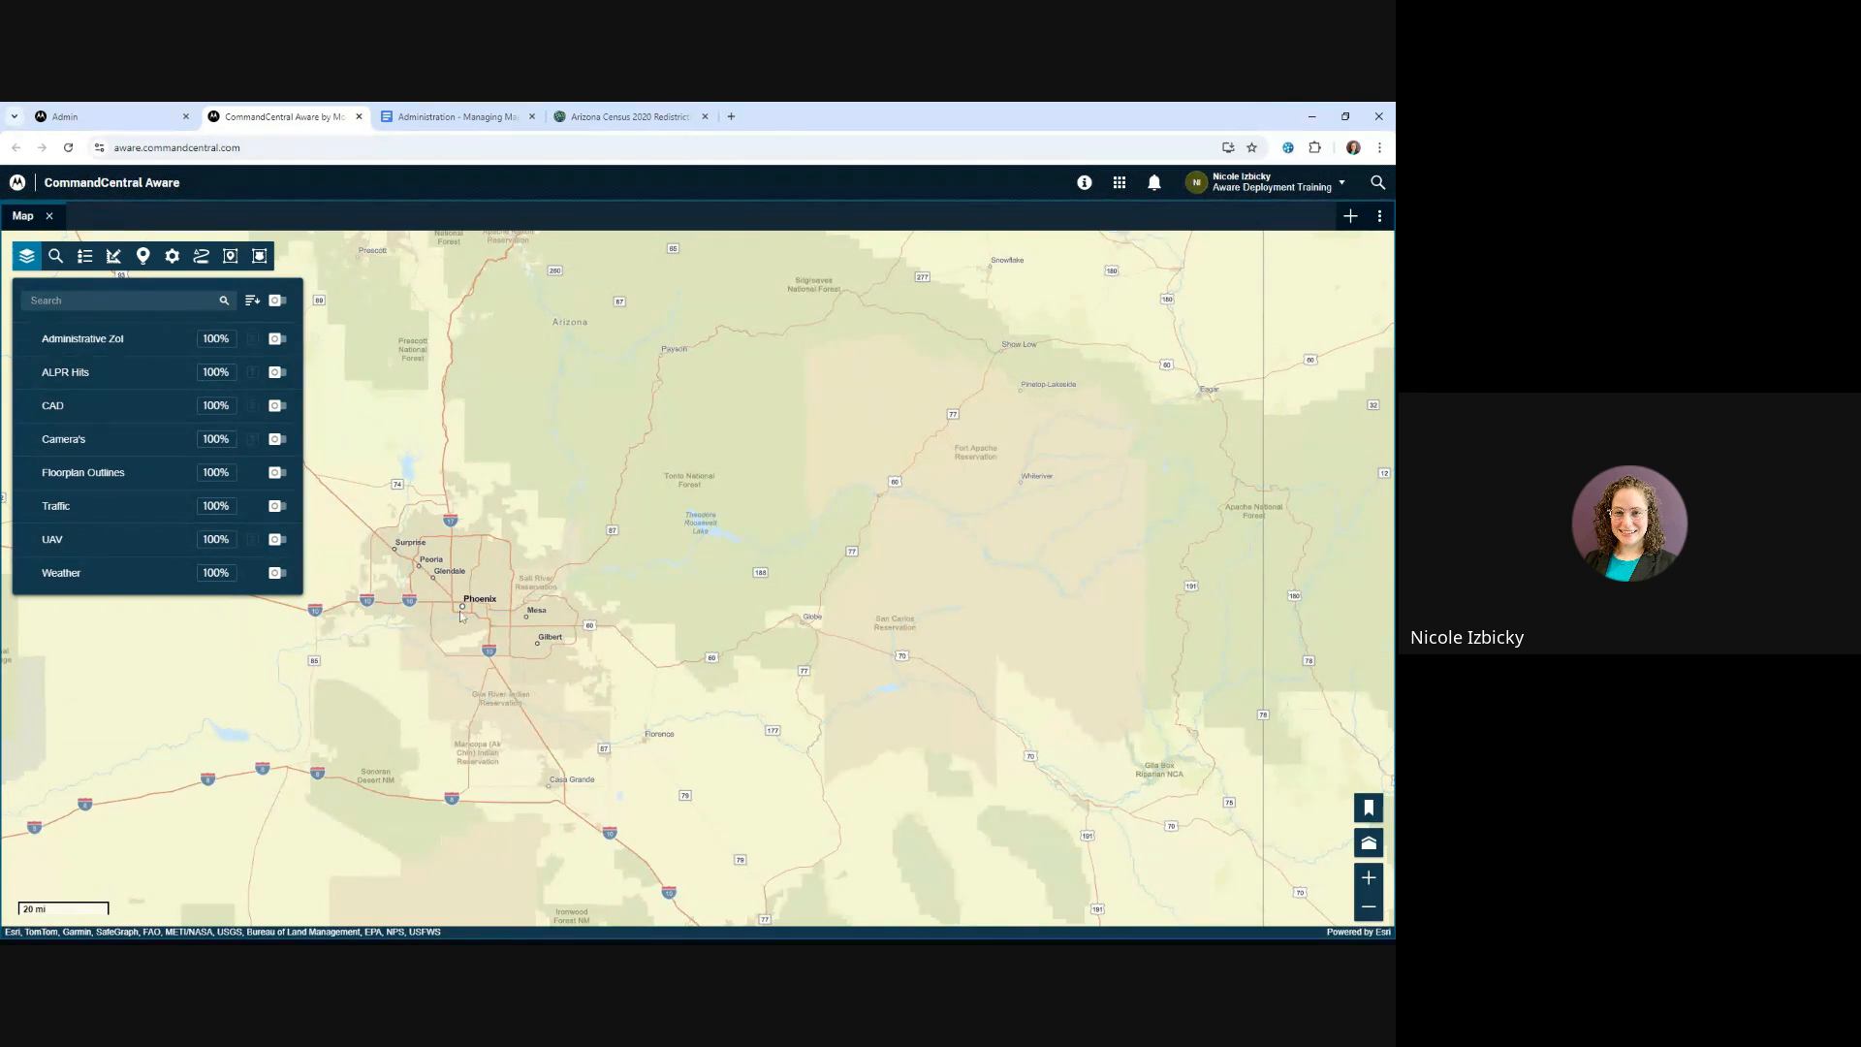
# Bring the Ohio region around Columbus into view on the map
pyautogui.scroll(-1, 462, 609)
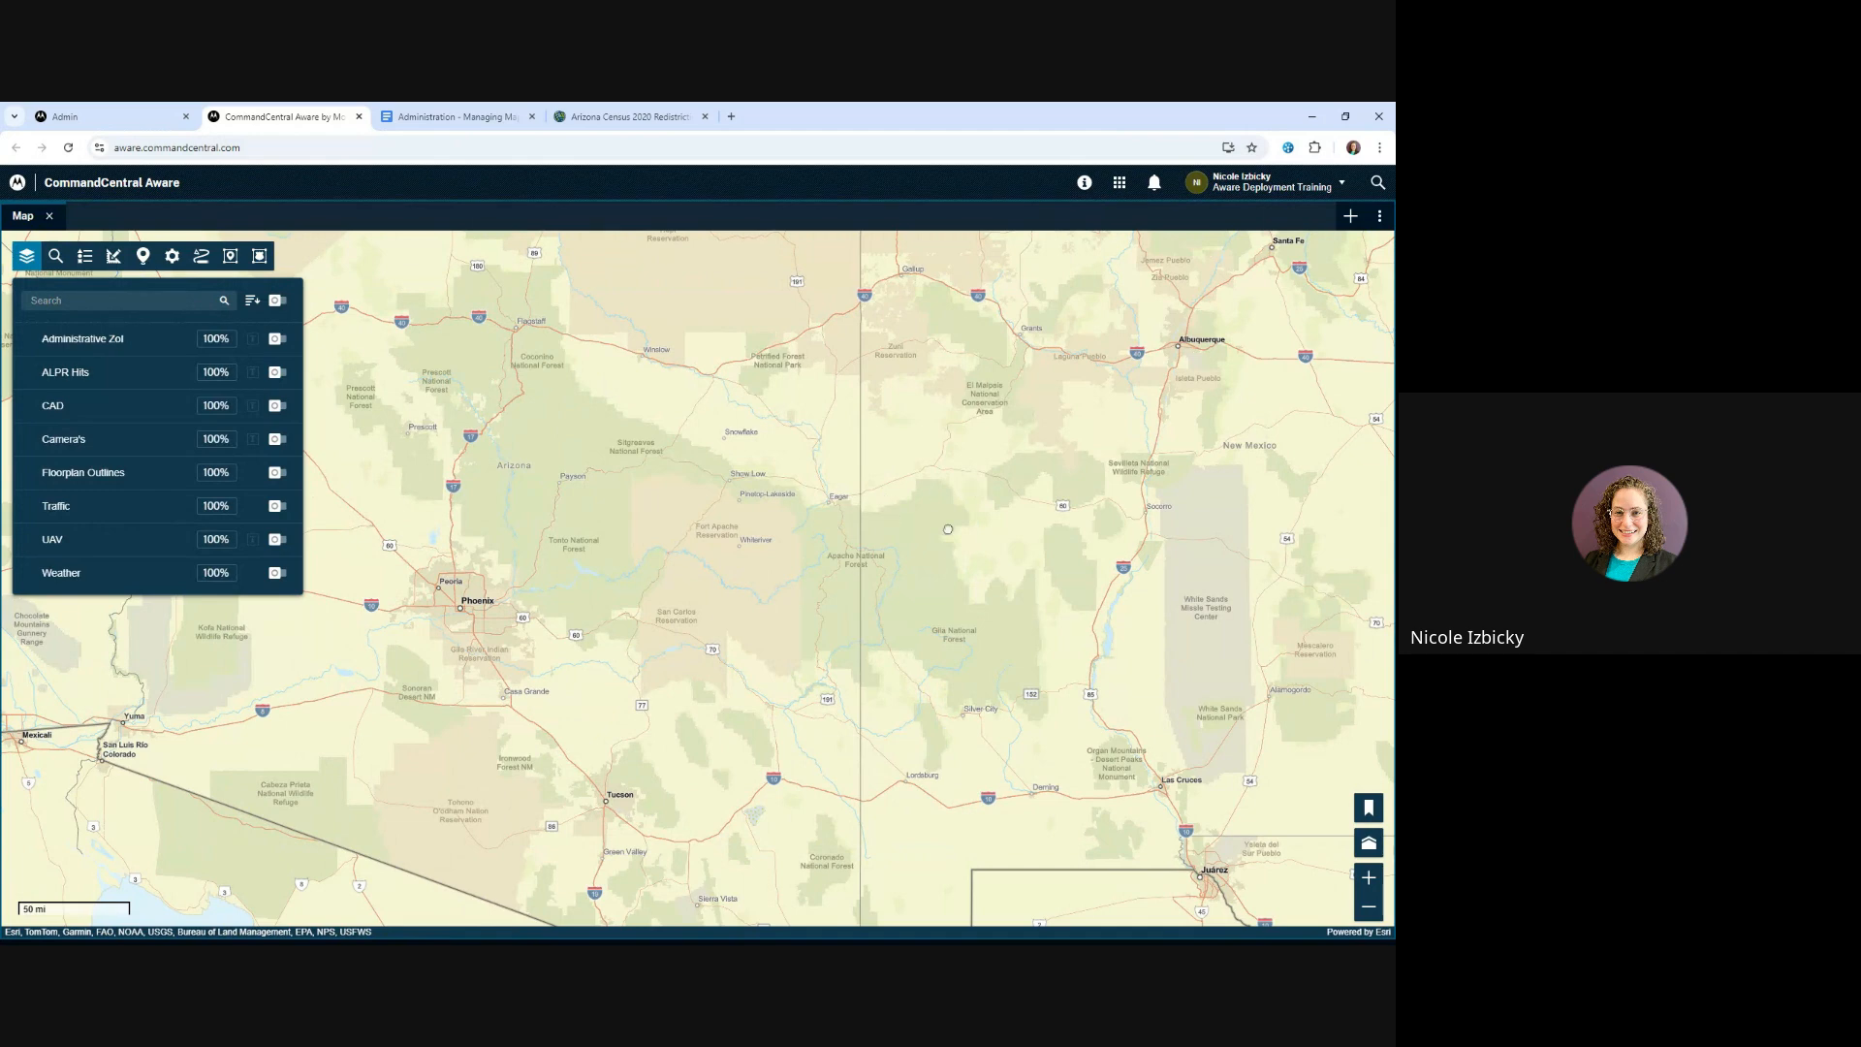
pyautogui.moveTo(948, 529); pyautogui.dragTo(498, 688)
pyautogui.moveTo(1267, 420); pyautogui.dragTo(485, 621)
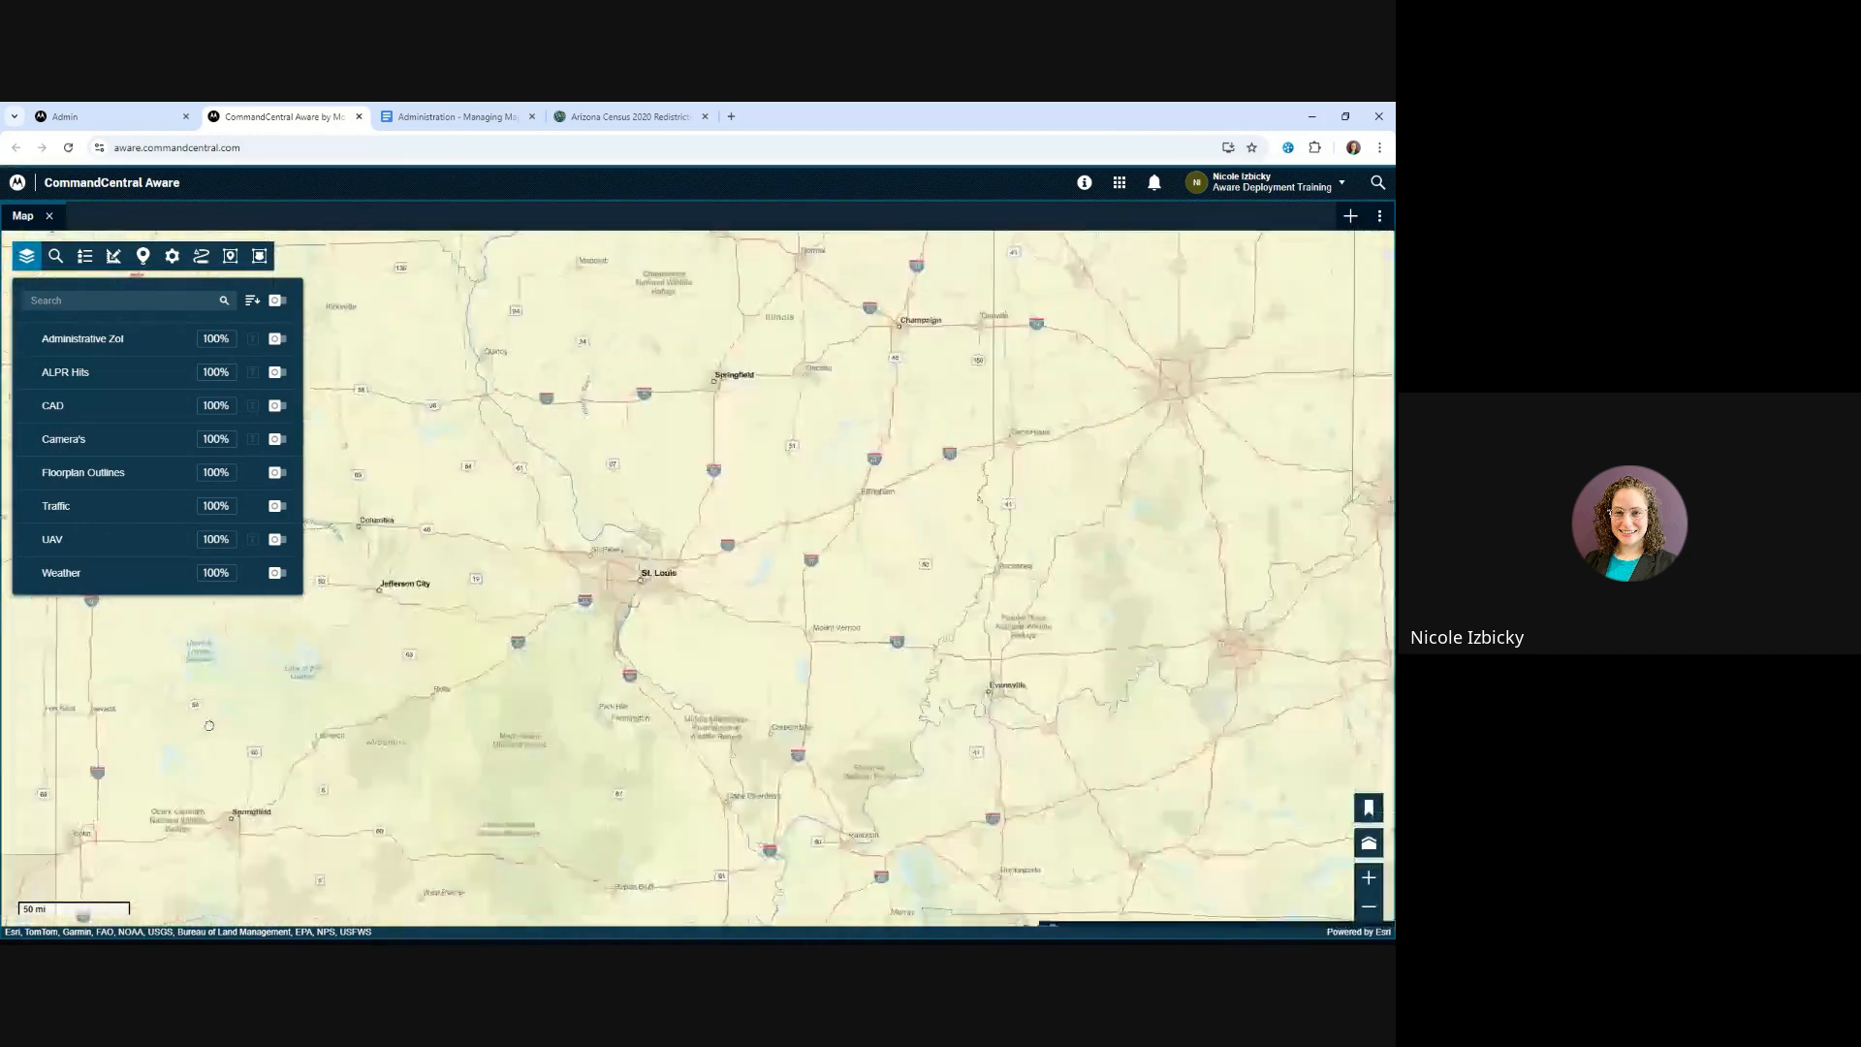
pyautogui.moveTo(1073, 443); pyautogui.dragTo(463, 561)
pyautogui.moveTo(606, 559); pyautogui.dragTo(340, 613)
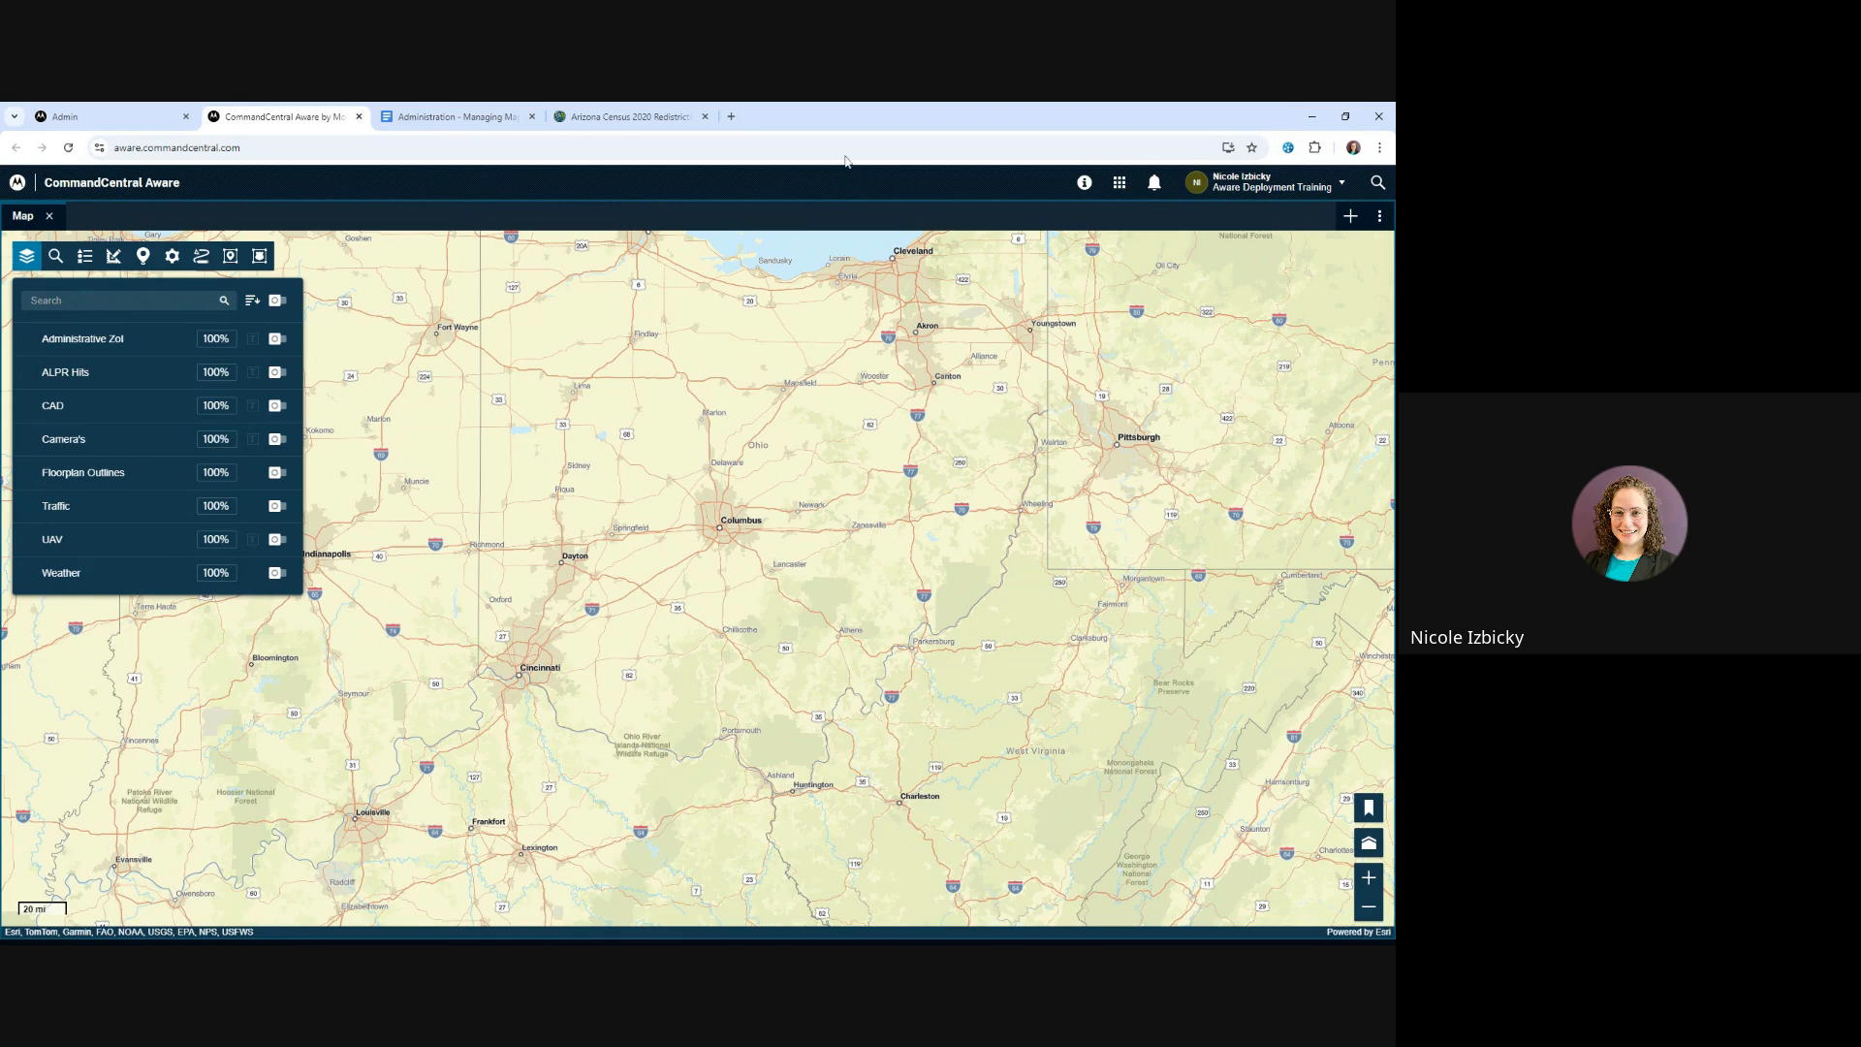
# Return to Admin and check which Universal Web Map layers are assigned to the Deployment user group
pyautogui.click(88, 125)
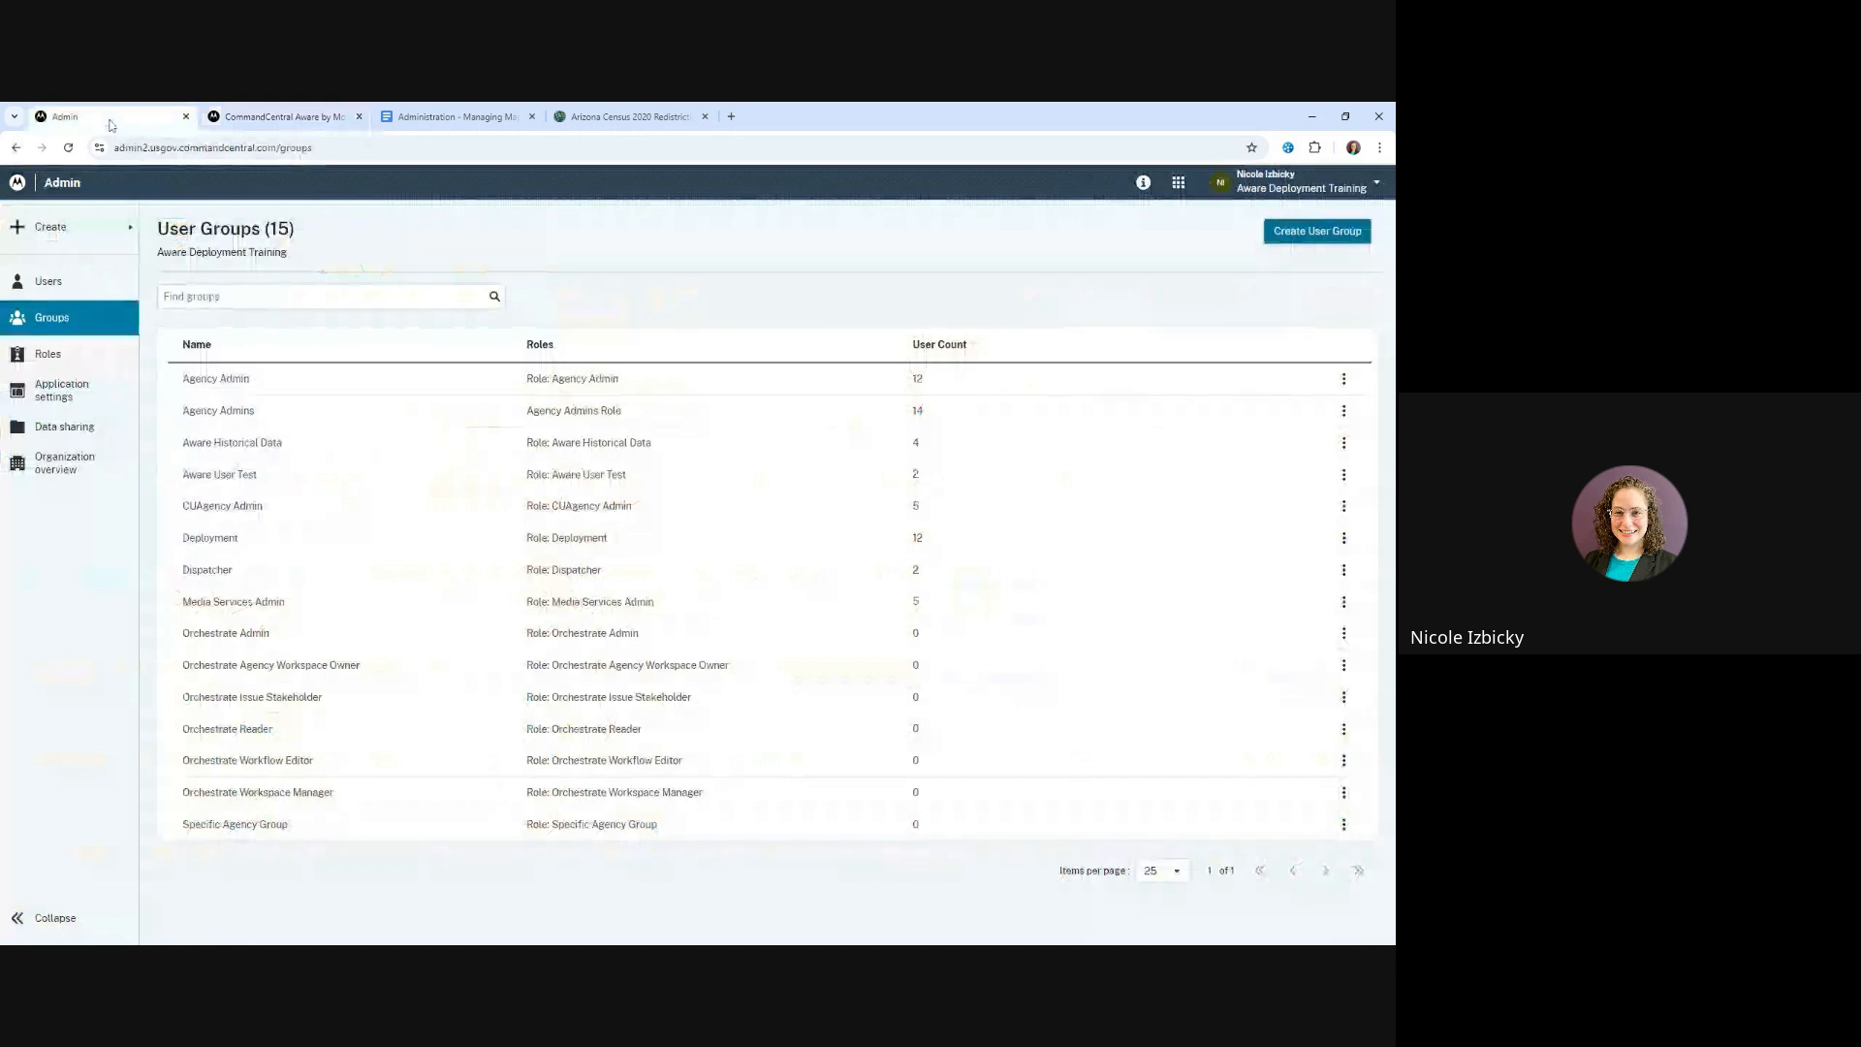
pyautogui.click(248, 539)
pyautogui.click(251, 412)
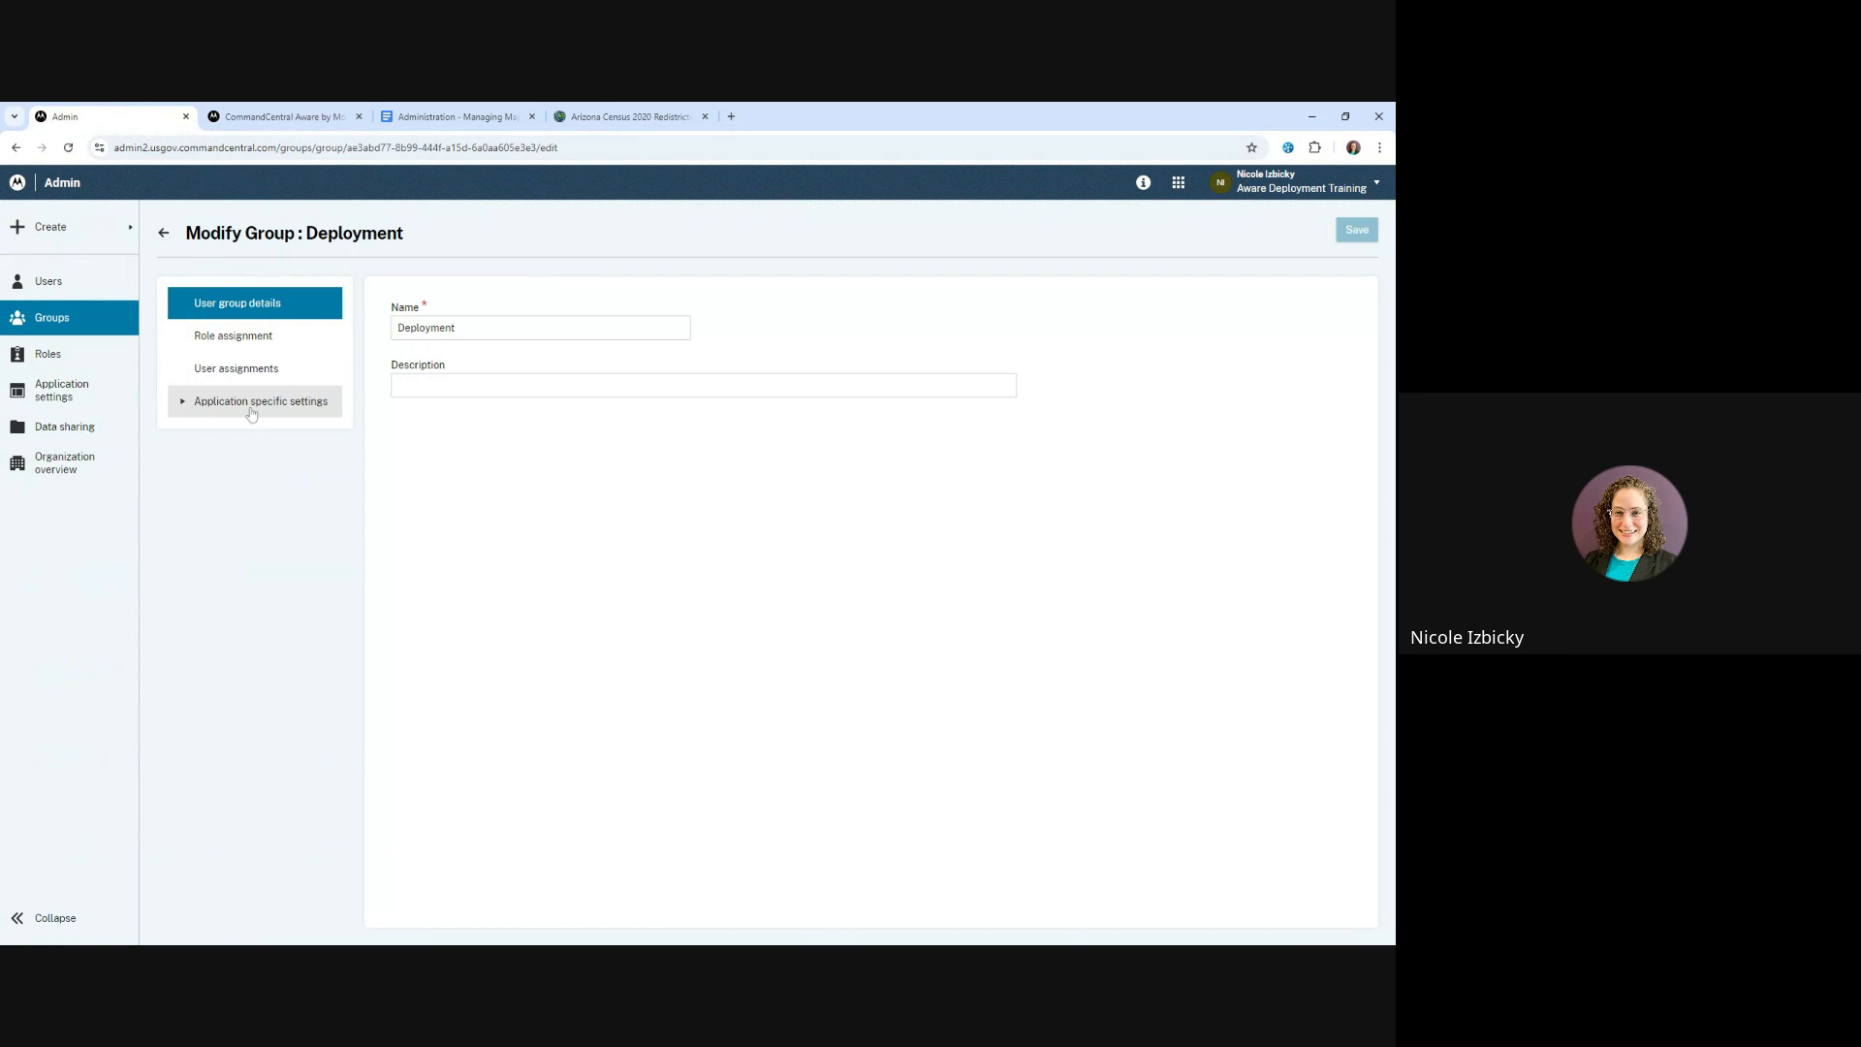
pyautogui.click(248, 500)
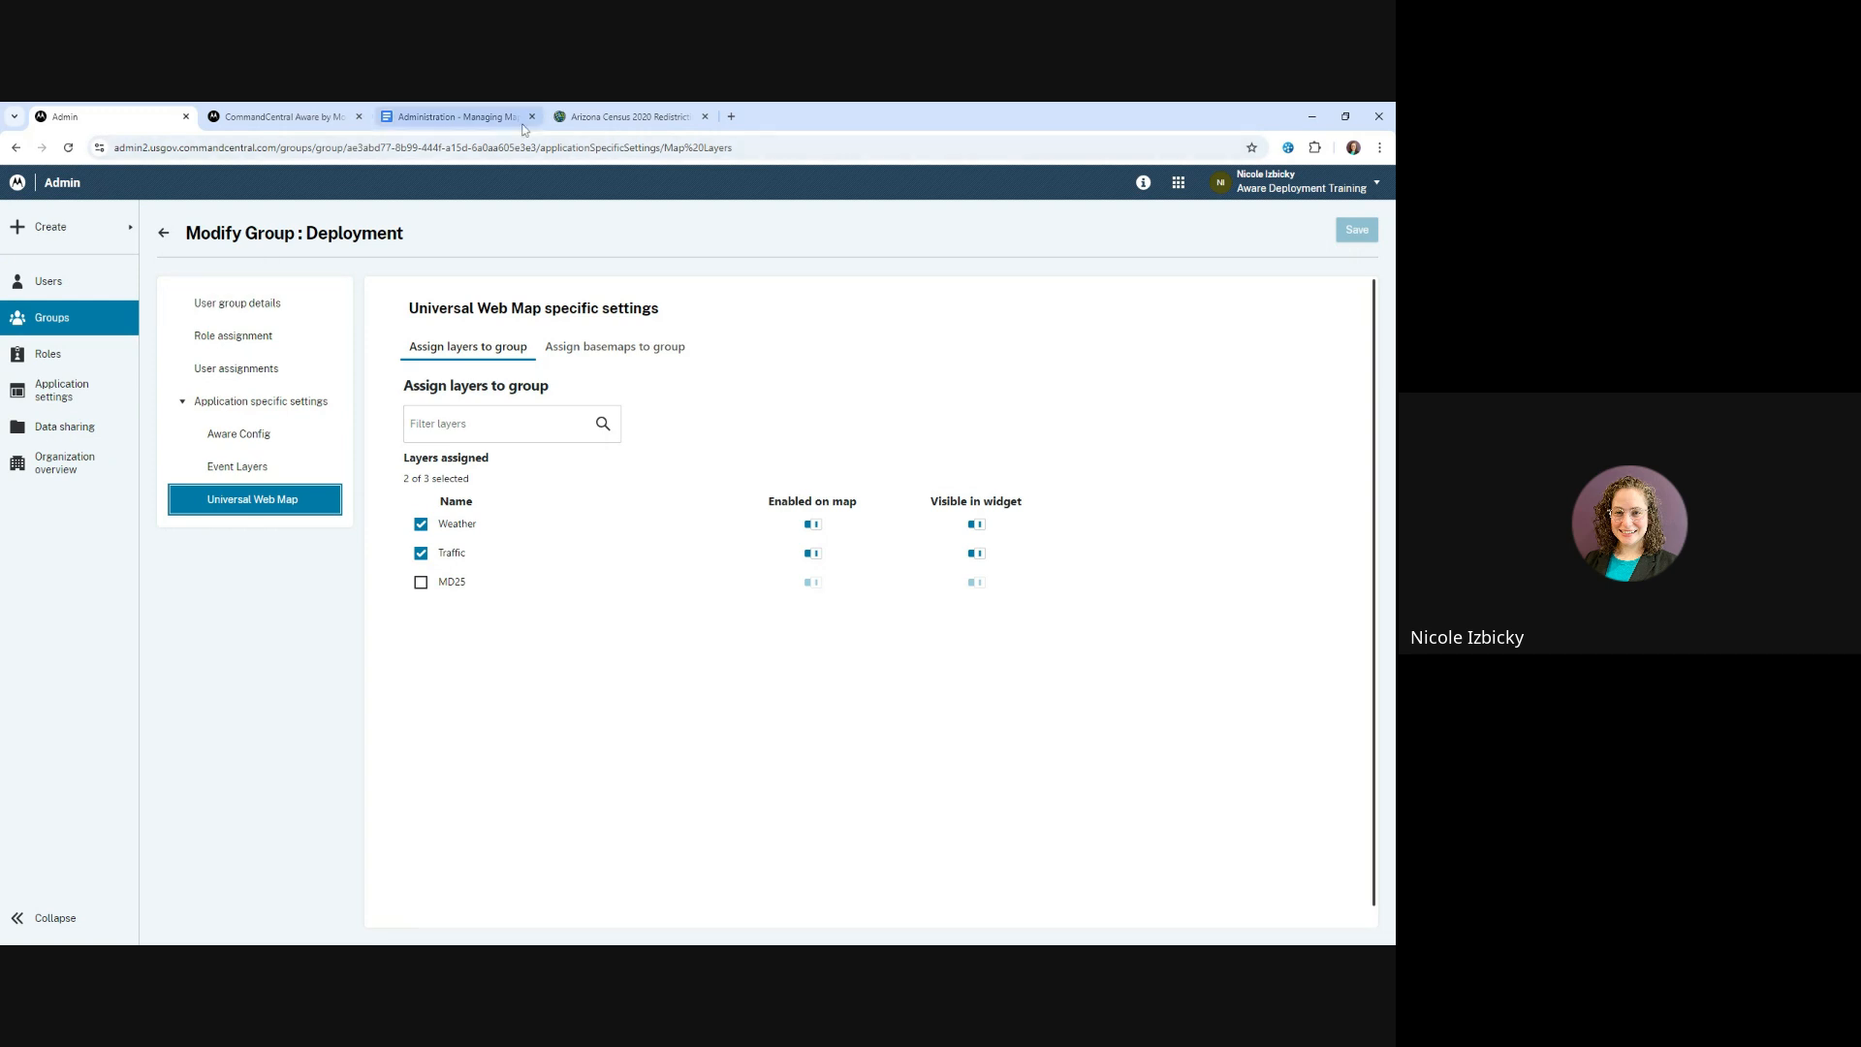
# Switch back to the CommandCentral Aware map and check its bookmarks list, then close the list
pyautogui.click(276, 116)
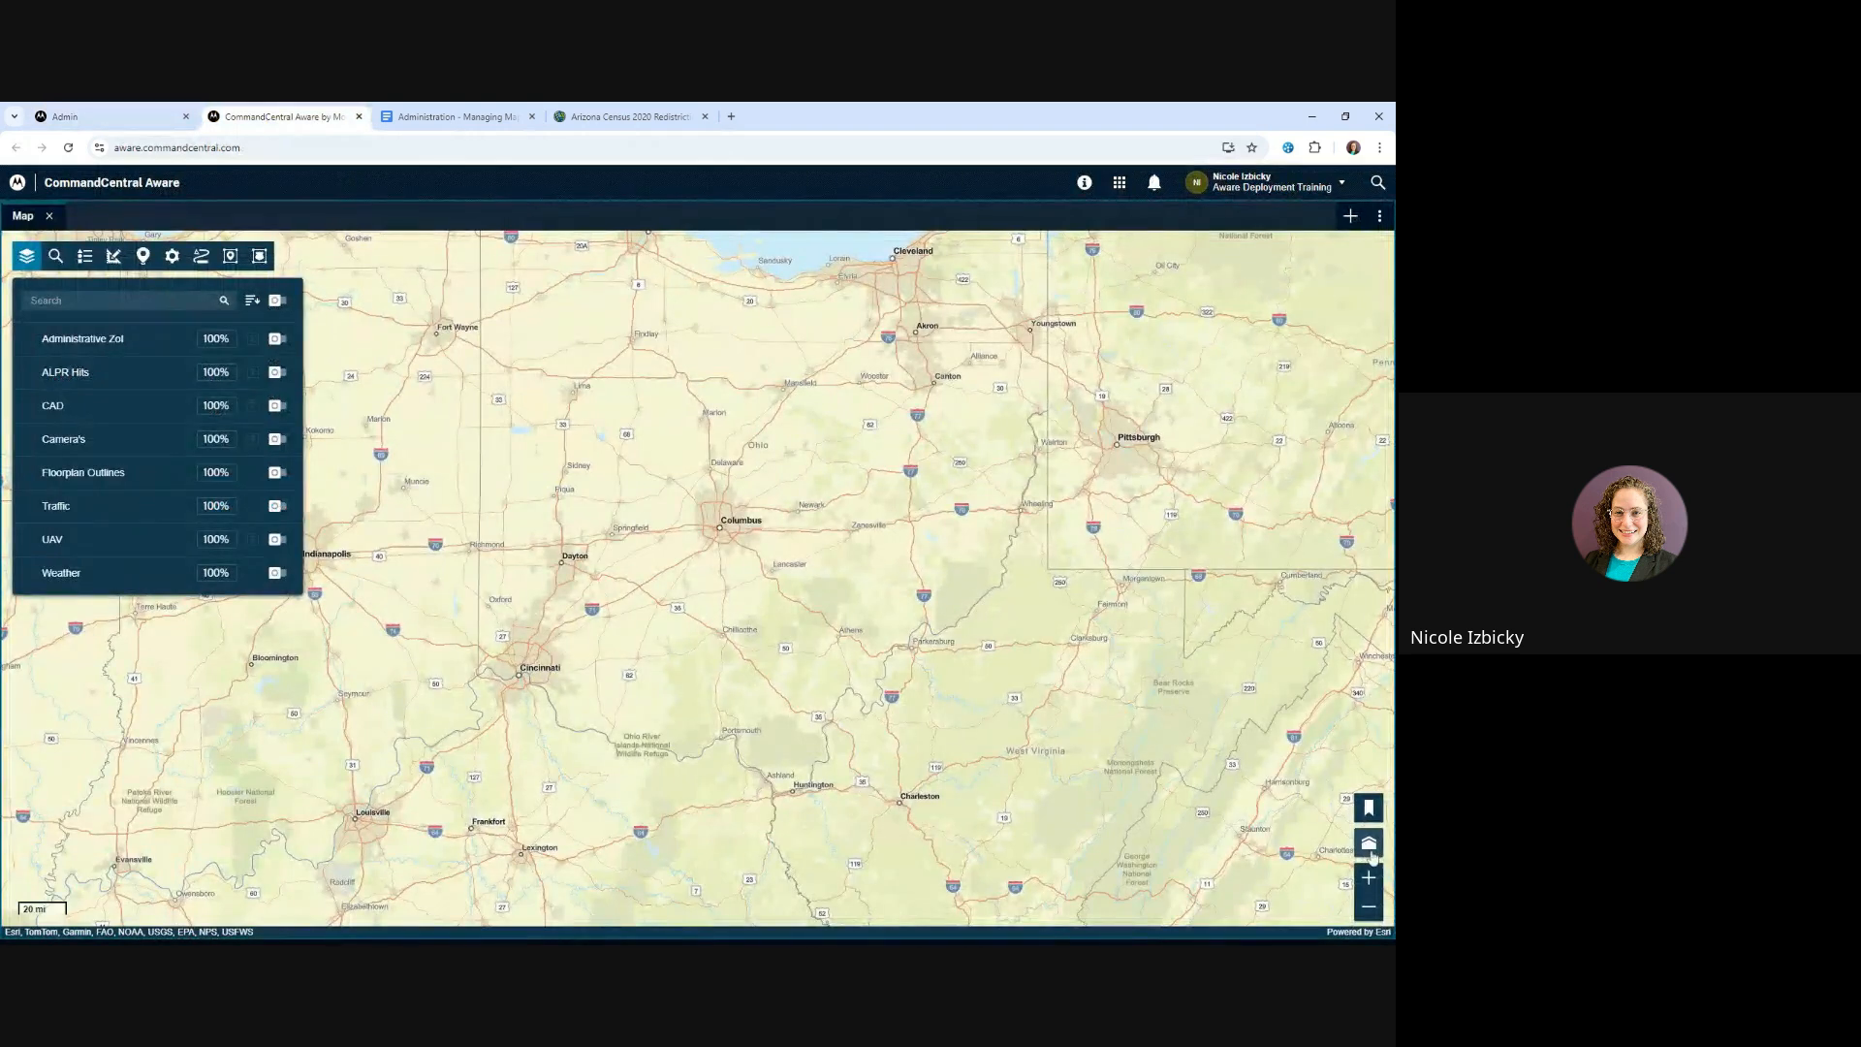
pyautogui.click(1371, 809)
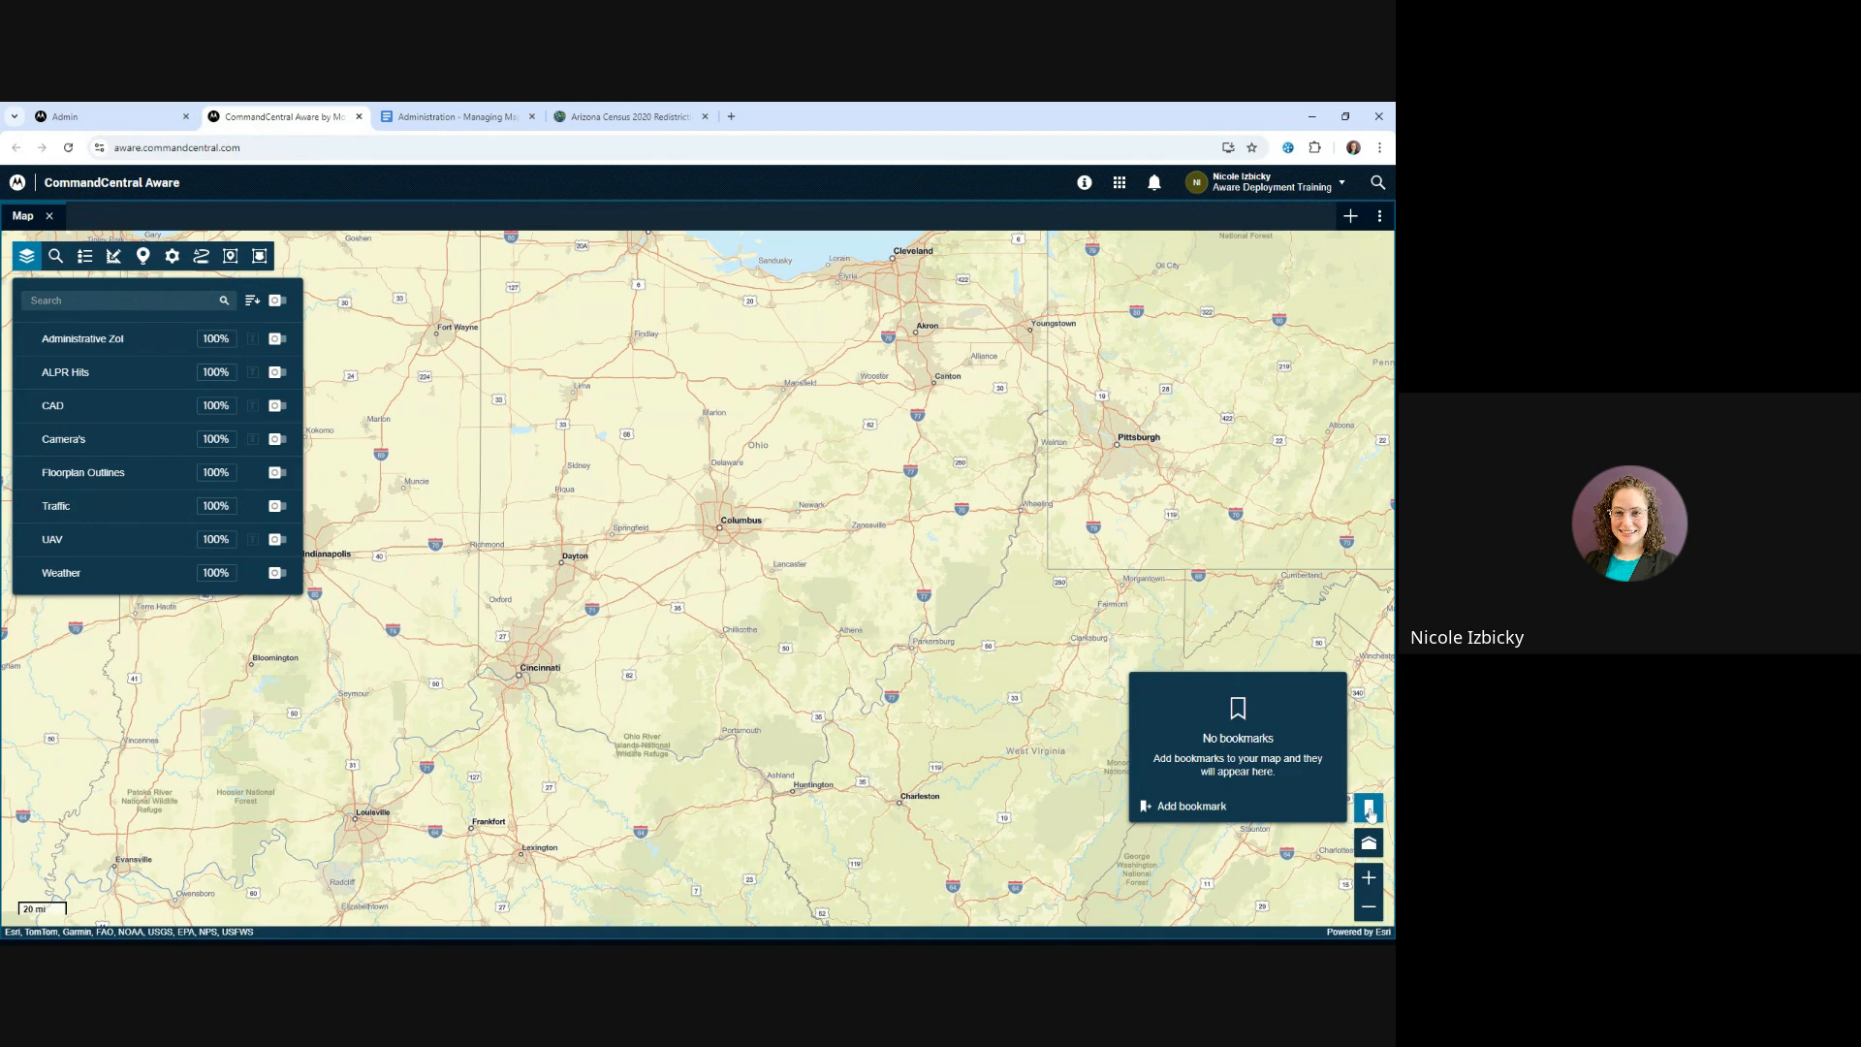
pyautogui.click(1370, 810)
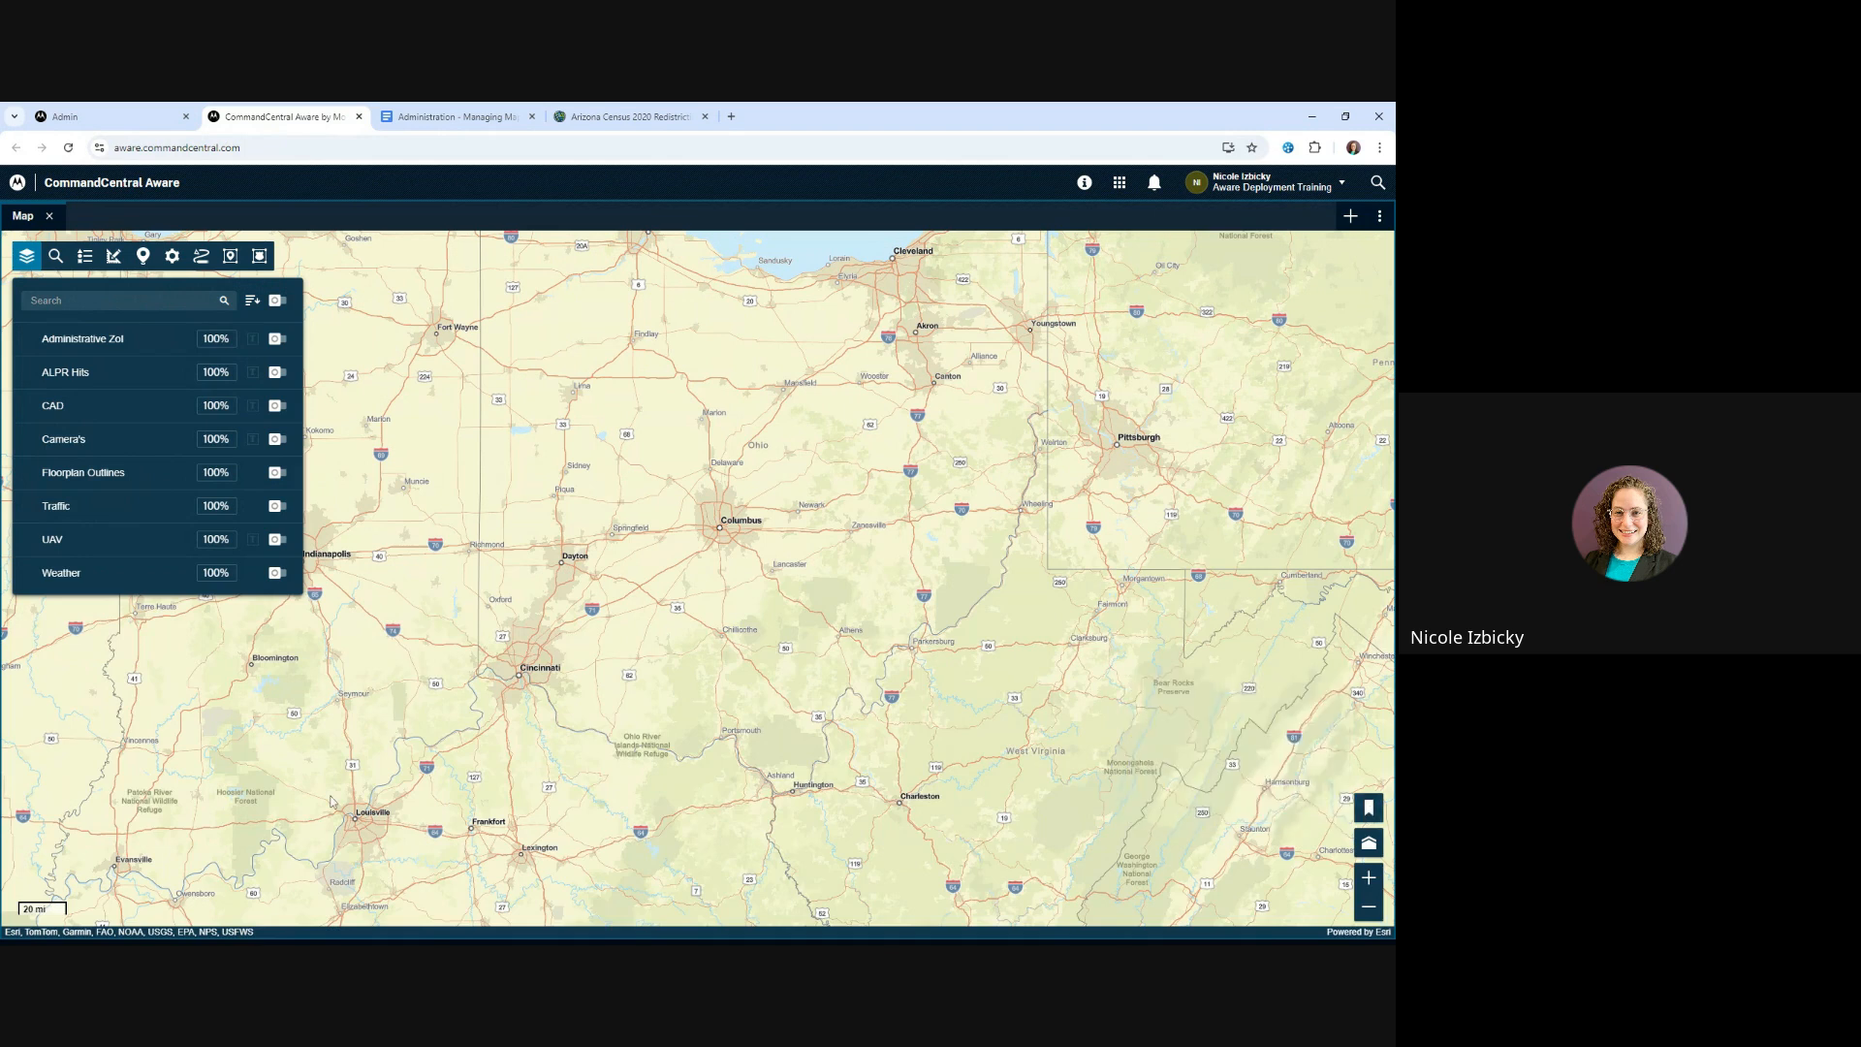